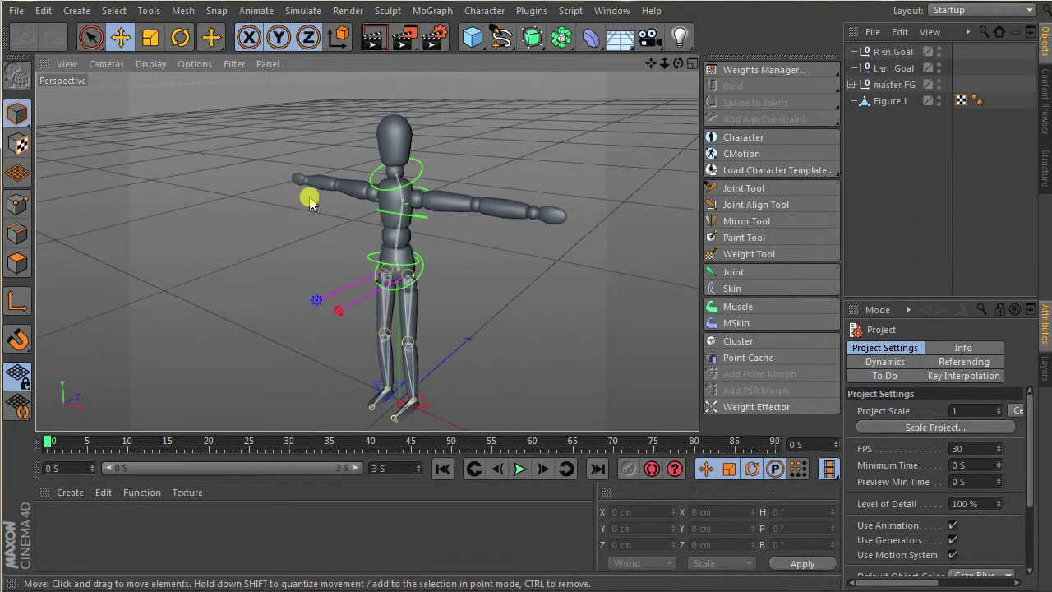
Select the mannequin Figure and view it from the Top.
click(354, 191)
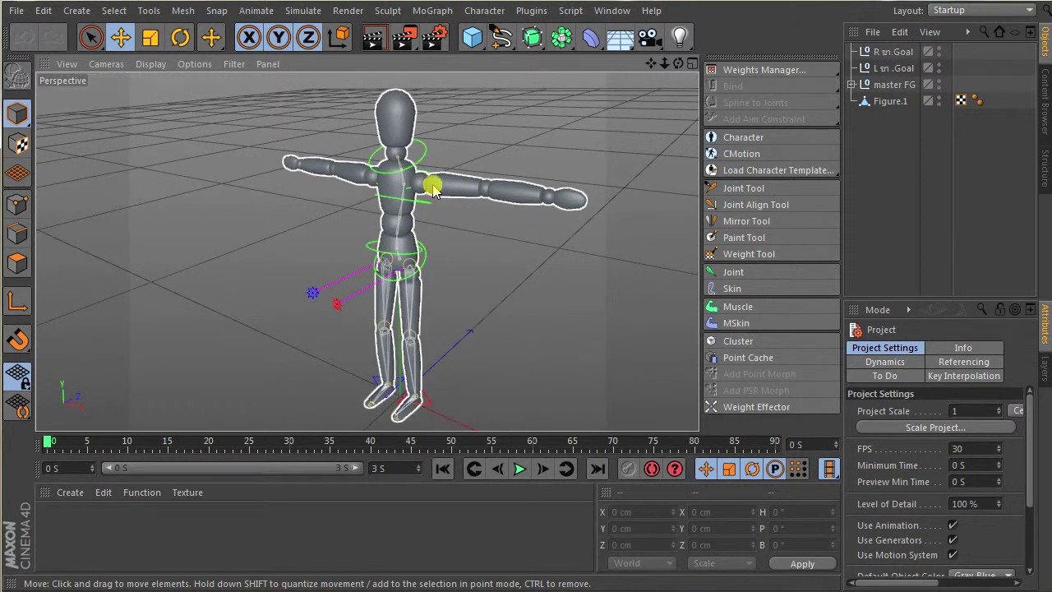
key(F2)
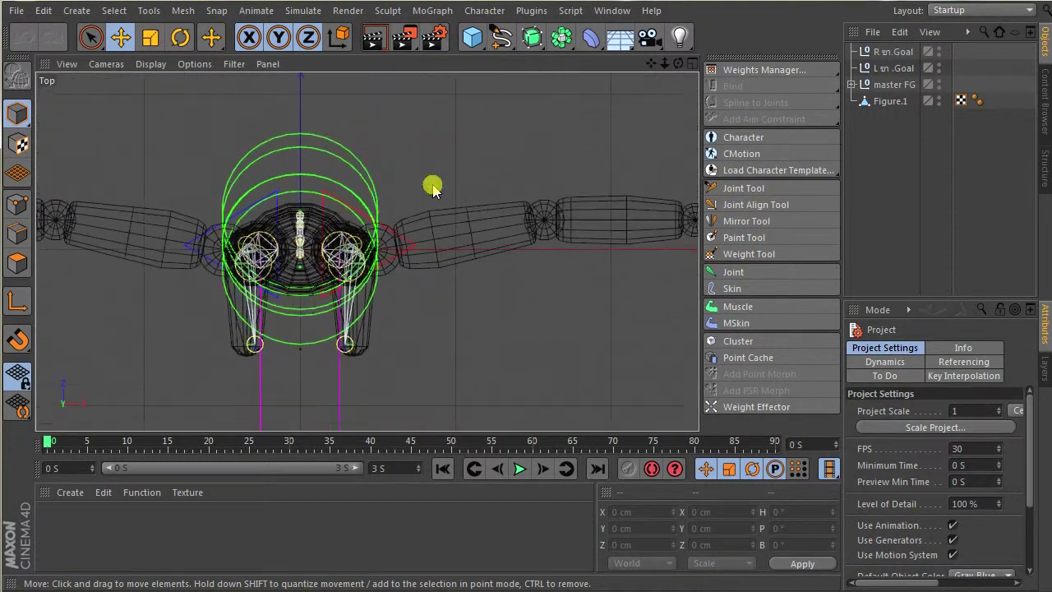
Activate the Joint Tool with Symmetry set to Draw and zoom in on the figure.
scroll(434, 187, down, 2)
scroll(433, 187, down, 1)
scroll(433, 187, down, 1)
scroll(433, 187, down, 1)
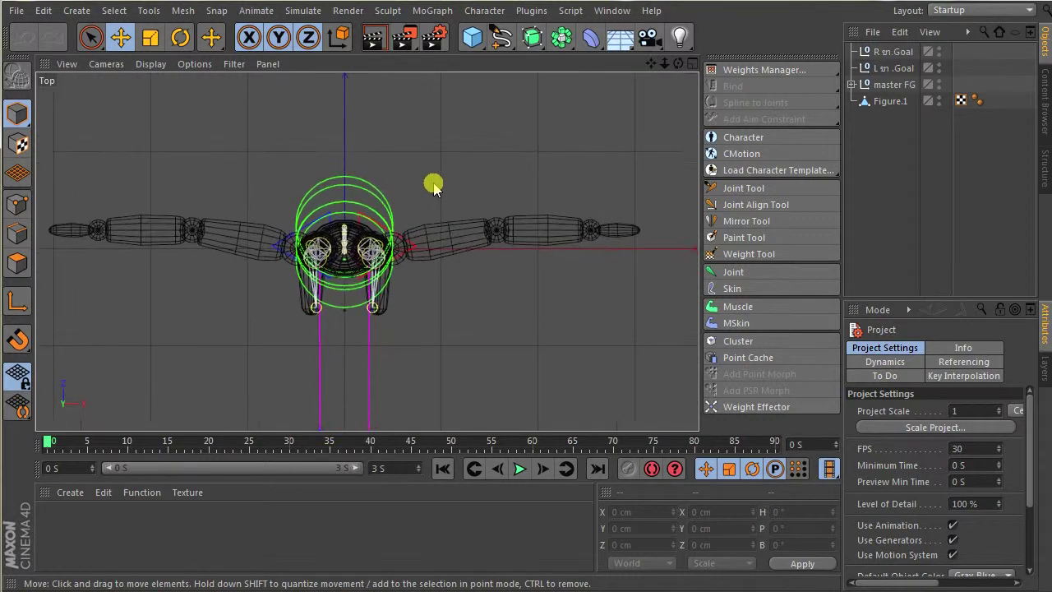
scroll(435, 183, up, 1)
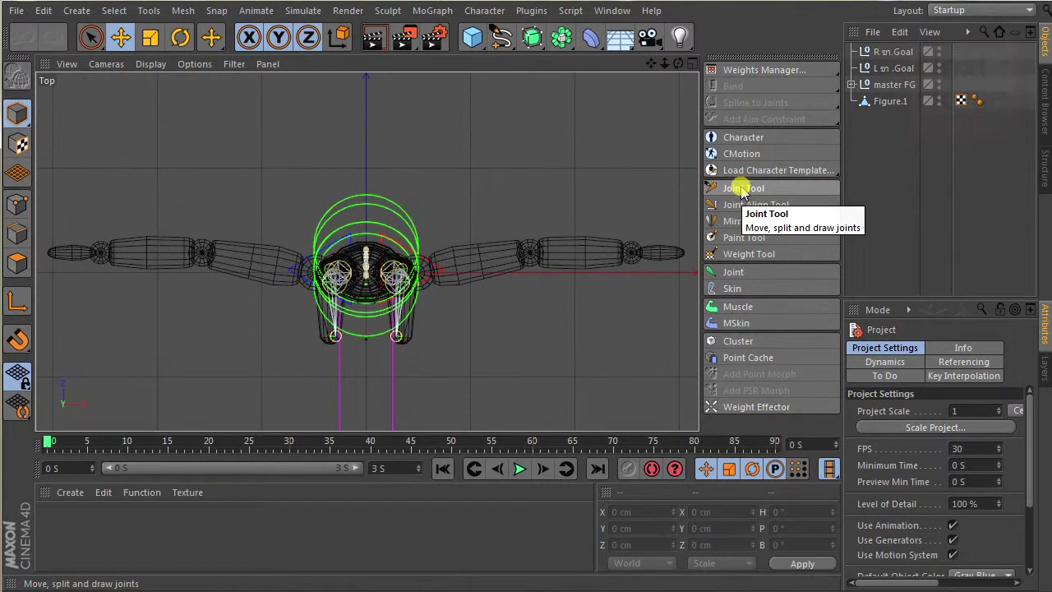
click(760, 192)
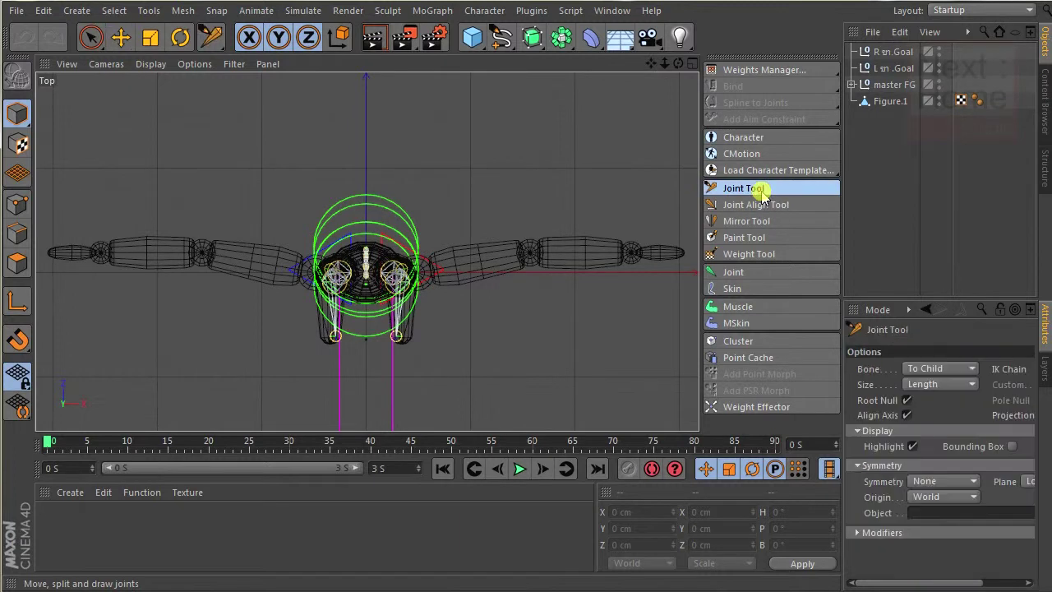
click(933, 482)
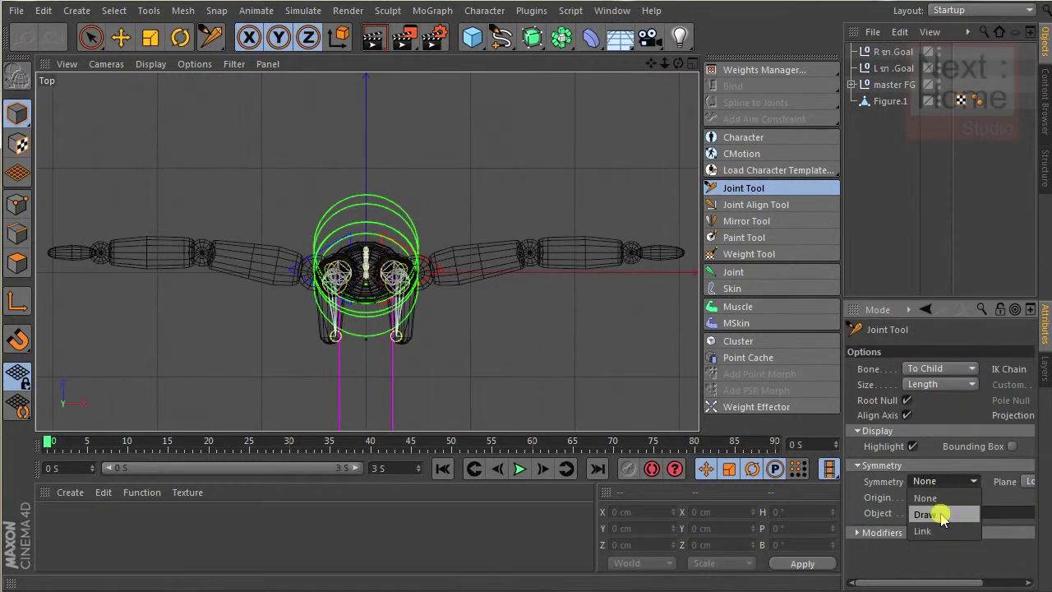
click(924, 514)
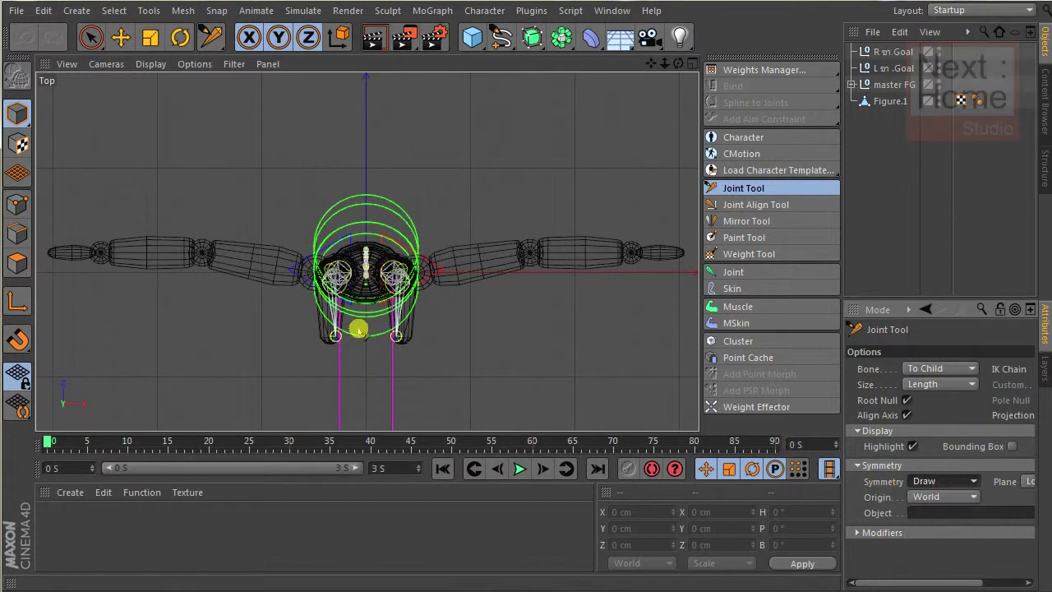
scroll(383, 319, up, 2)
scroll(392, 306, up, 3)
scroll(329, 288, up, 2)
scroll(214, 275, up, 1)
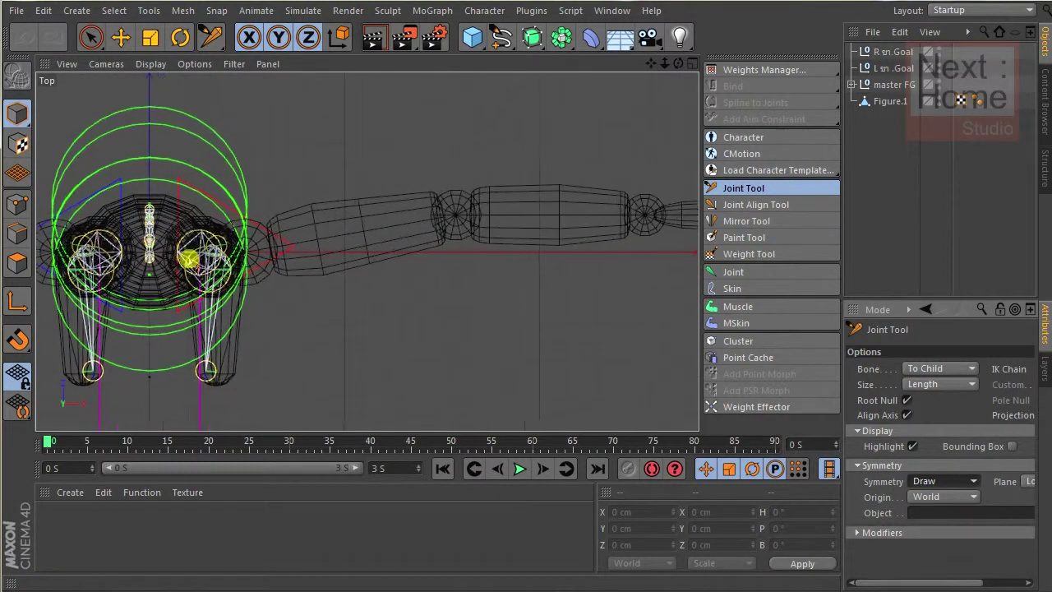
scroll(152, 276, up, 1)
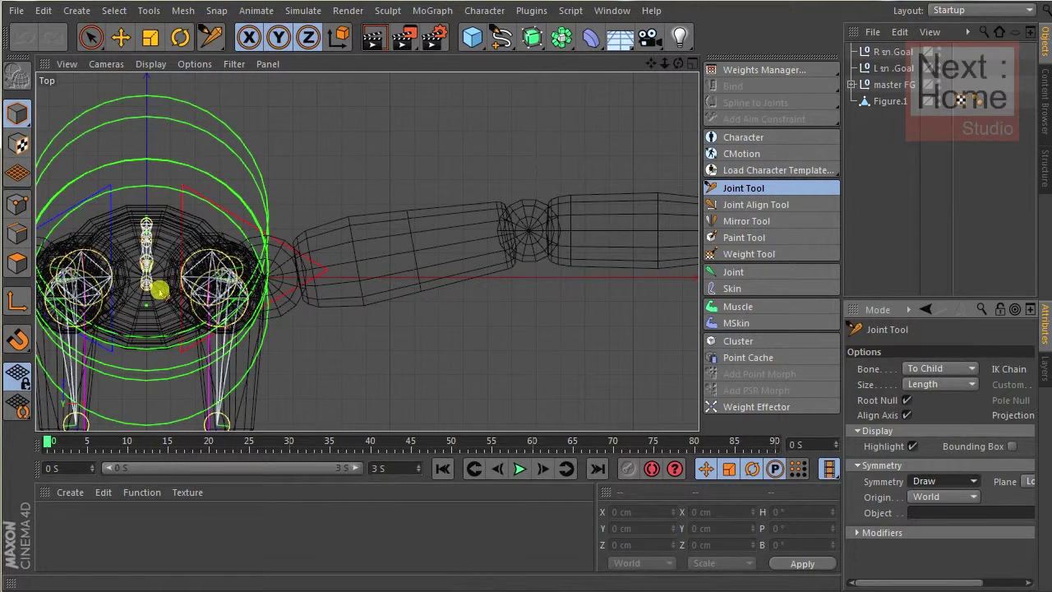
Place joints at the chest, shoulder, elbow, wrist and hand tip, creating Joint to Joint.4.
ctrl+click(159, 289)
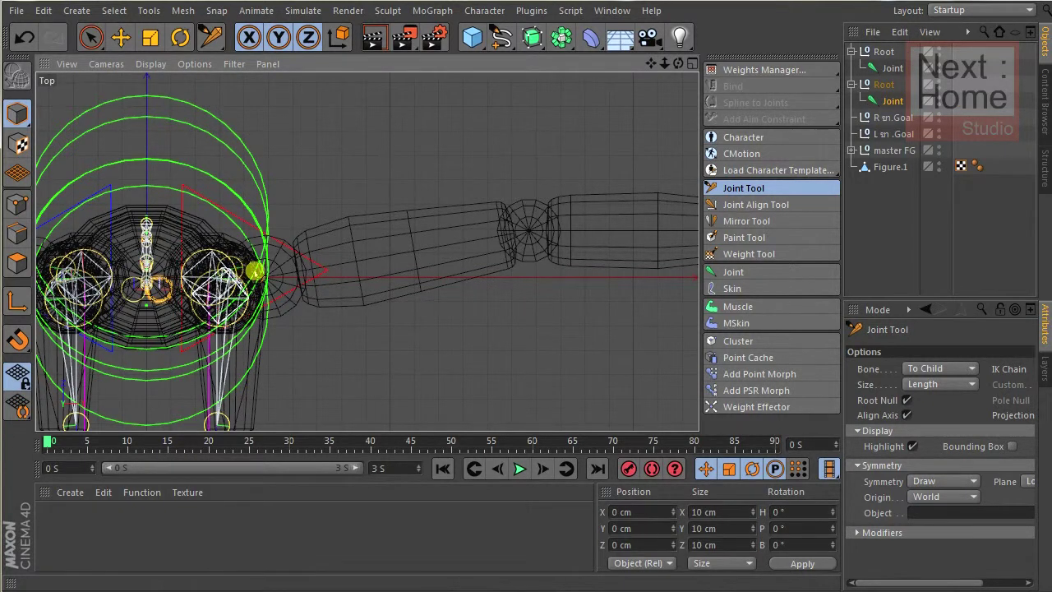
ctrl+click(257, 272)
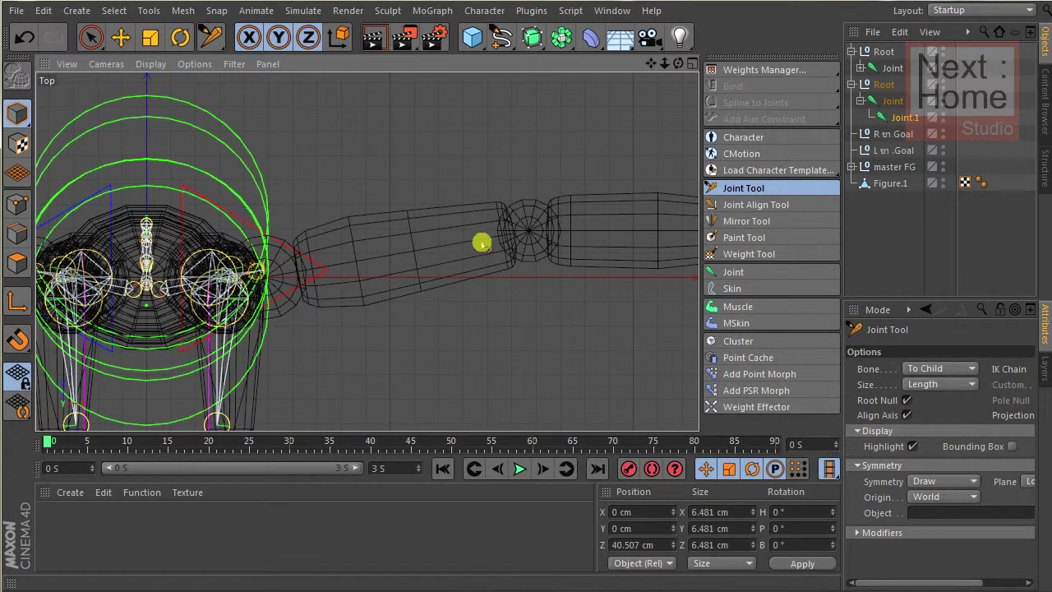
ctrl+click(529, 229)
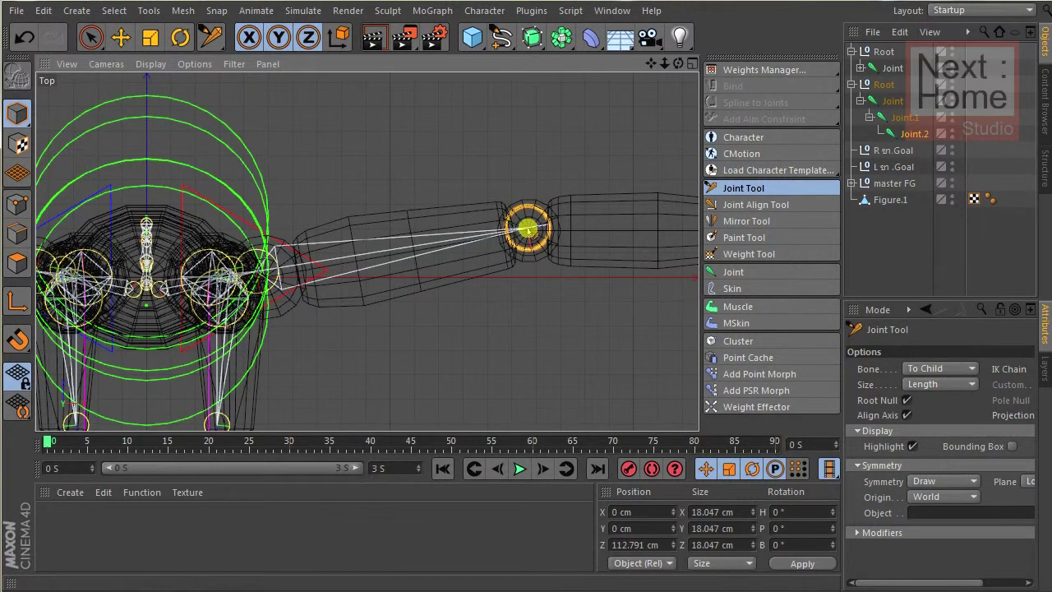
alt+middle_drag(529, 228, 594, 236)
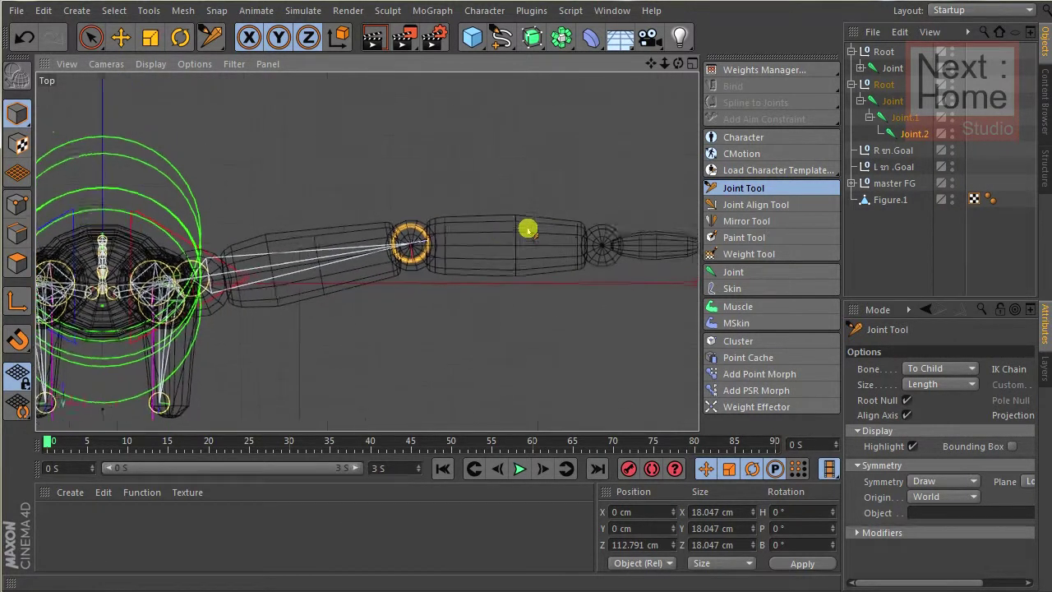
ctrl+click(598, 231)
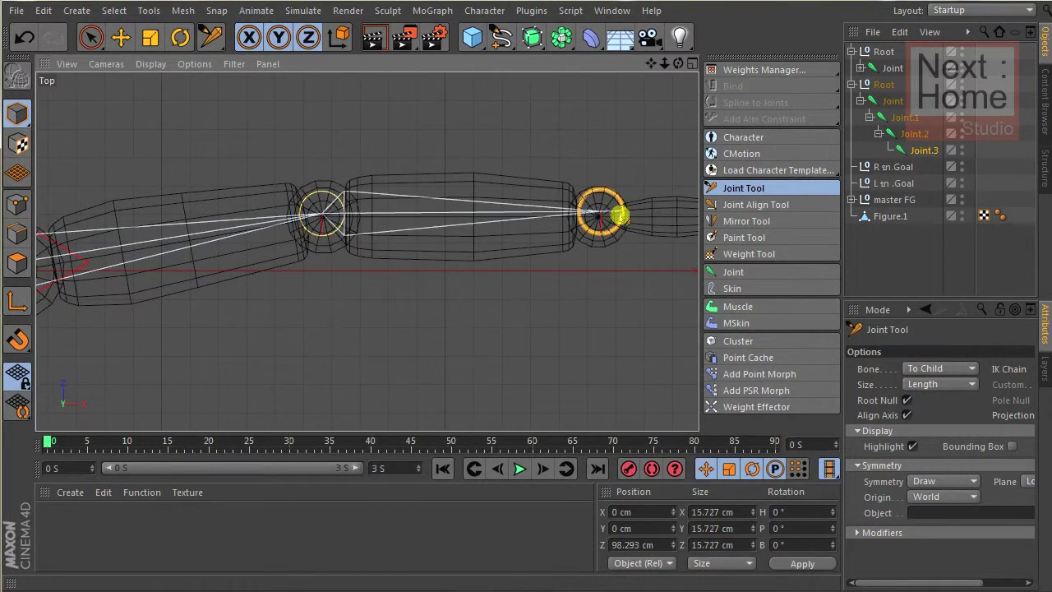
scroll(634, 217, down, 2)
ctrl+click(617, 228)
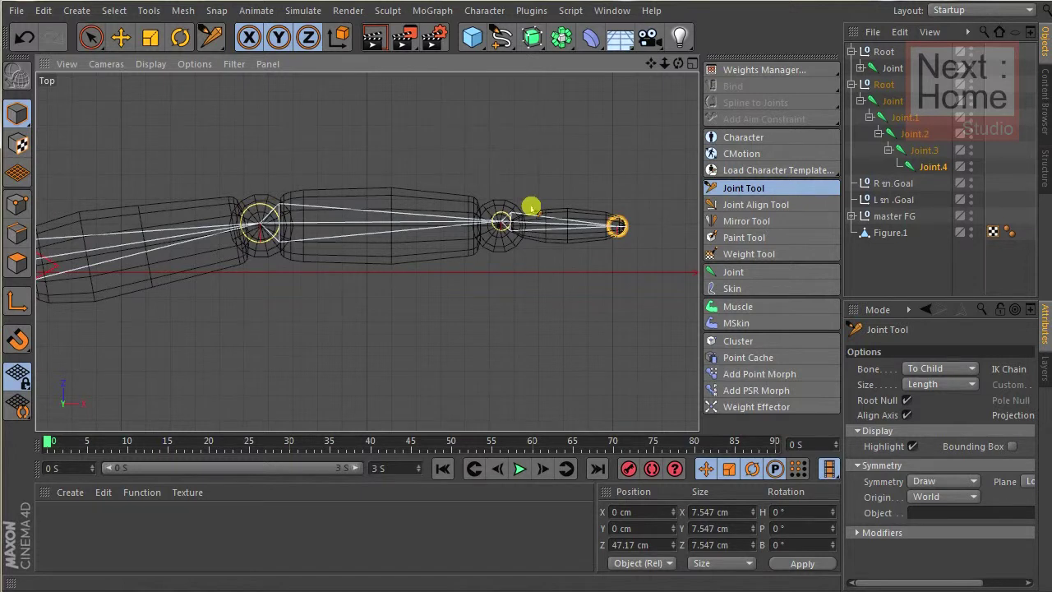
key(F3)
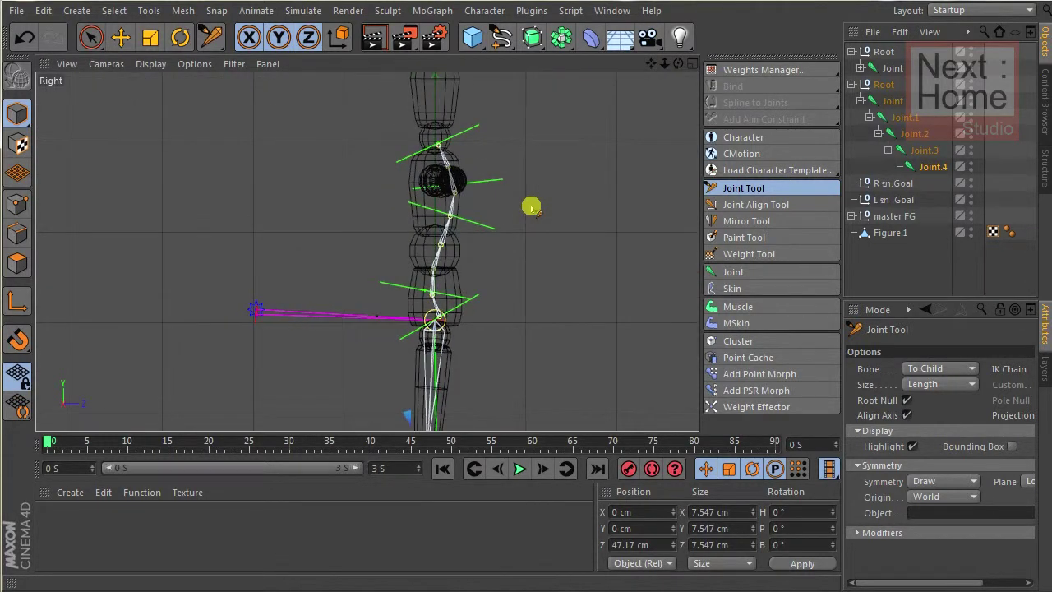
In the Front view, pull the arm chain's end joint up to the wrist height.
key(F1)
key(F4)
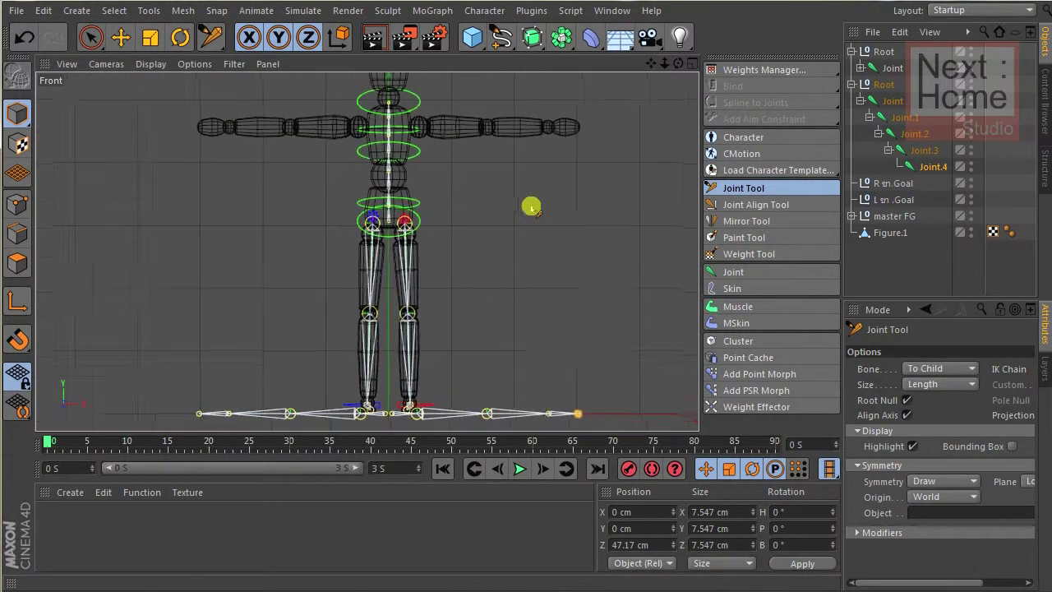
scroll(531, 208, up, 3)
scroll(592, 403, down, 2)
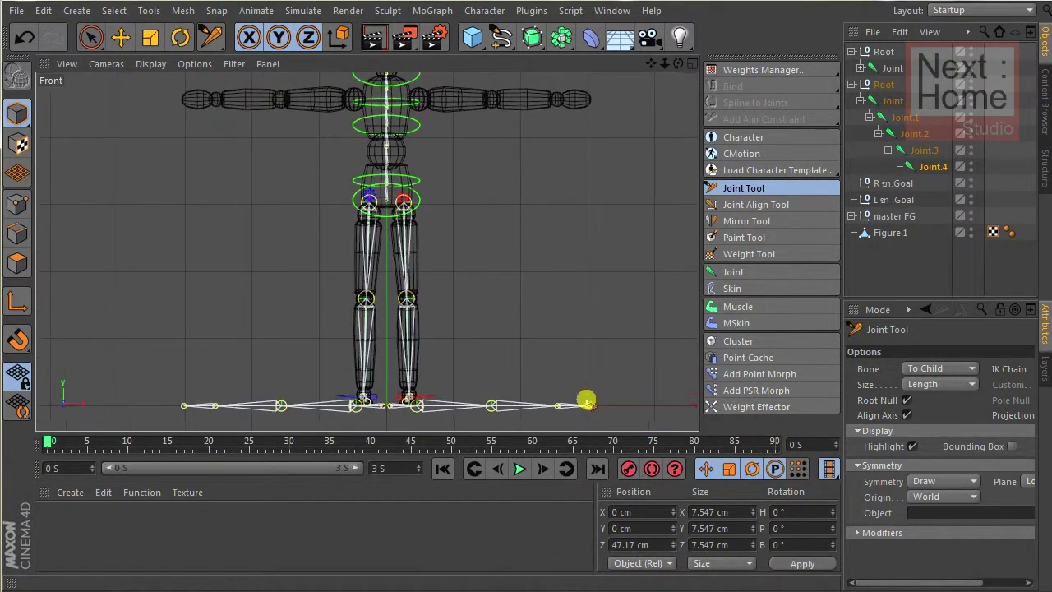
mouse_move(590, 406)
mouse_down()
mouse_move(599, 123)
mouse_move(580, 103)
mouse_up()
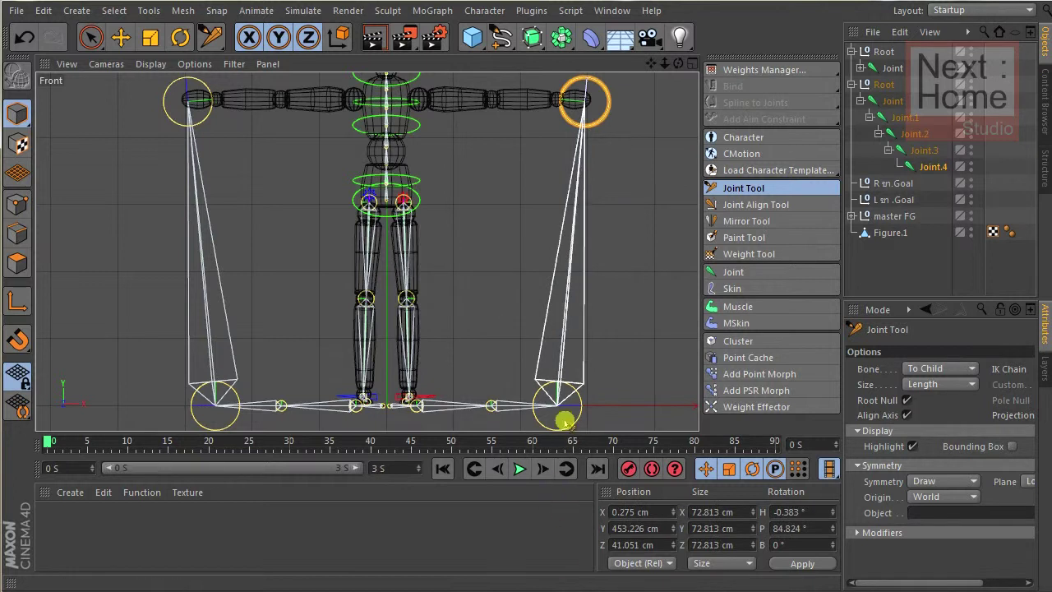
drag(559, 407, 546, 311)
key(ctrl+z)
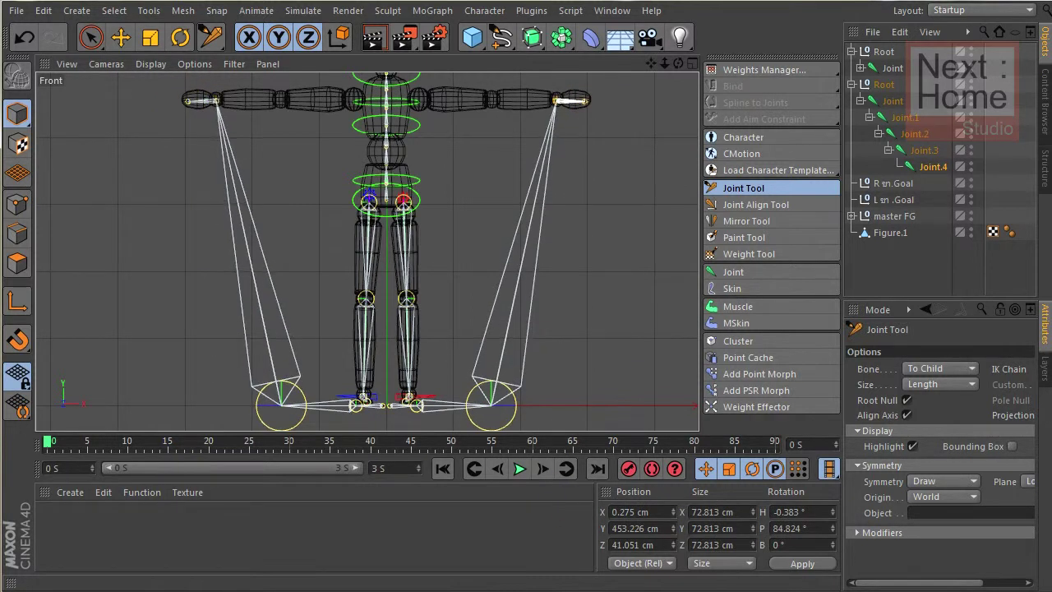
Lift the arm chain up toward the shoulder, undoing the misplaced centre-joint move.
scroll(545, 404, up, 3)
scroll(518, 392, down, 2)
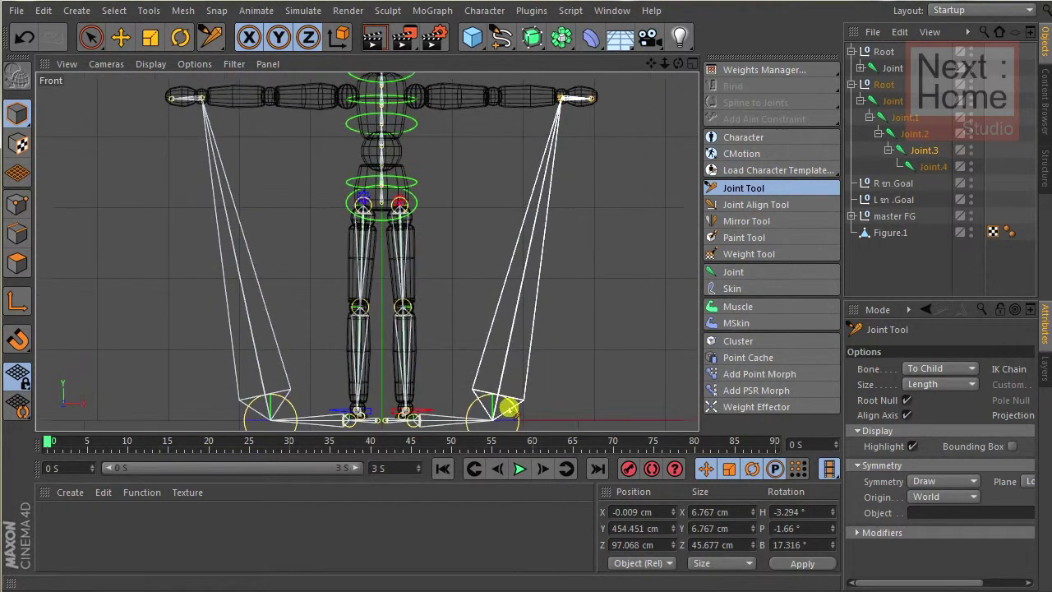
drag(493, 408, 494, 97)
scroll(415, 402, up, 3)
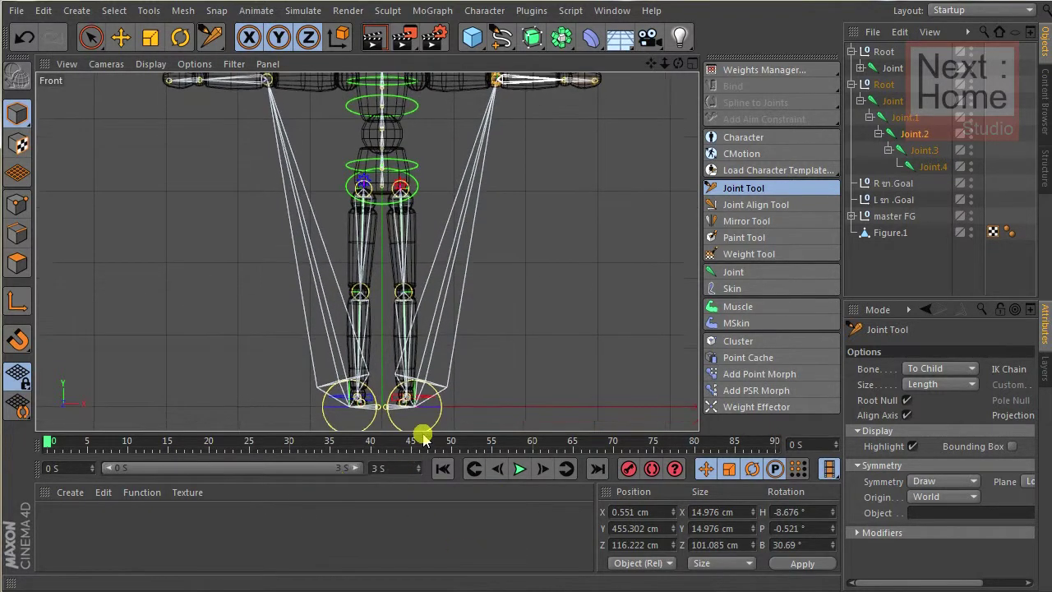
scroll(411, 399, down, 4)
drag(411, 394, 383, 394)
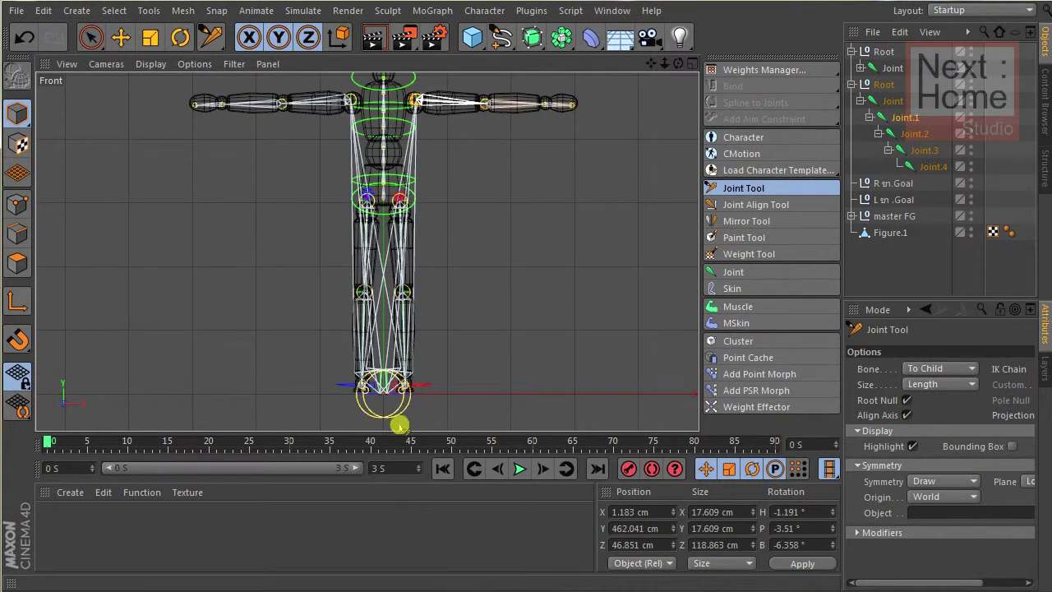
key(ctrl+z)
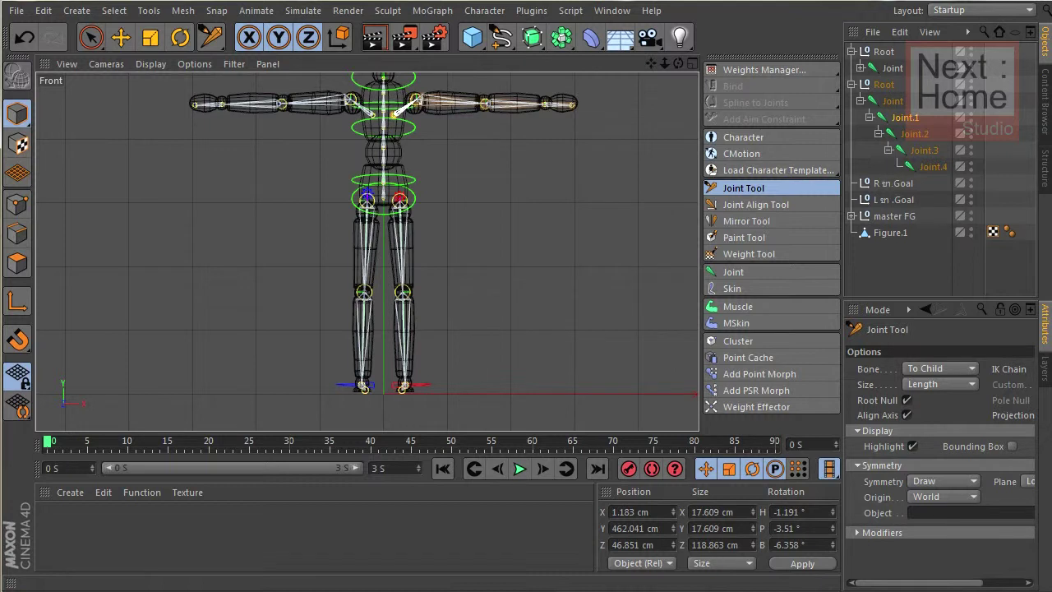
scroll(378, 370, up, 10)
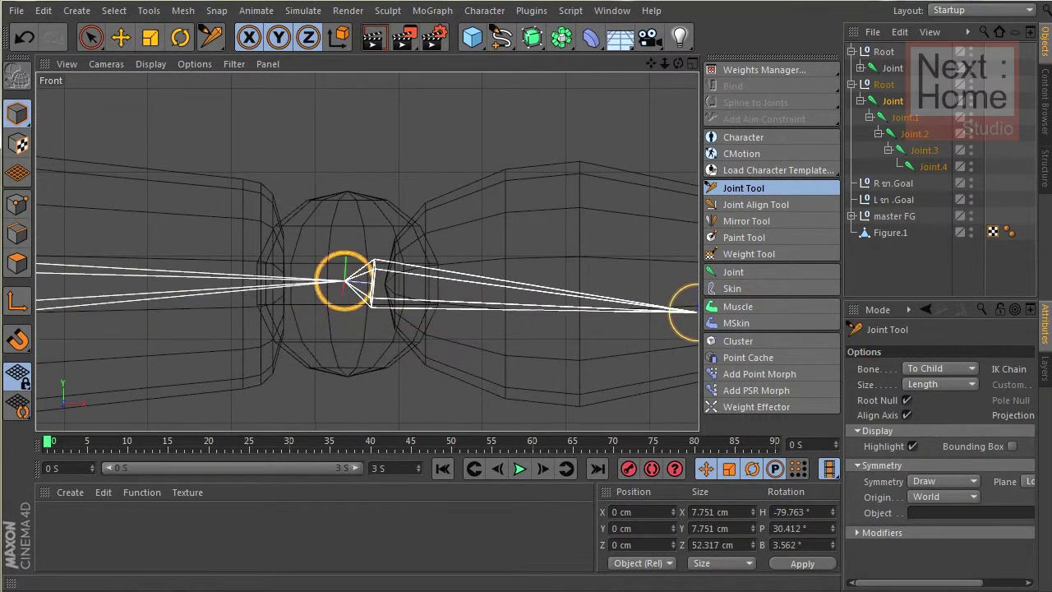
Nudge the elbow joint into the arm and frame the chain in front and side views.
mouse_move(351, 270)
middle_down()
mouse_move(517, 310)
mouse_move(371, 319)
mouse_move(294, 357)
mouse_move(395, 371)
mouse_move(674, 356)
middle_up()
click(576, 312)
scroll(395, 366, down, 3)
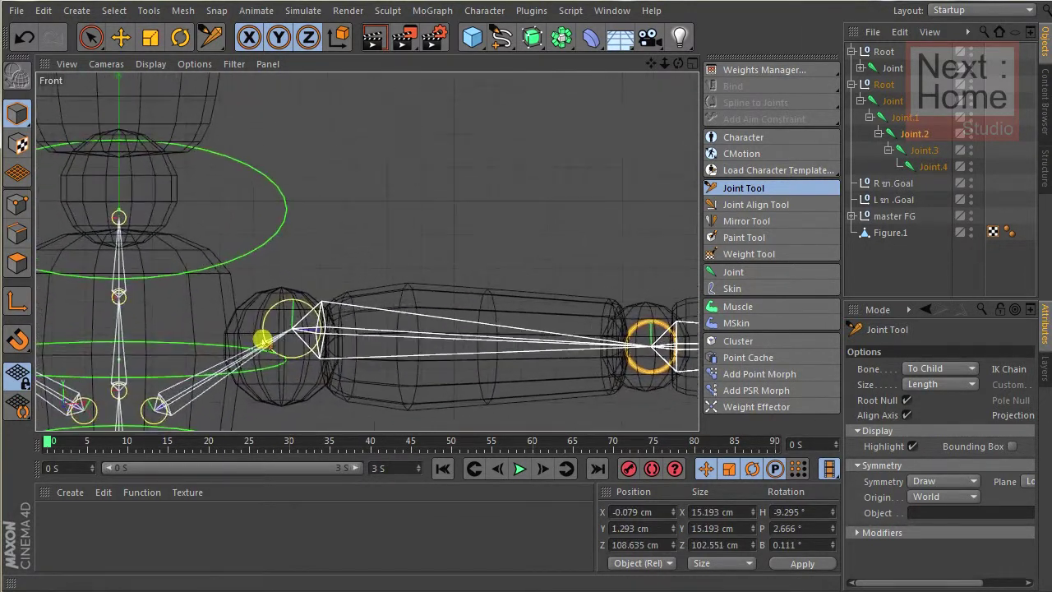
click(313, 331)
scroll(345, 364, down, 3)
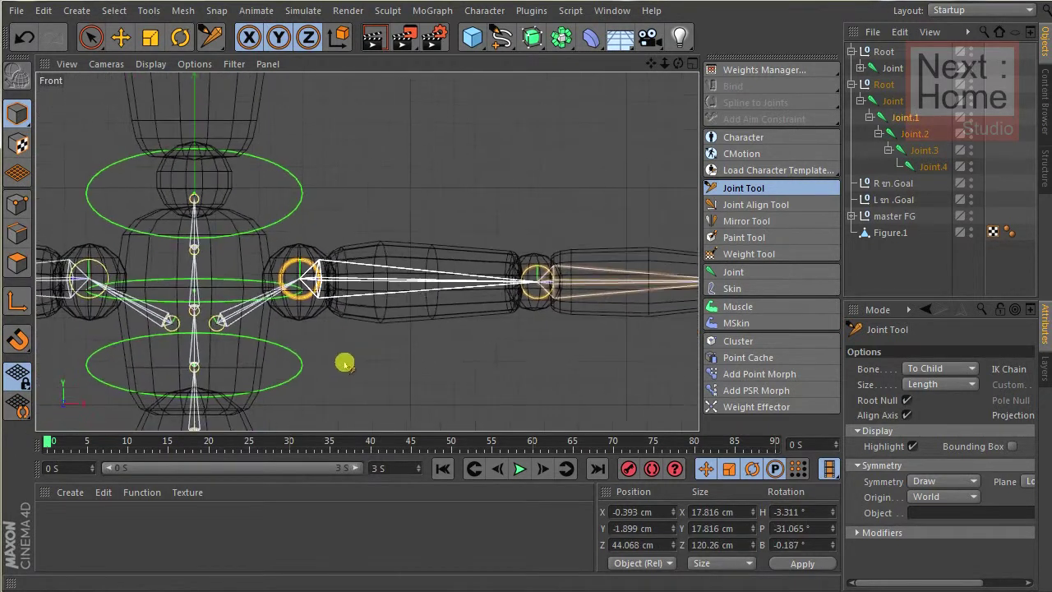
key(o)
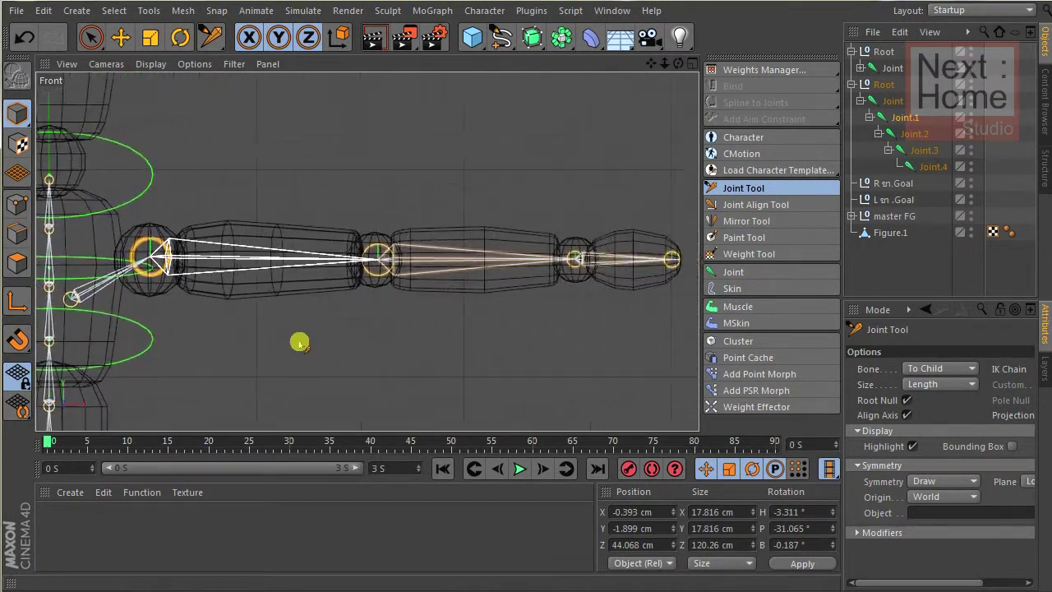
key(F3)
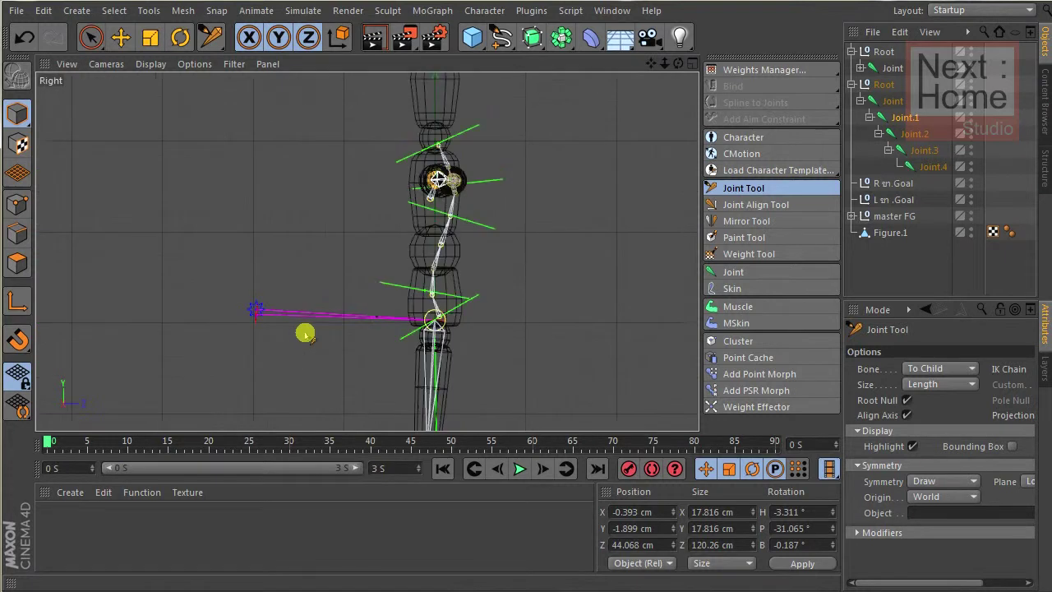
key(o)
From the Top view, frame the rig, then Joint.2 and Joint.3, before returning to Perspective.
key(F2)
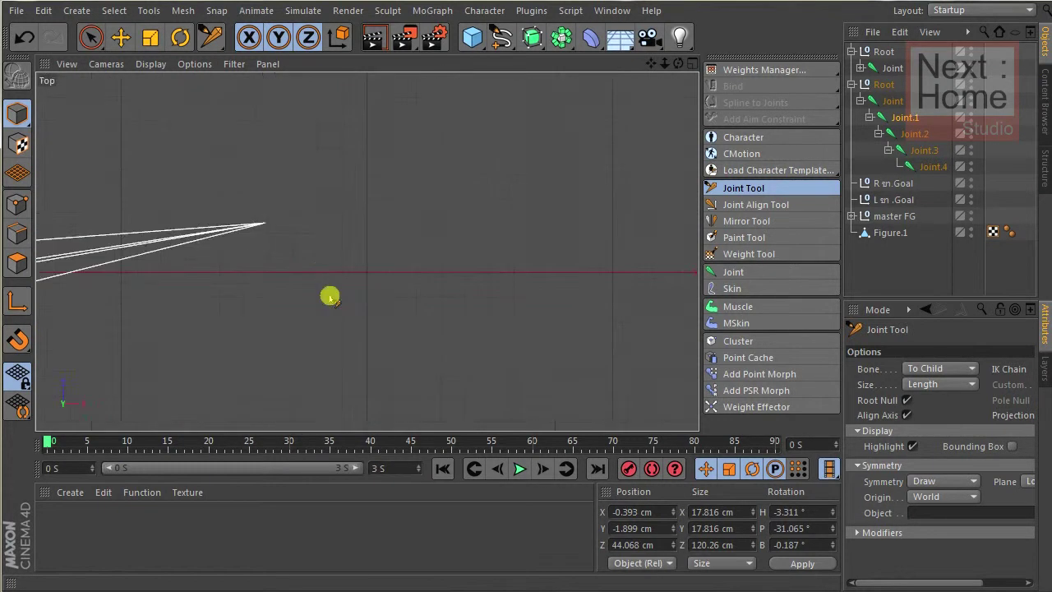
key(o)
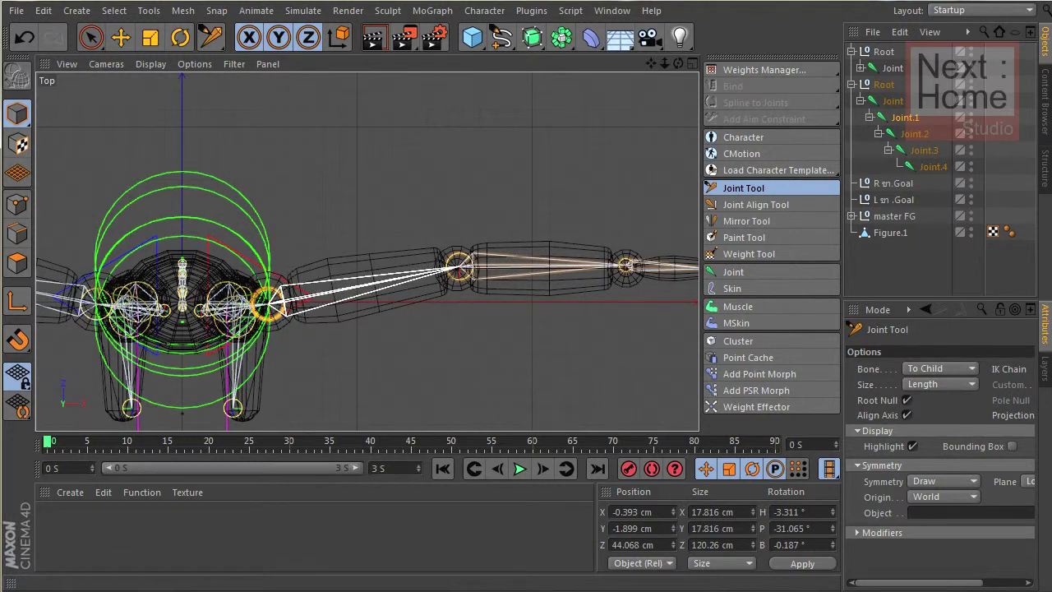
key(o)
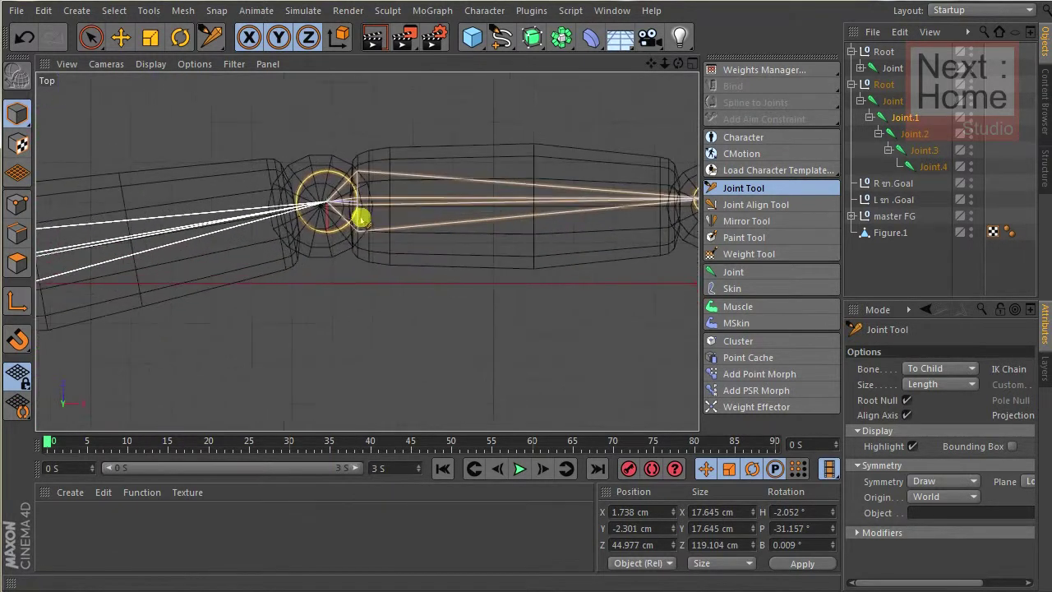
click(914, 133)
key(o)
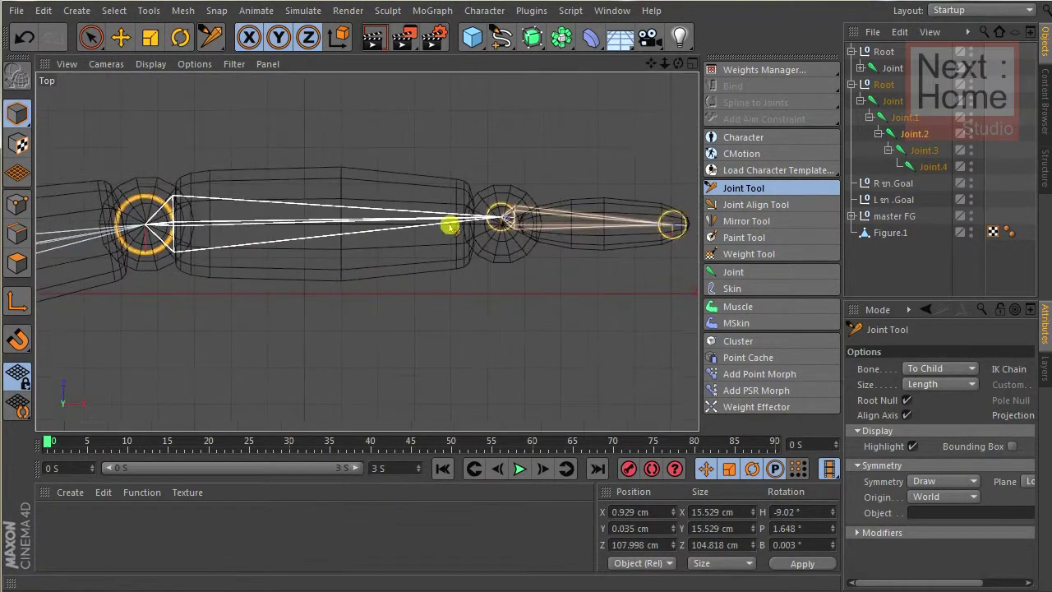
click(647, 221)
key(o)
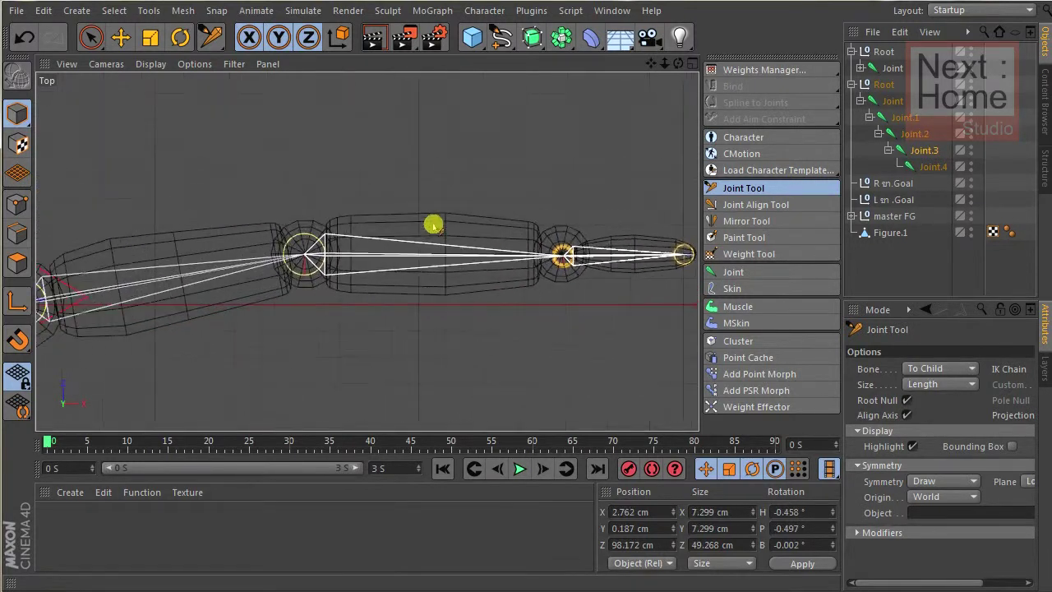
key(F1)
Expand the first arm chain's joint hierarchy down to its last joint.
key(o)
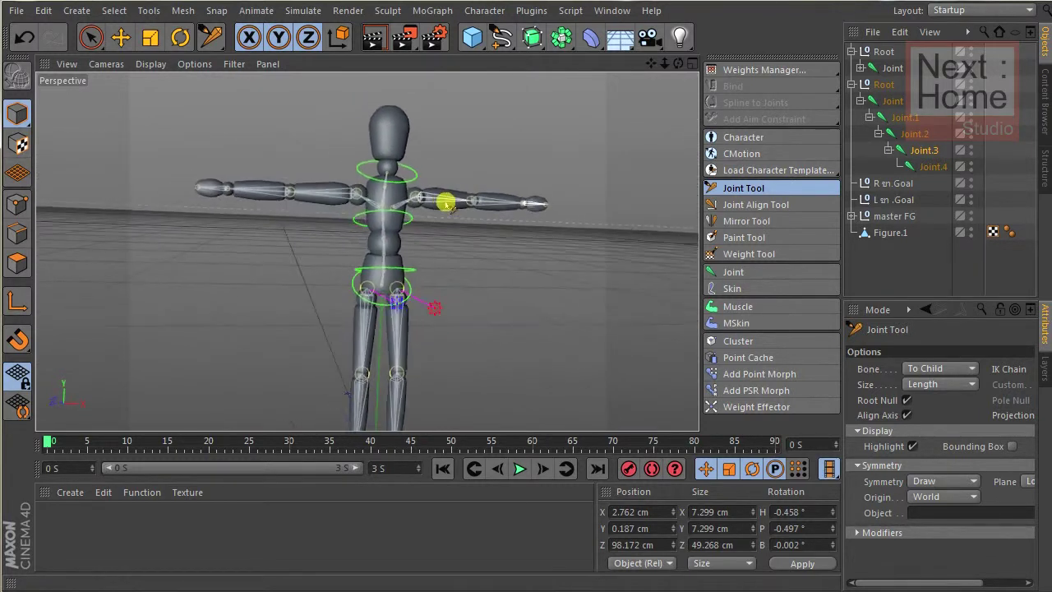
click(861, 67)
click(870, 84)
click(879, 100)
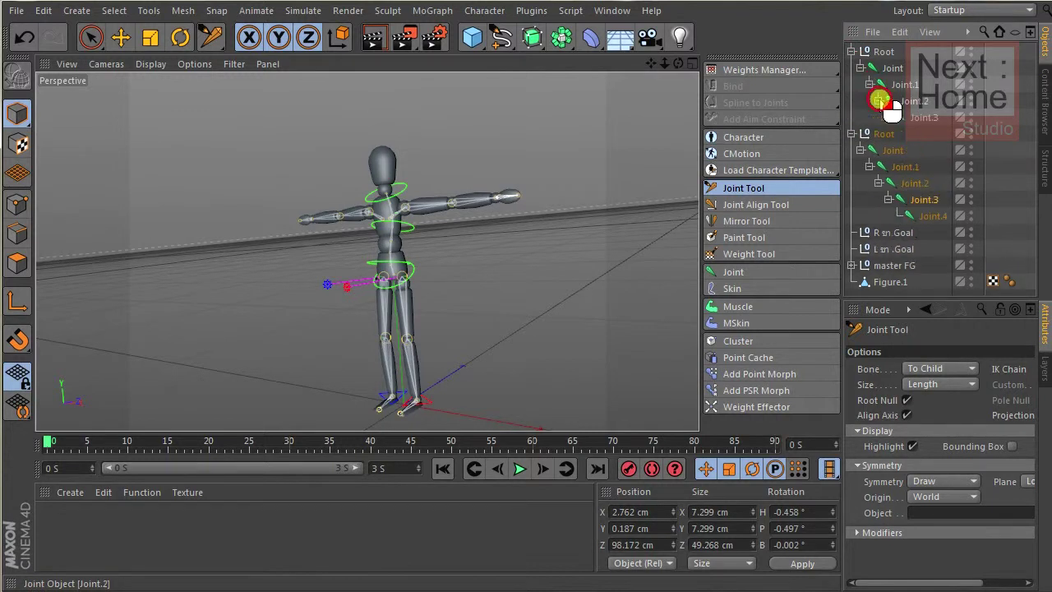
click(888, 116)
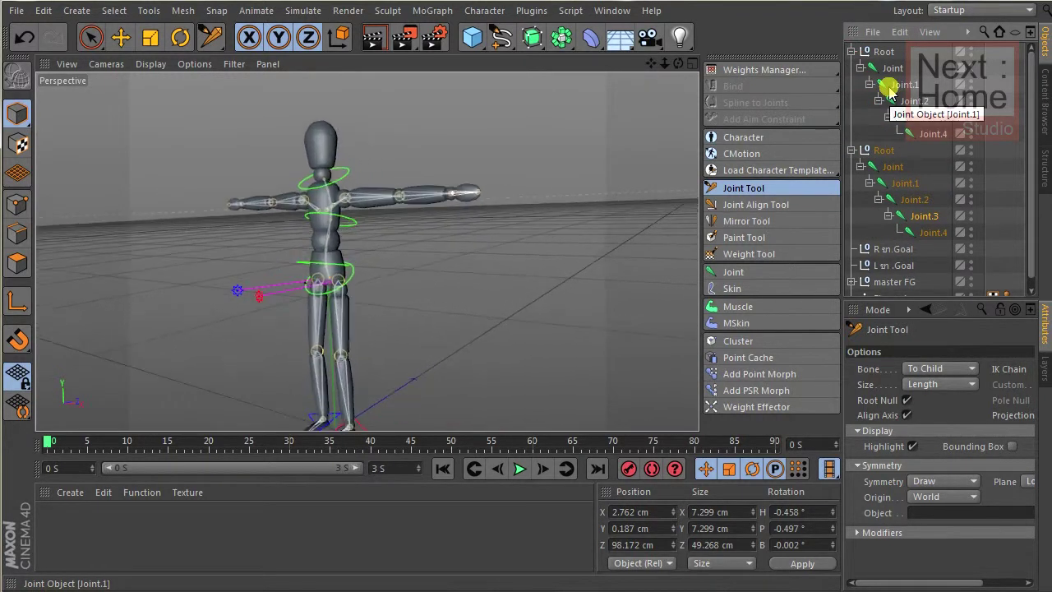
Rename the second chain's first joint to 'L ไหล่'.
click(883, 154)
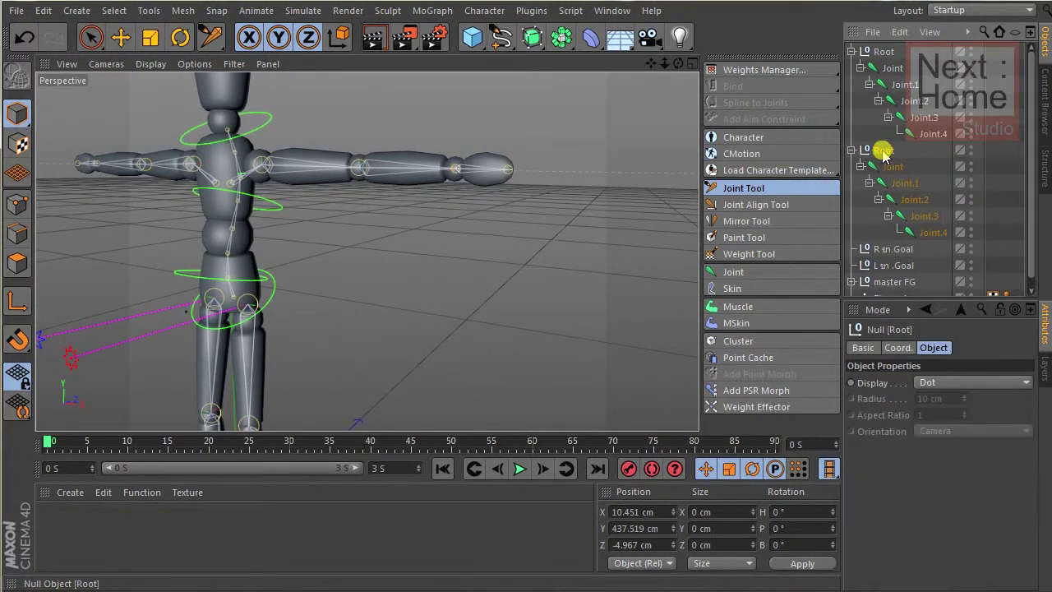
double_click(893, 168)
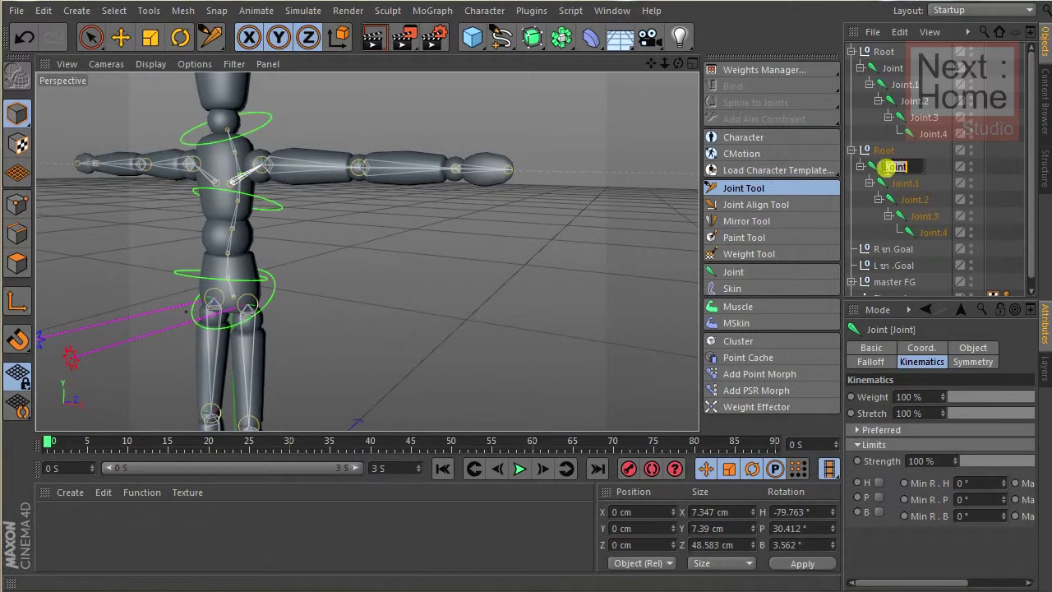
click(880, 169)
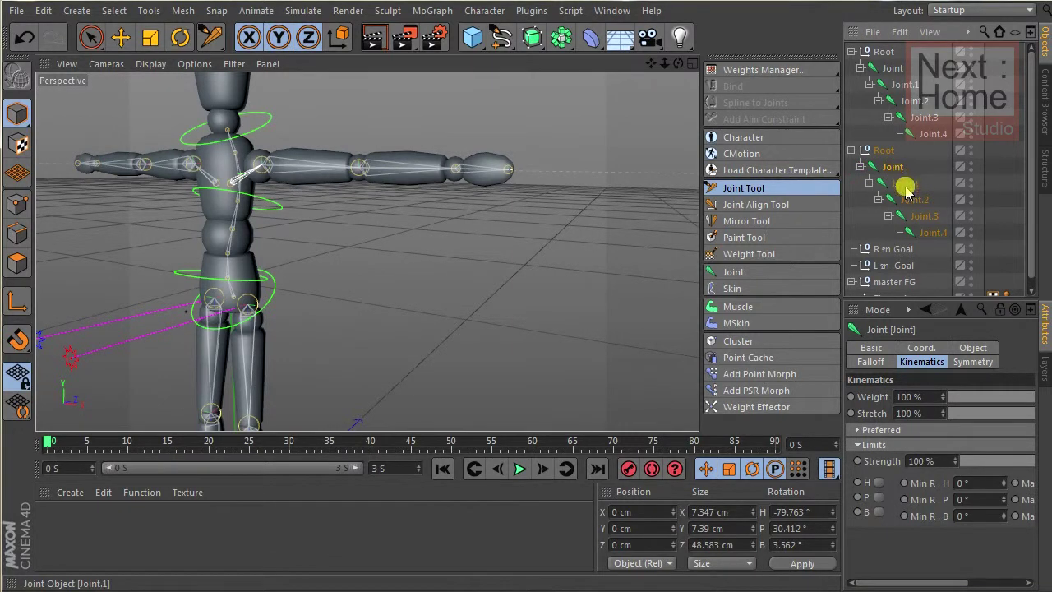
click(905, 185)
click(896, 169)
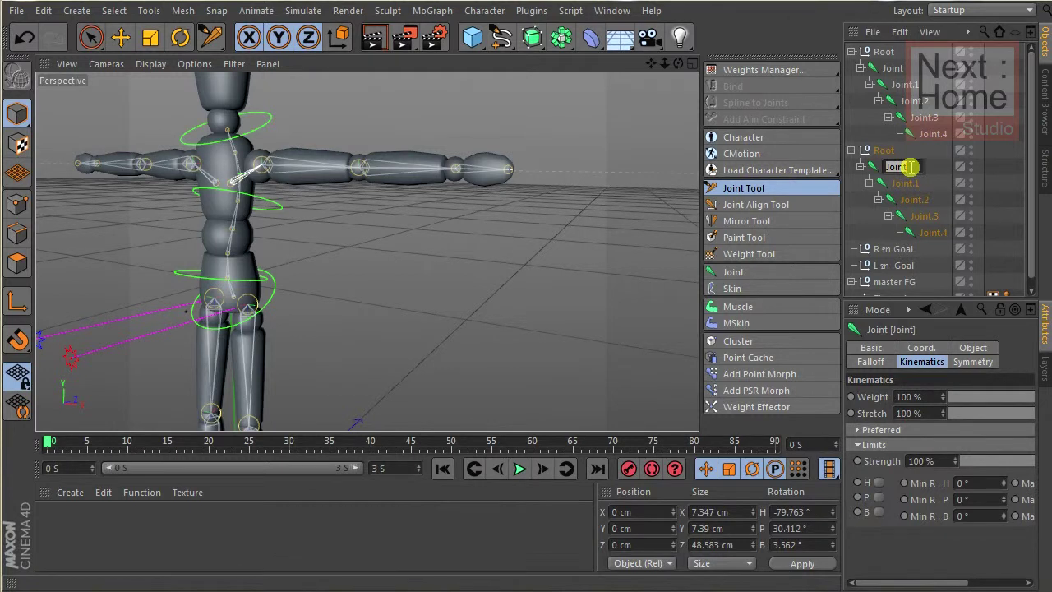
click(864, 167)
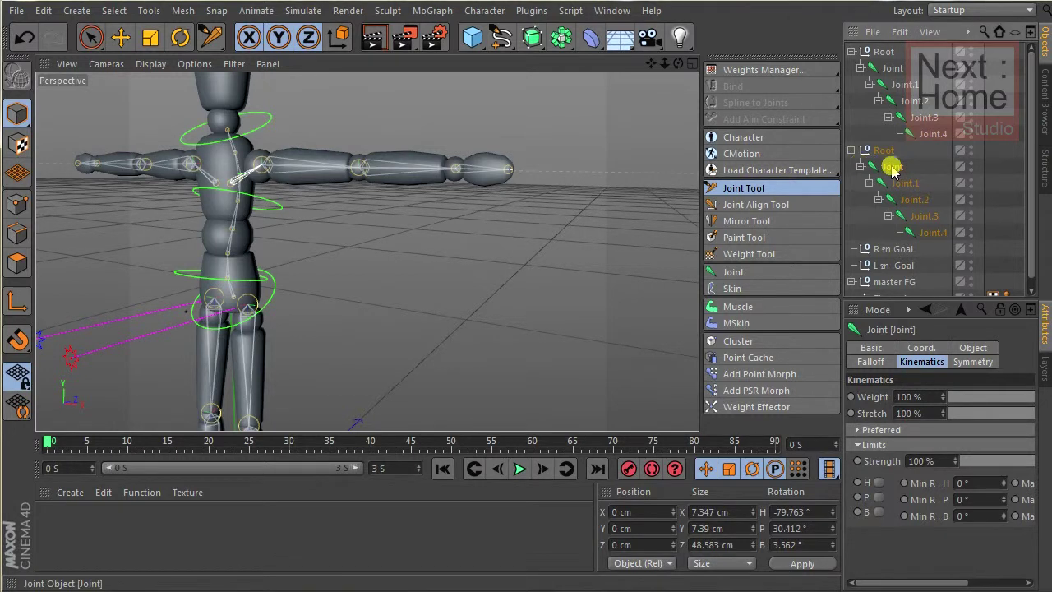
double_click(894, 167)
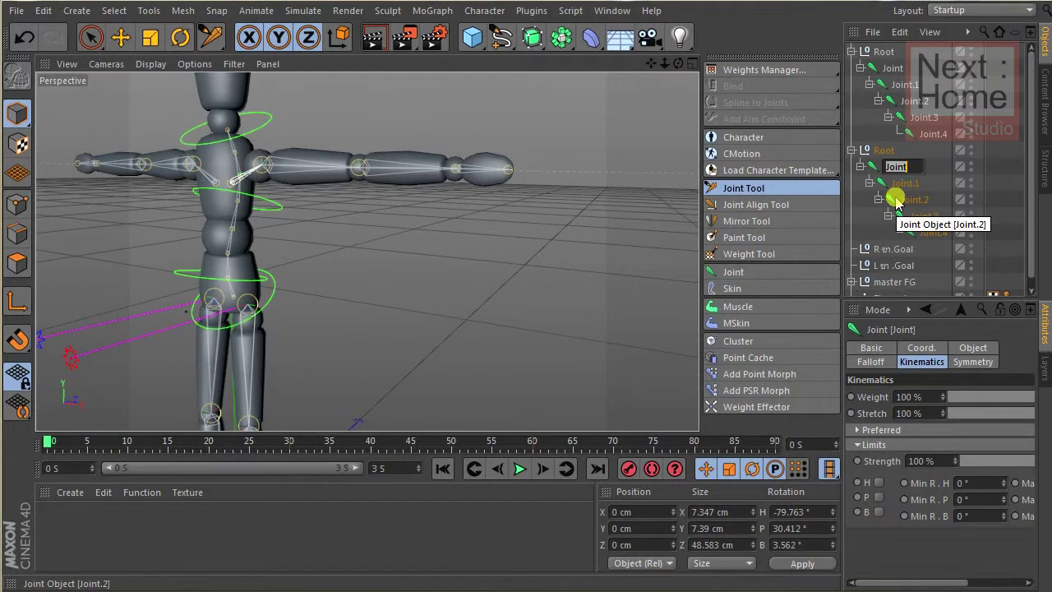
text(L)
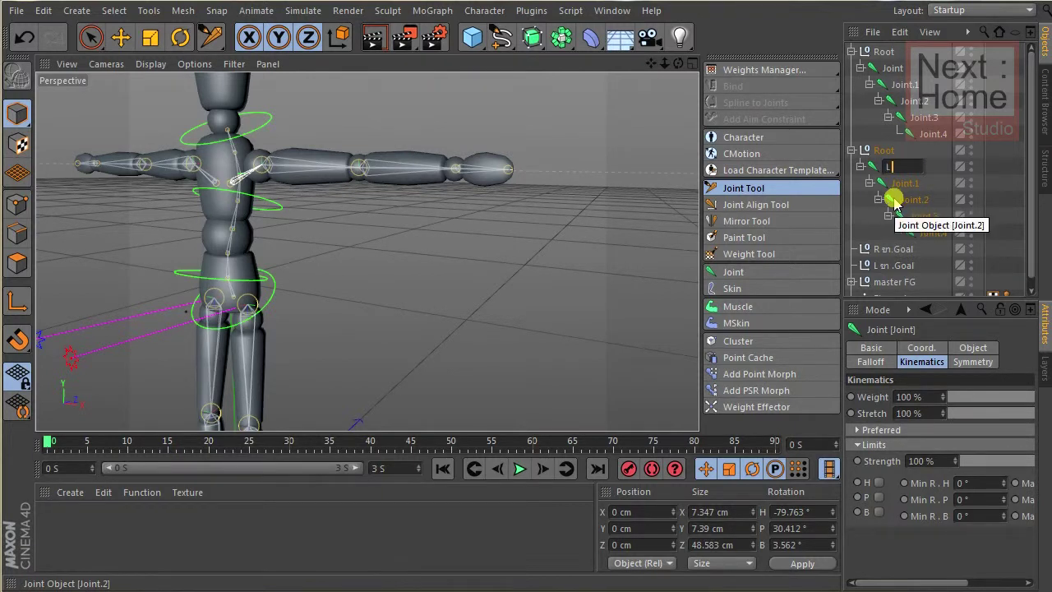
click(895, 167)
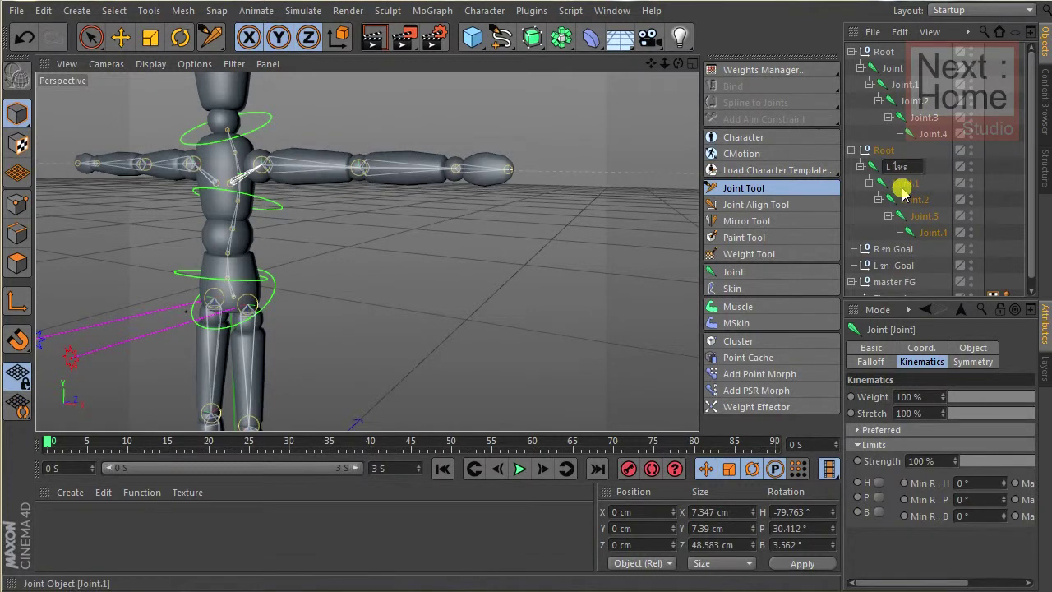
key(Return)
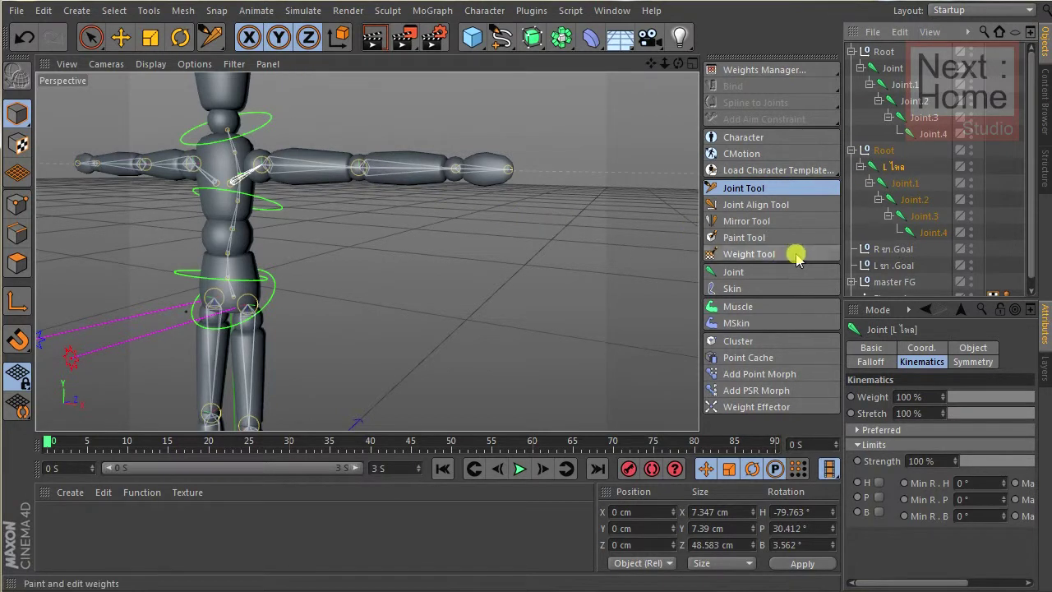
Clear Joint.1's old name under L ไหล่ and start typing its Thai name.
click(892, 190)
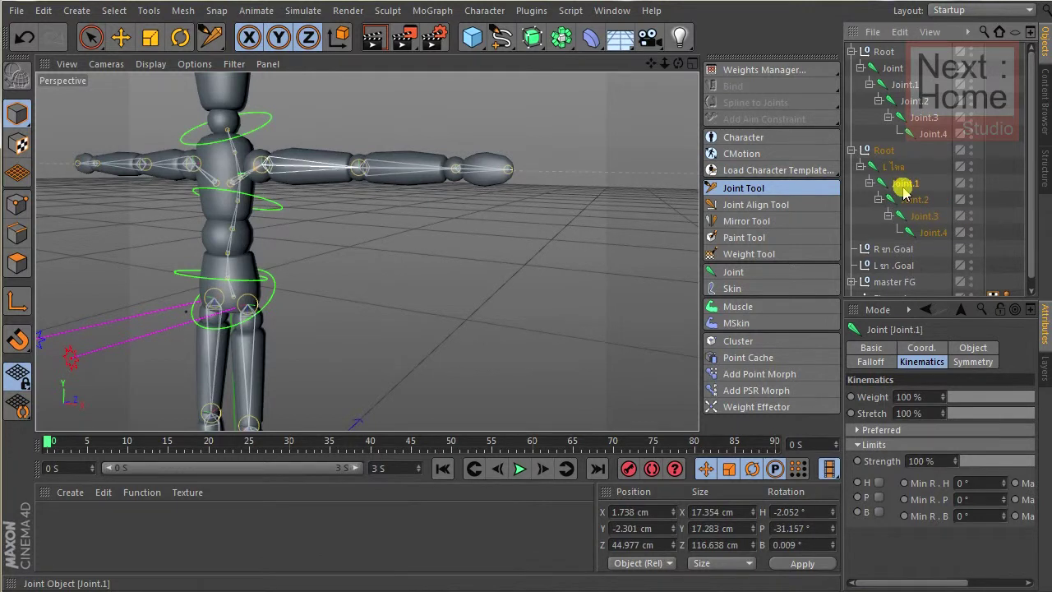
double_click(903, 186)
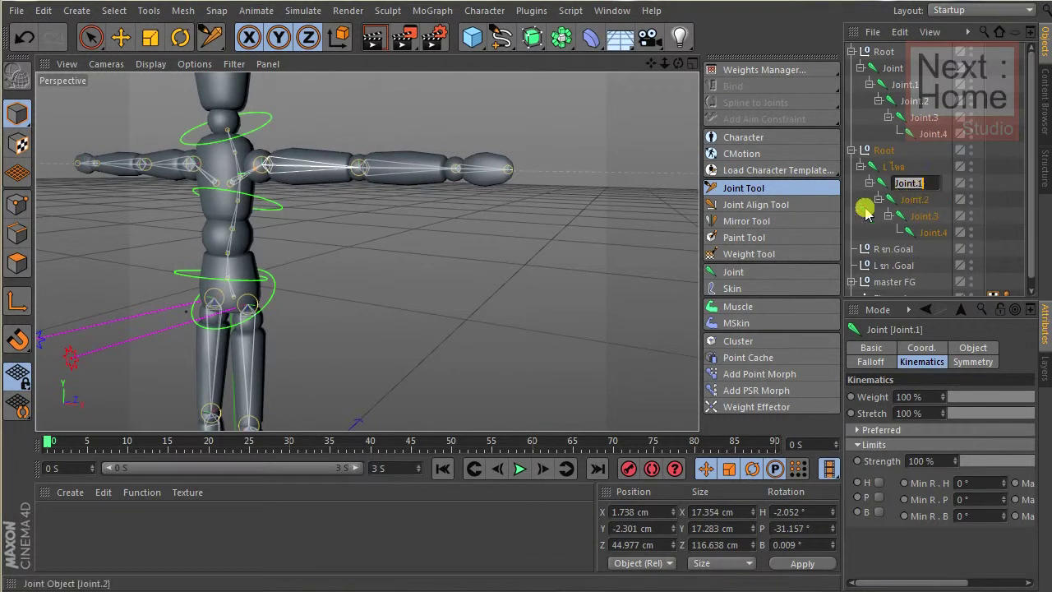
key(BackSpace)
text(ไหล่)
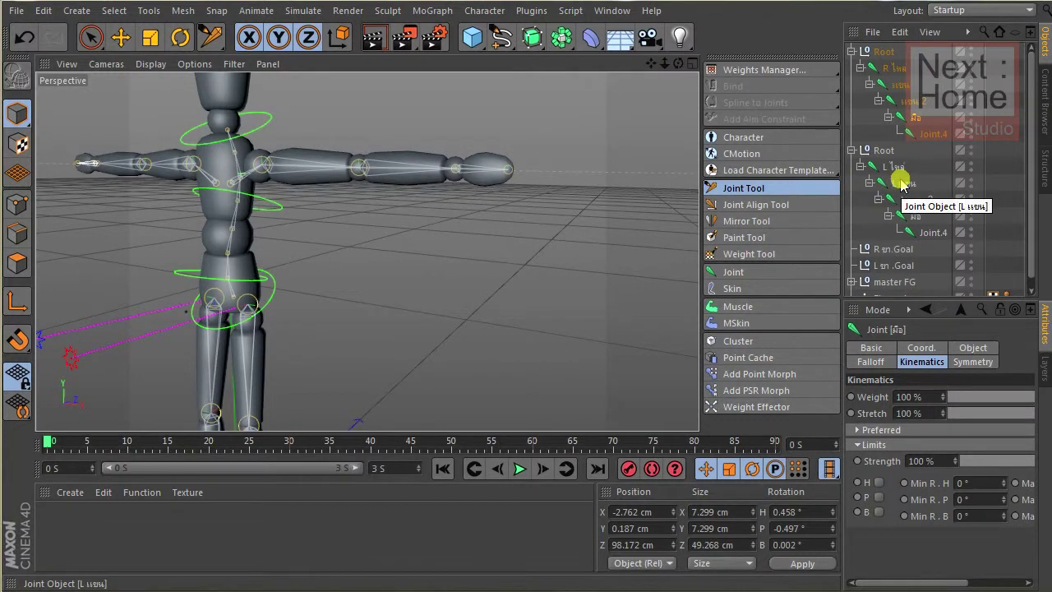
click(90, 37)
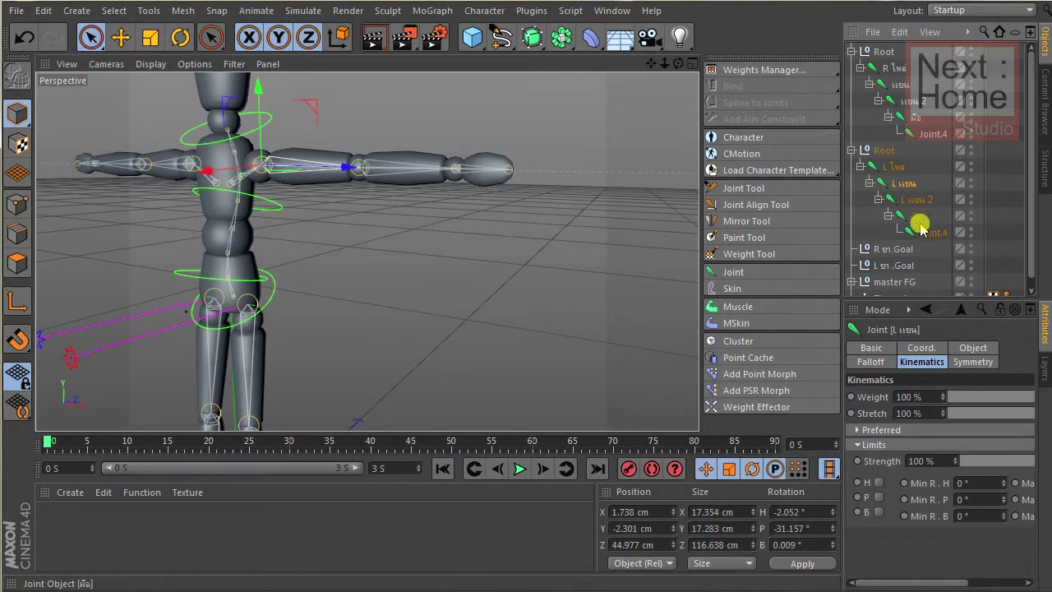
Create an IK chain on the left arm joints down to มือ, adding a hand goal.
shift+click(918, 221)
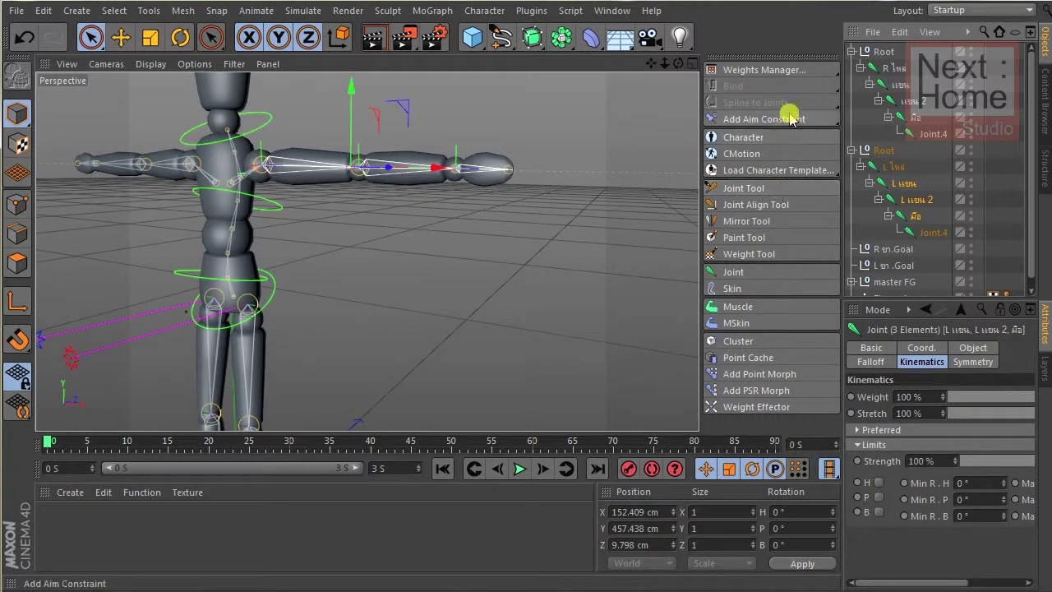
click(818, 83)
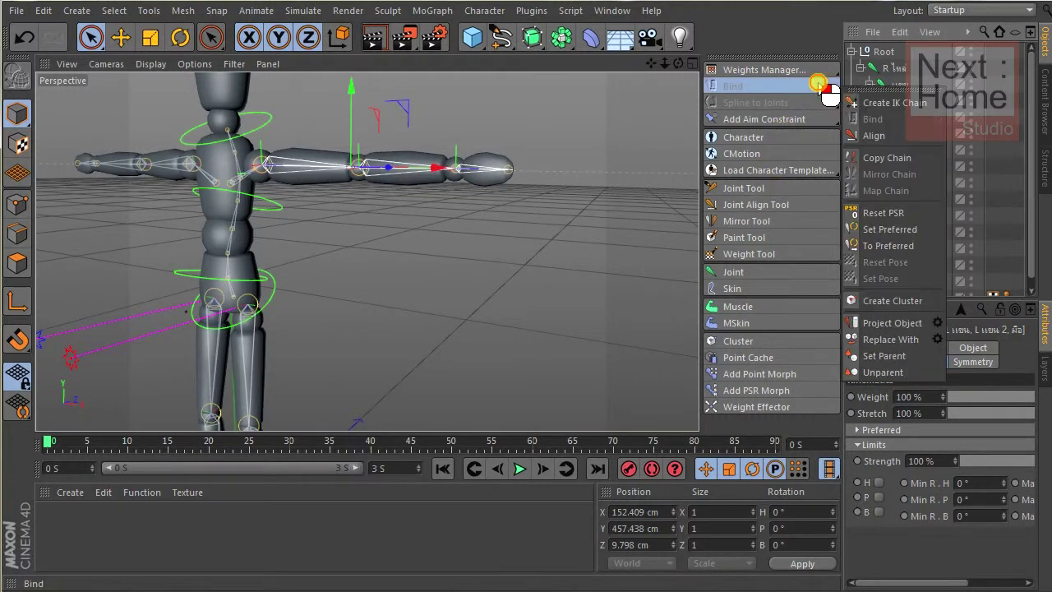
click(878, 102)
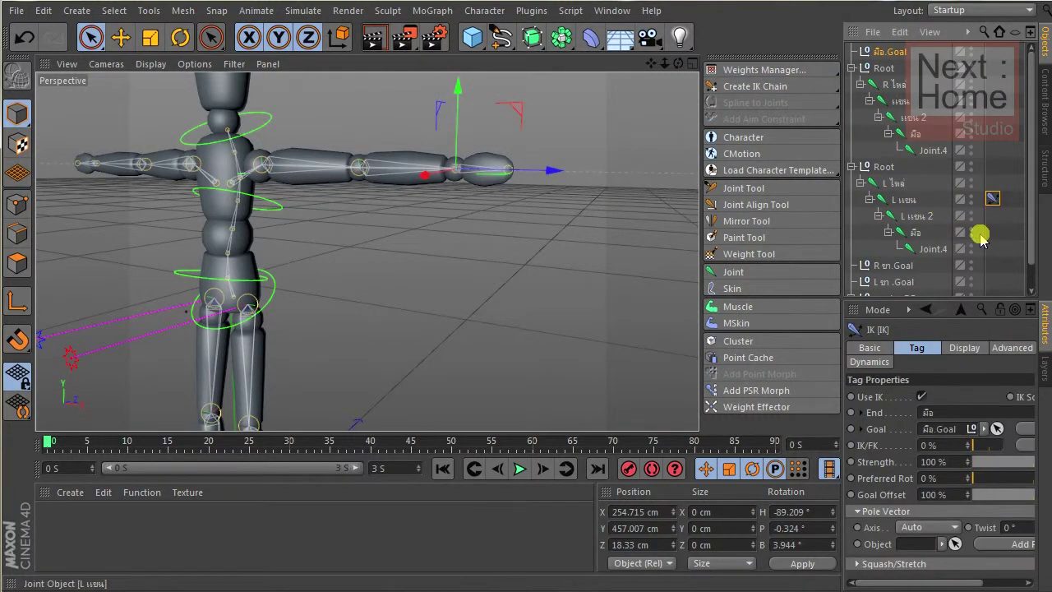
drag(844, 352, 769, 351)
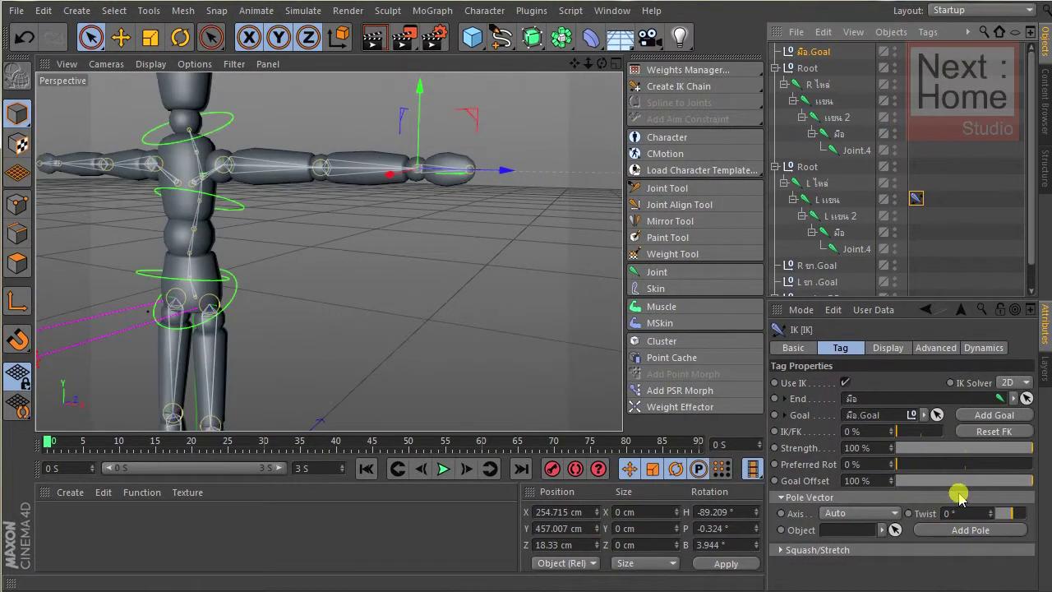
Add a pole to the left arm's IK and move it to bend the elbow.
click(960, 532)
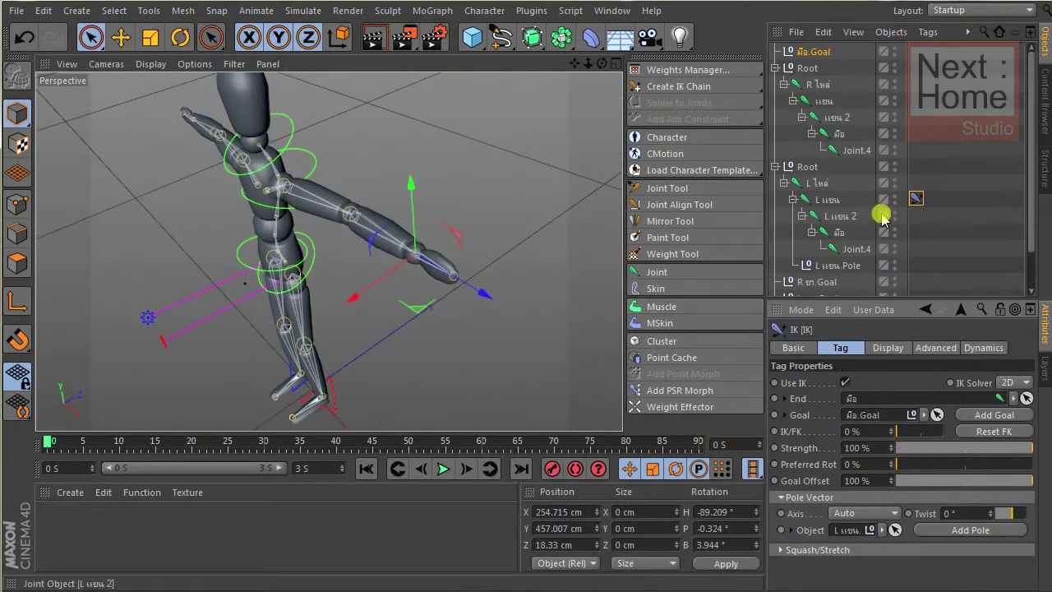
click(837, 266)
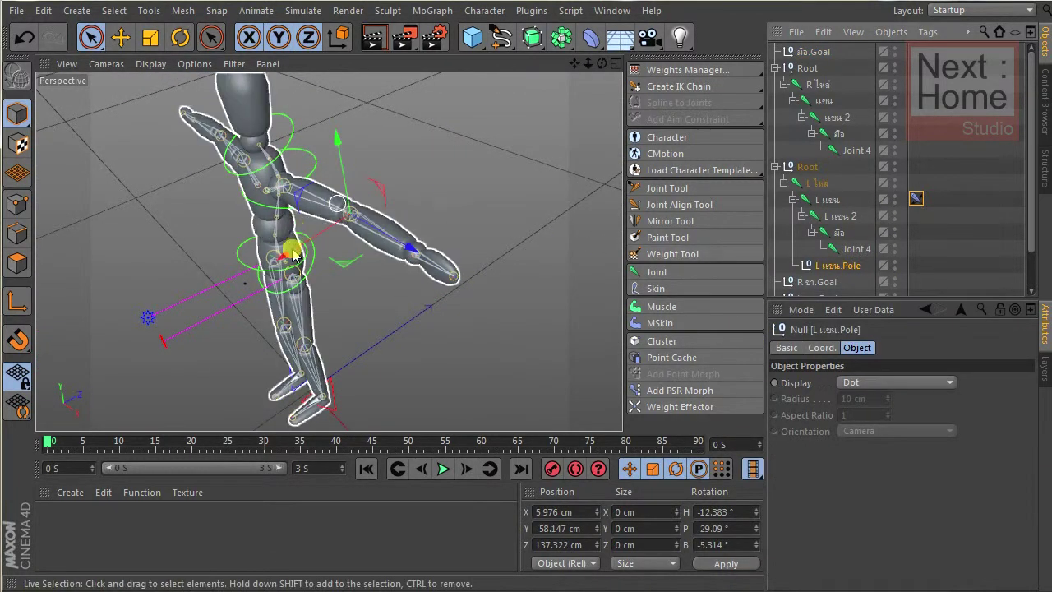
drag(288, 252, 411, 228)
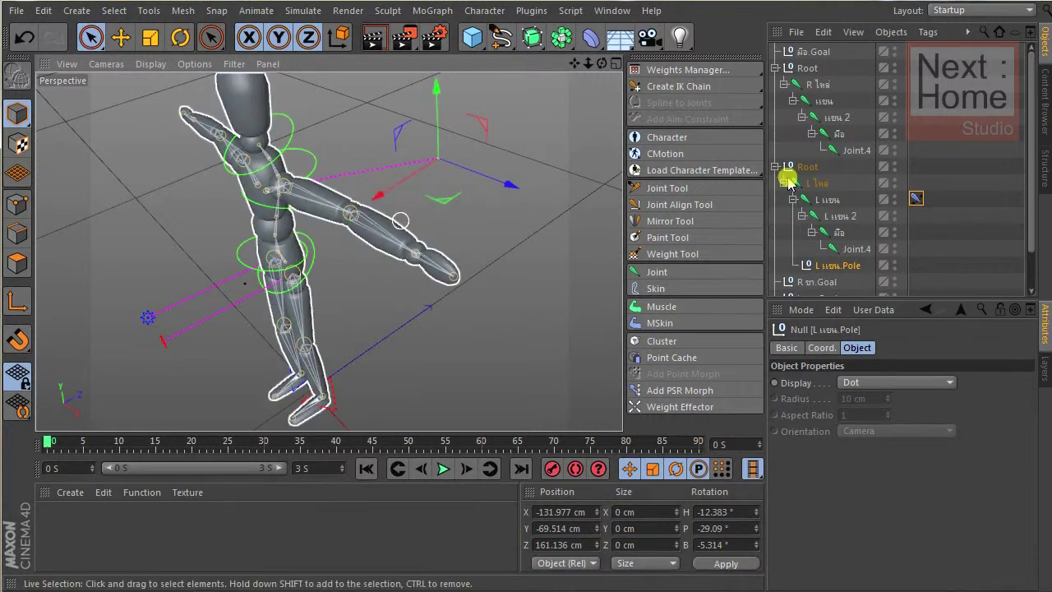
drag(814, 183, 822, 132)
Give the right arm joints an IK chain with a pole, and position the pole.
click(796, 85)
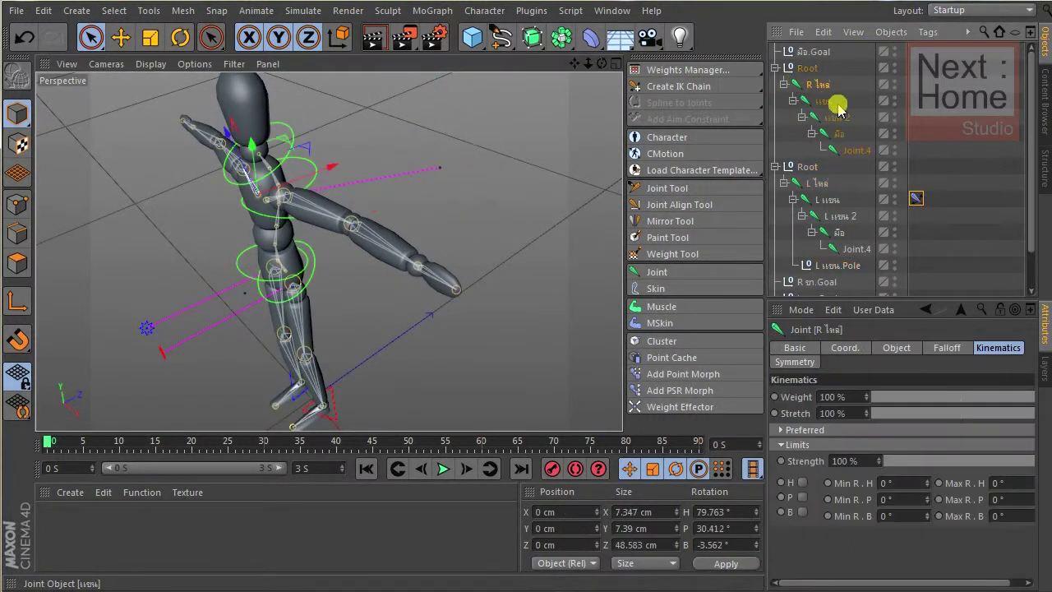
click(827, 102)
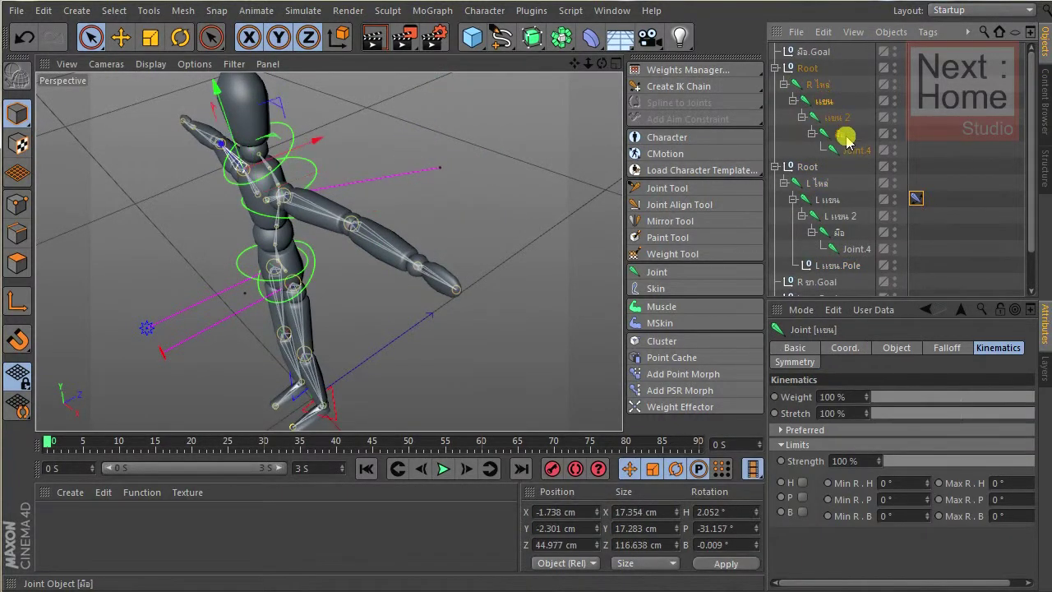
shift+click(840, 136)
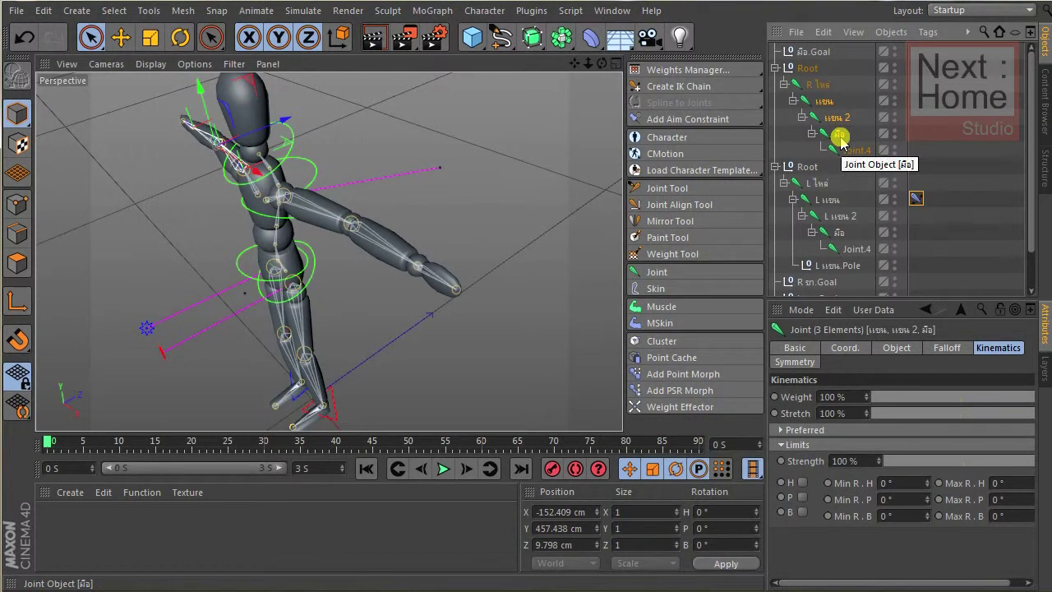
click(699, 87)
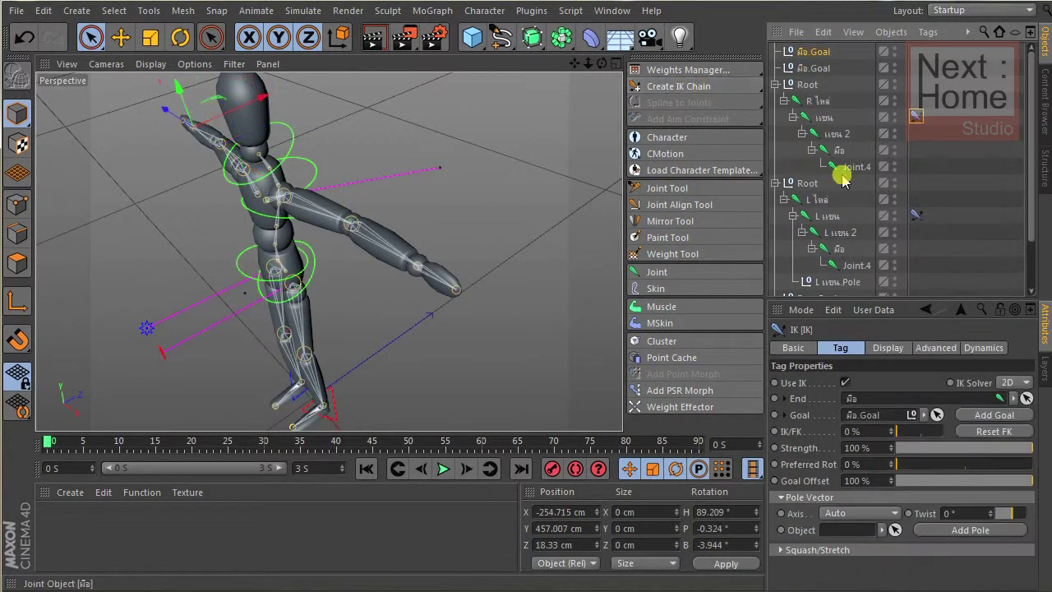
click(971, 529)
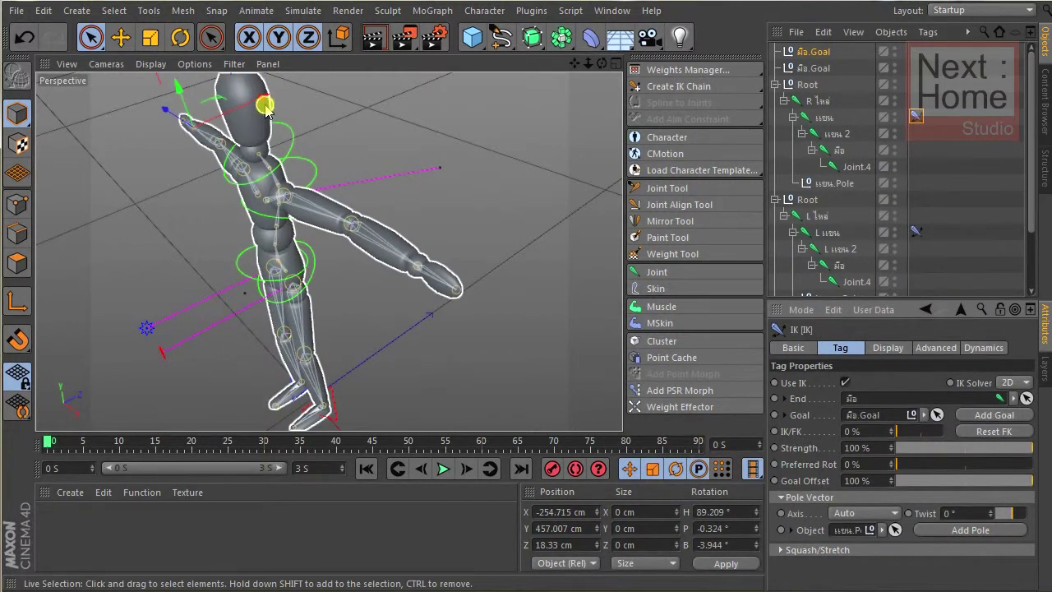
click(840, 183)
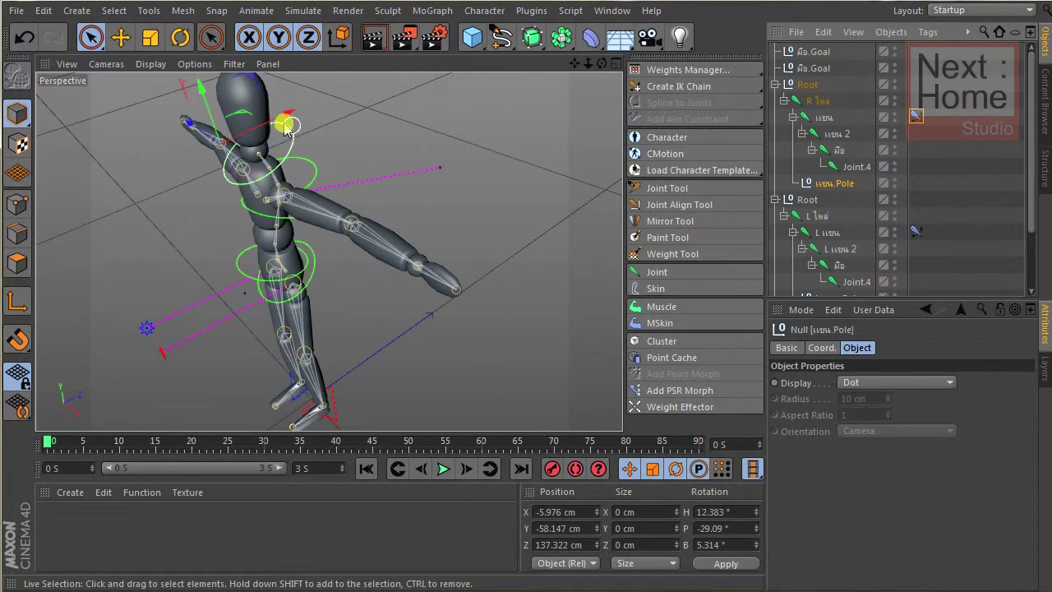
drag(287, 117, 399, 116)
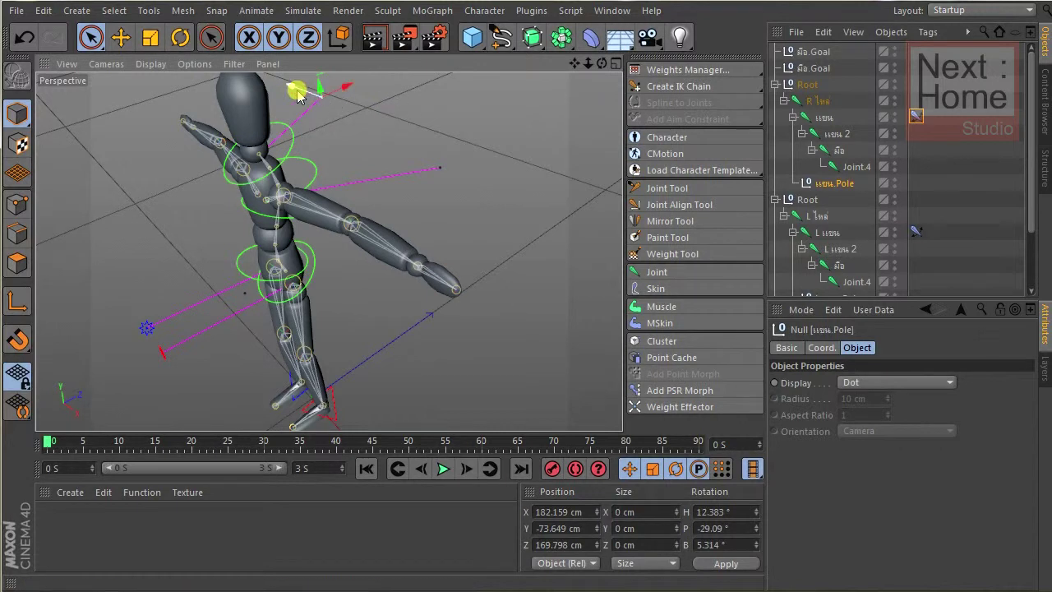
drag(293, 87, 306, 94)
click(428, 118)
alt+drag(427, 117, 780, 100)
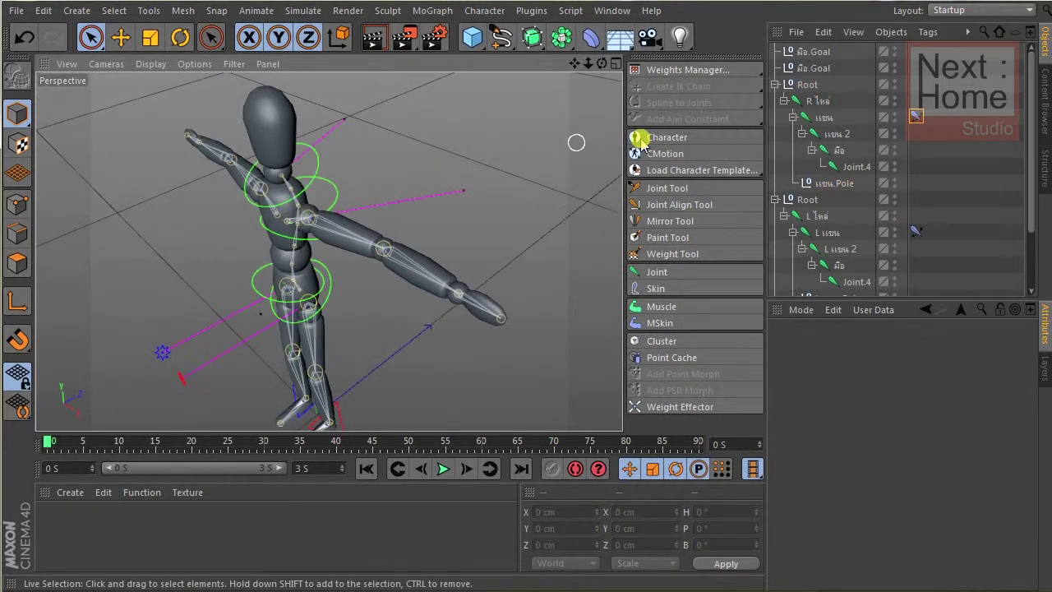
Collapse both shoulder hierarchies and expand master FG and Null.0 to show the spine nulls.
click(783, 101)
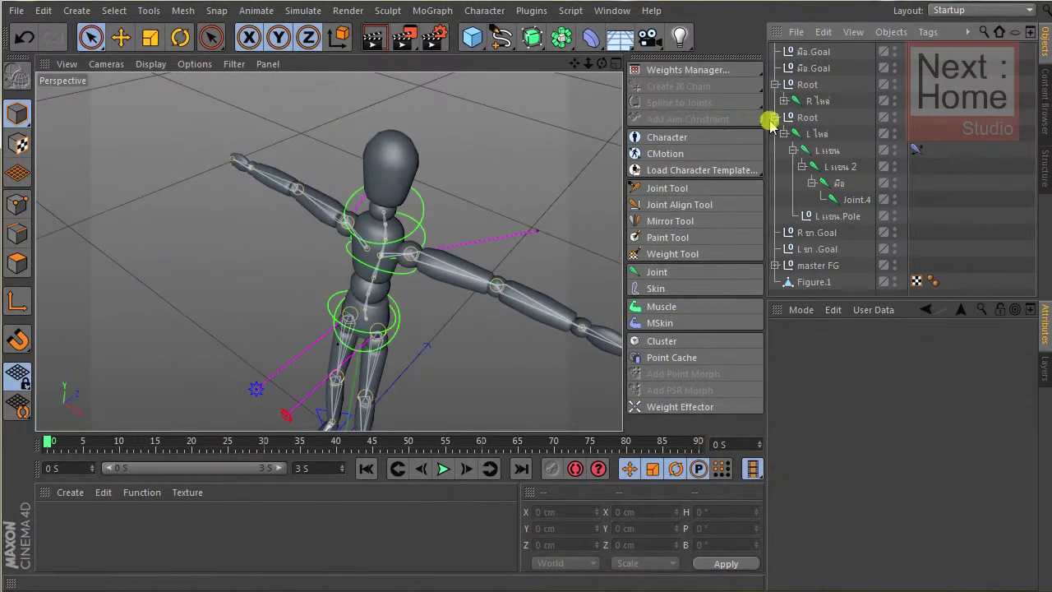
click(784, 133)
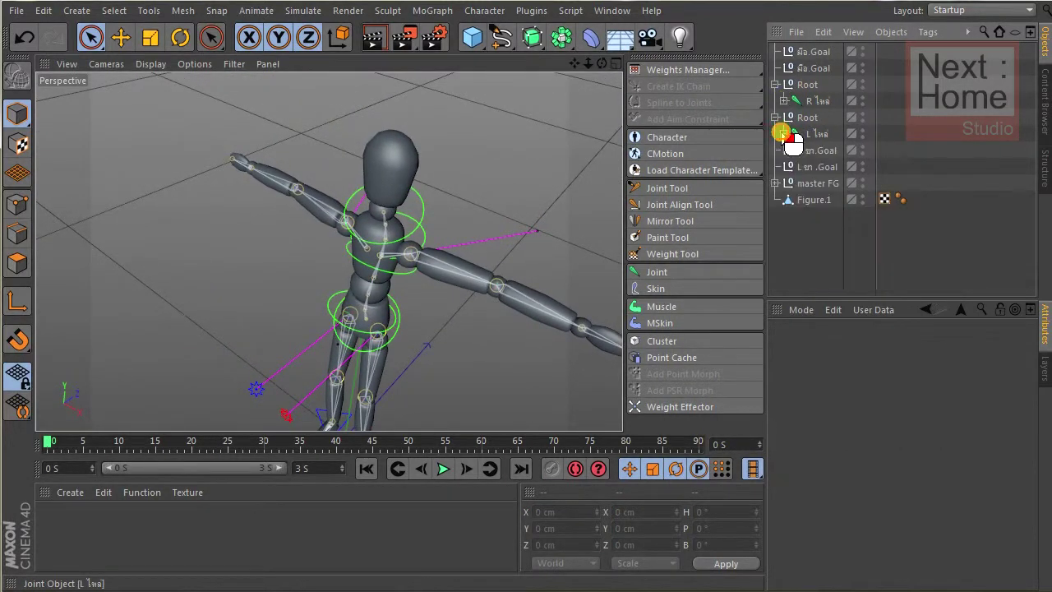
click(778, 183)
click(785, 201)
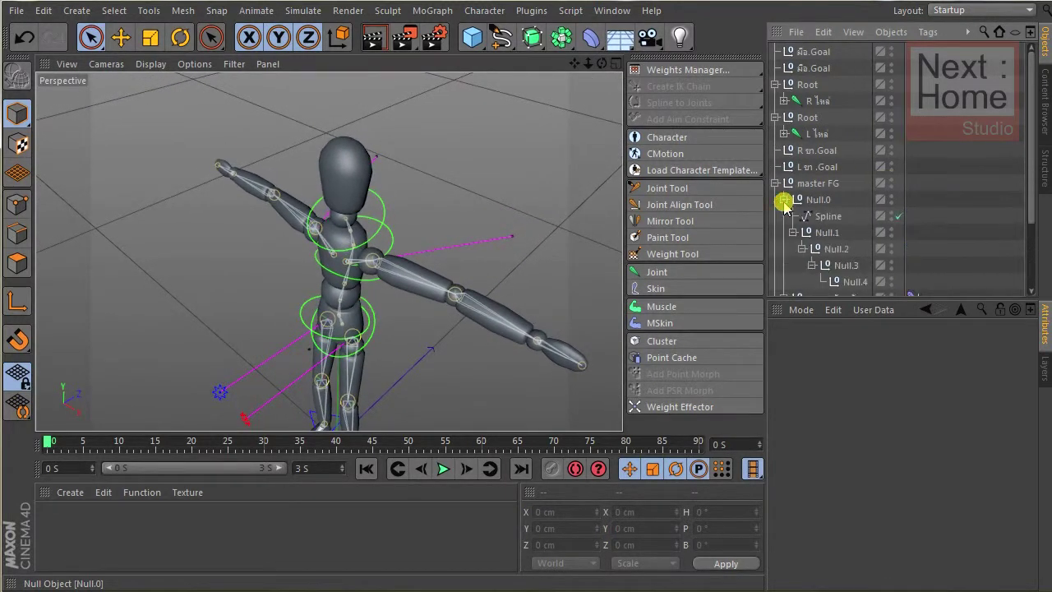
click(363, 275)
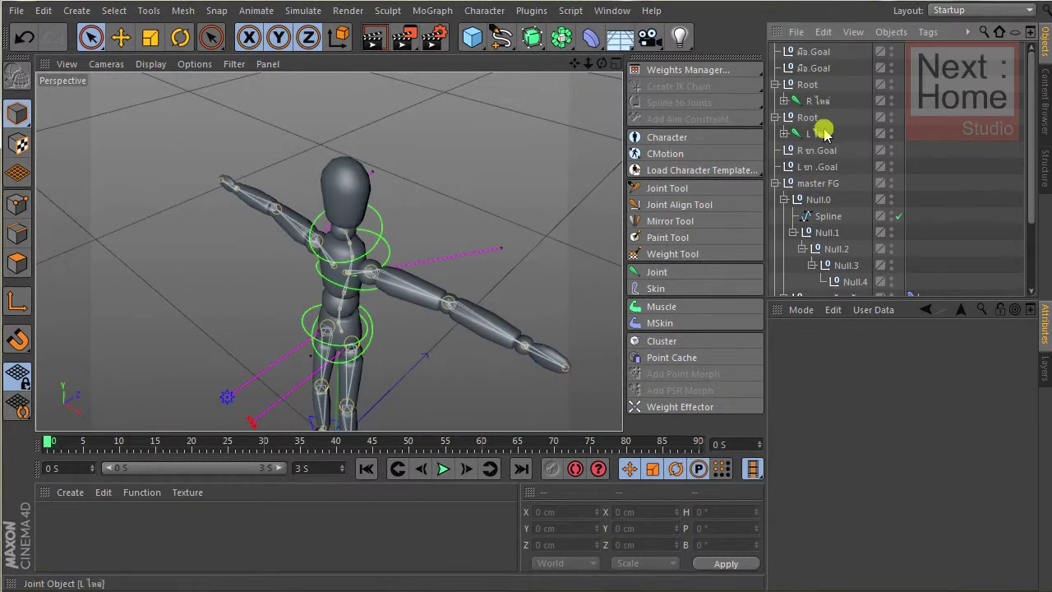
Move L ไหล่ and R ไหล่ out of the Root nulls and delete the empty Roots.
click(820, 134)
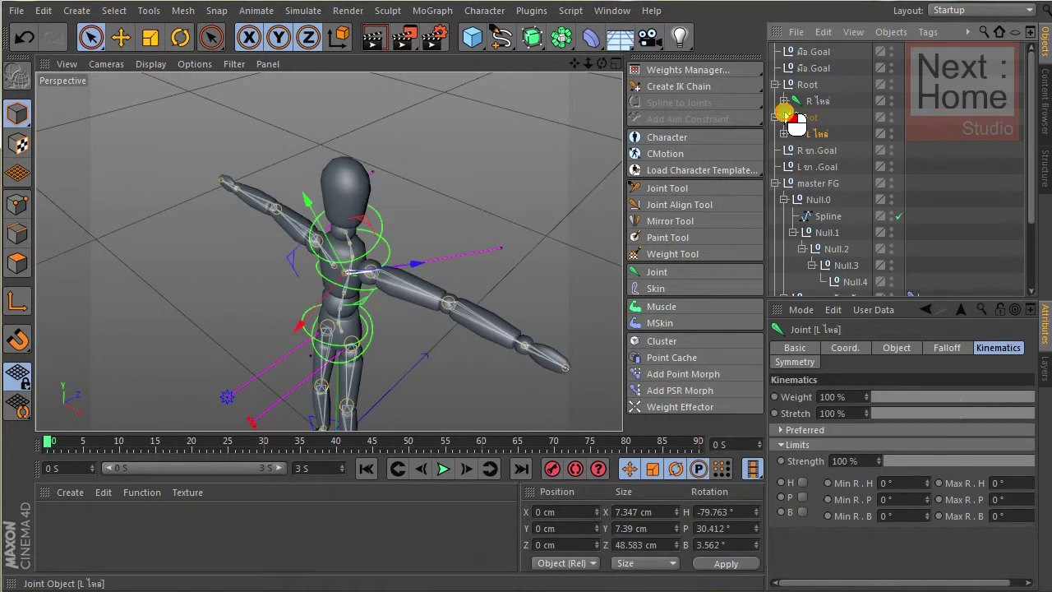
drag(779, 108, 803, 103)
click(802, 102)
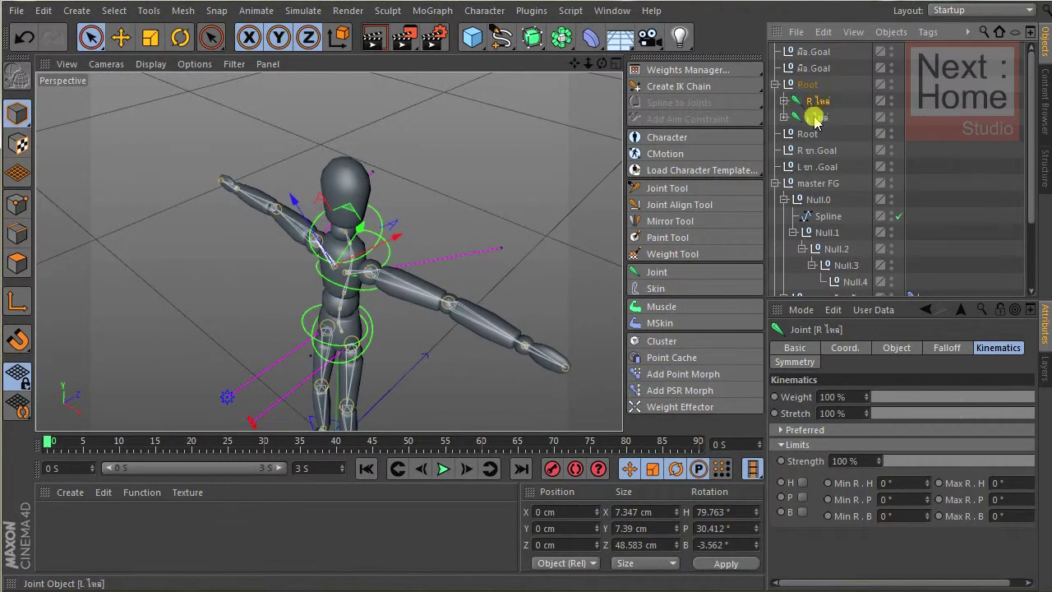
ctrl+click(816, 119)
drag(804, 76, 796, 115)
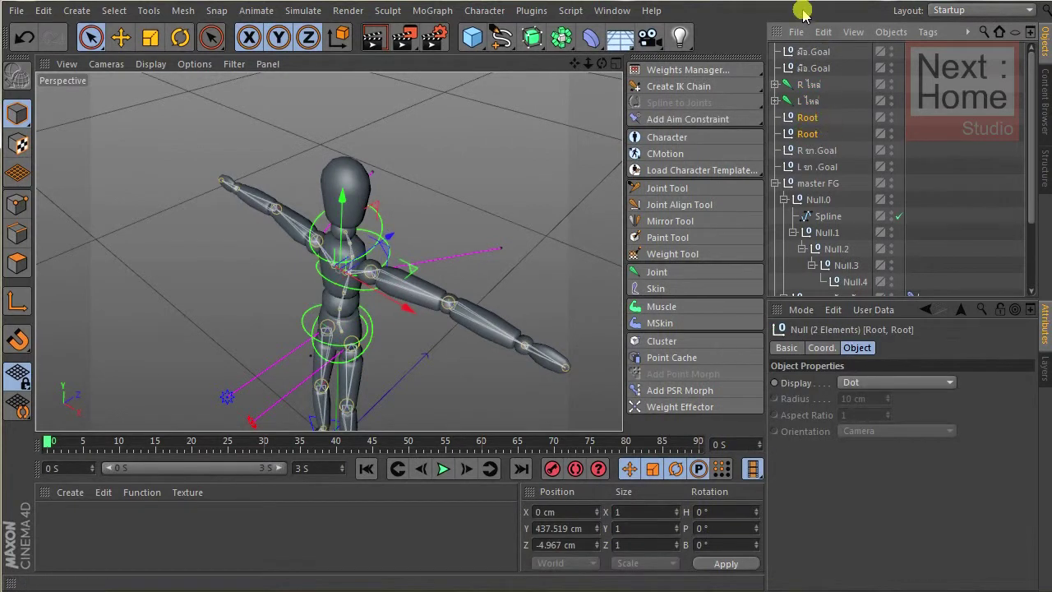
key(Delete)
click(810, 104)
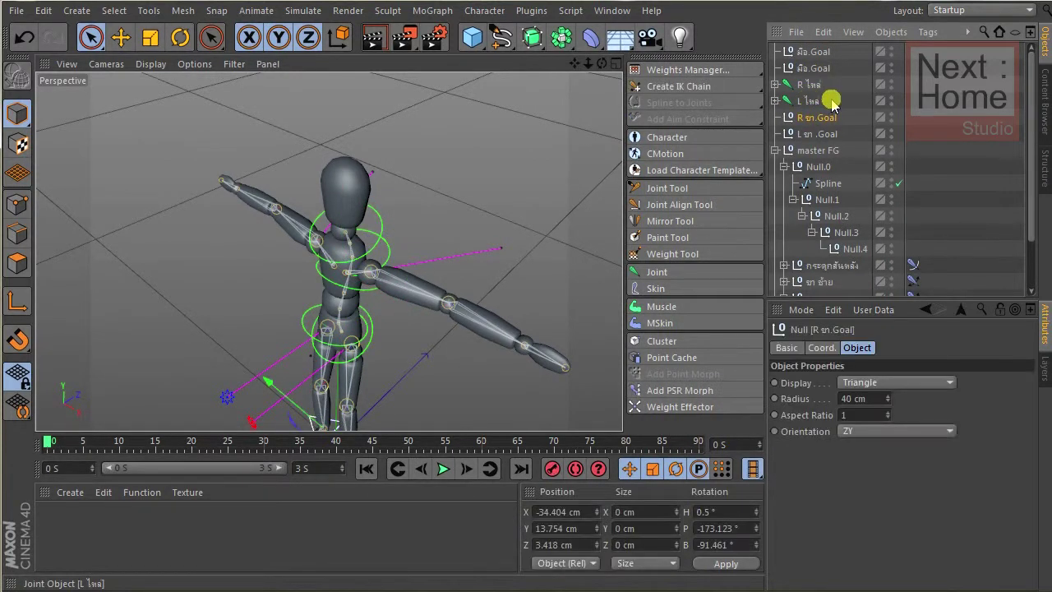
click(862, 99)
Parent both มือ.Goal objects and R/L ไหล่ under Null.4, then move Null.3 and Null.4 to test.
drag(787, 37, 862, 92)
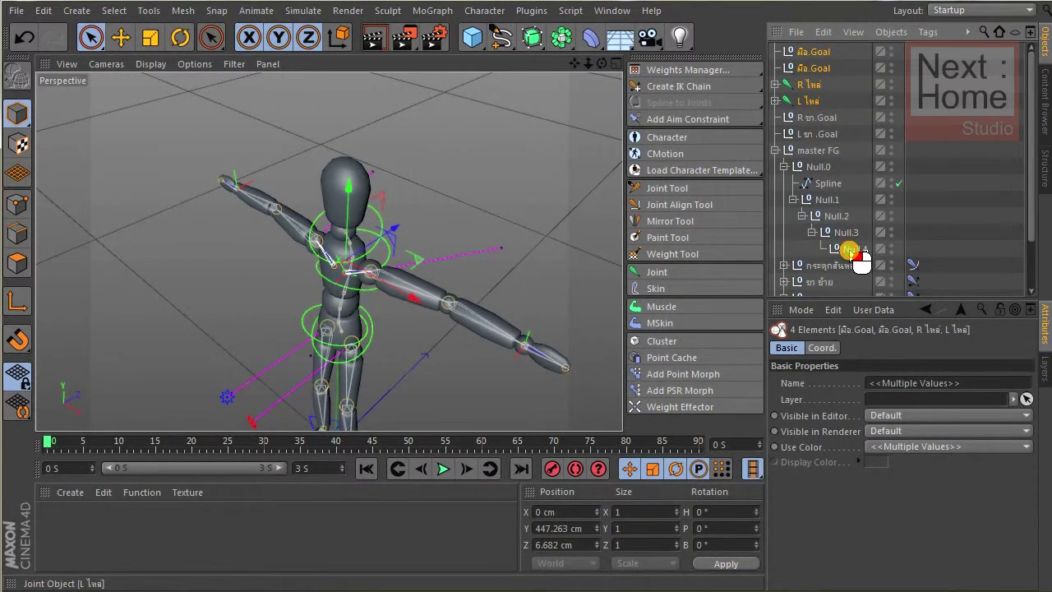
drag(851, 249, 851, 237)
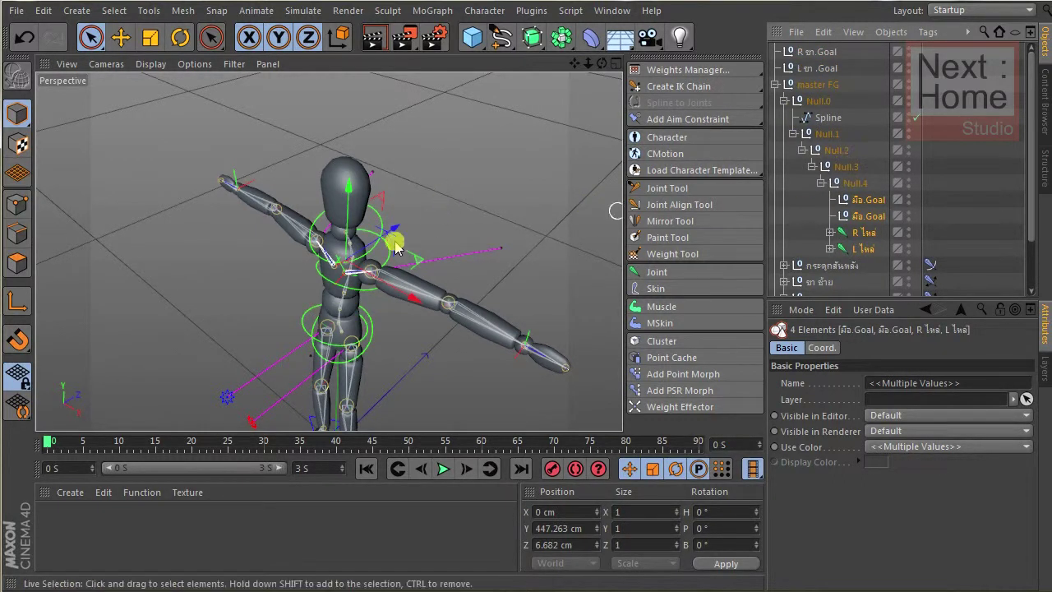
click(482, 200)
click(386, 222)
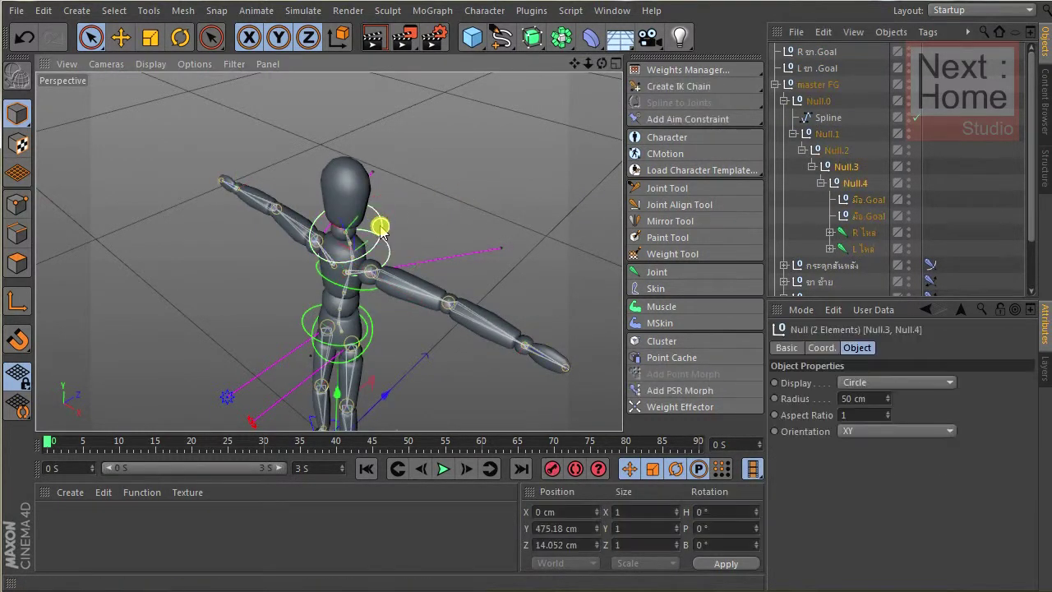
mouse_move(397, 213)
mouse_down()
mouse_move(415, 212)
mouse_move(350, 230)
mouse_move(373, 188)
mouse_move(385, 188)
mouse_up()
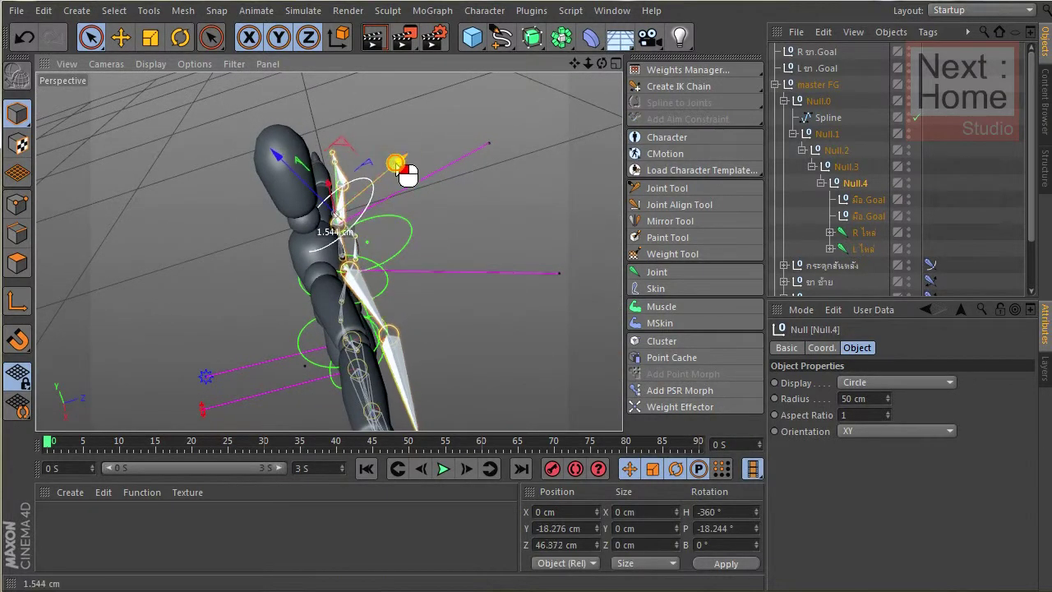
Bend the upper body with the Null.3 spine control and orbit to check the arms follow.
click(409, 240)
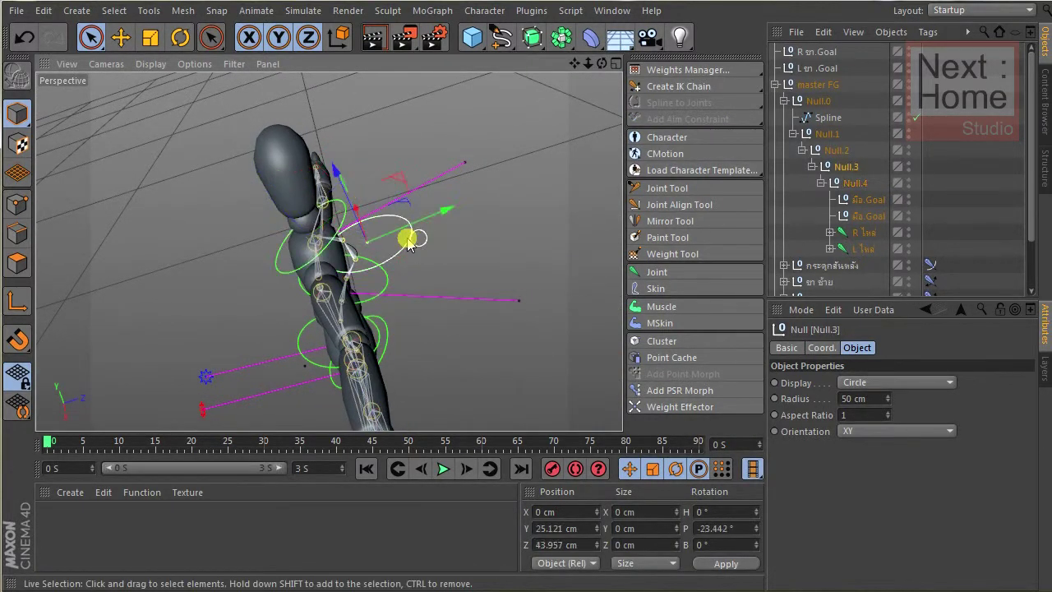
mouse_move(434, 229)
mouse_down()
mouse_move(226, 272)
mouse_move(369, 205)
mouse_move(364, 183)
mouse_up()
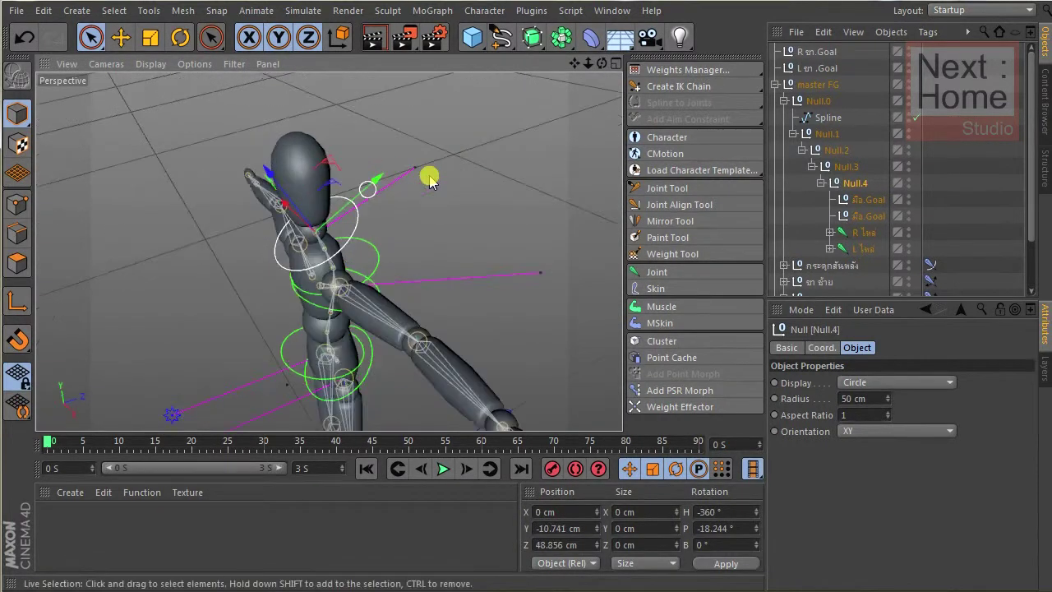
mouse_move(416, 213)
alt+mouse_down()
mouse_move(395, 188)
mouse_move(355, 216)
alt+mouse_up()
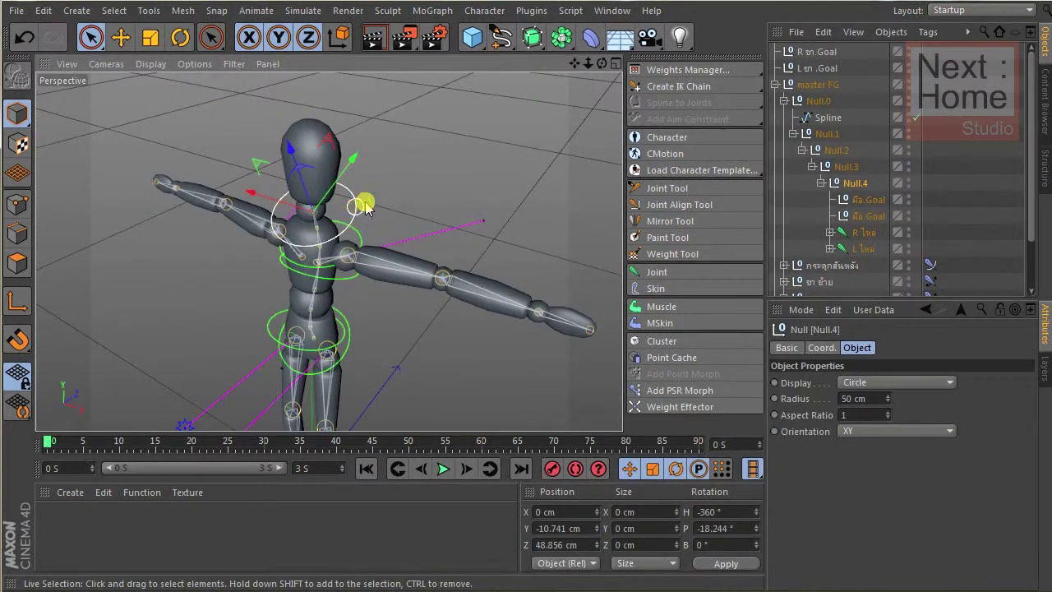
Lean the chest with Null.4, then bring it back to about 0.48, -5.463, 50.595 cm.
mouse_move(356, 167)
mouse_down()
mouse_move(341, 176)
mouse_move(400, 156)
mouse_move(386, 175)
mouse_up()
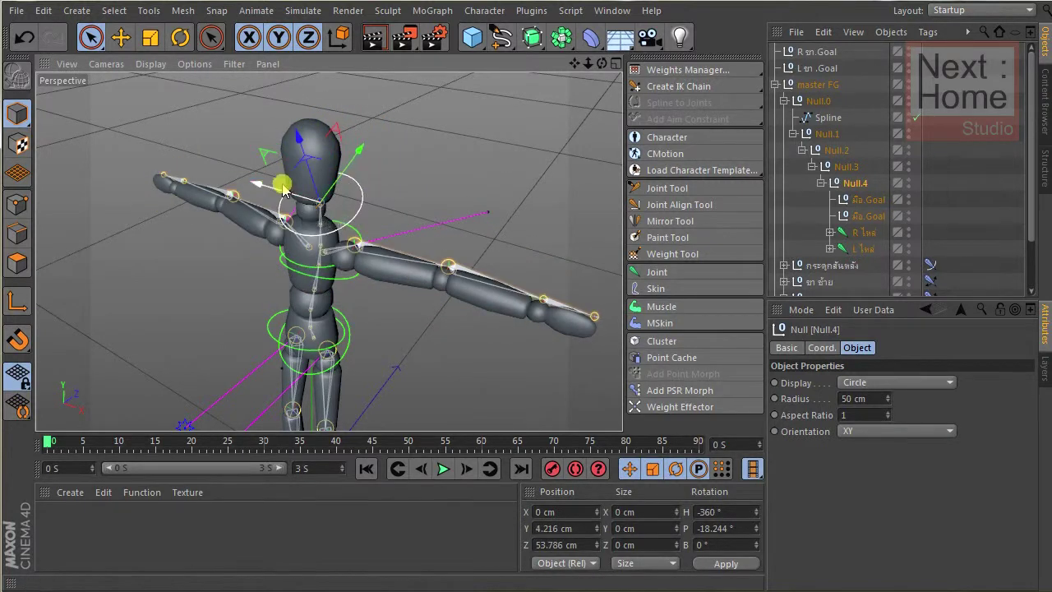
mouse_move(284, 191)
mouse_down()
mouse_move(289, 199)
mouse_move(258, 205)
mouse_move(303, 206)
mouse_move(261, 196)
mouse_move(361, 158)
mouse_up()
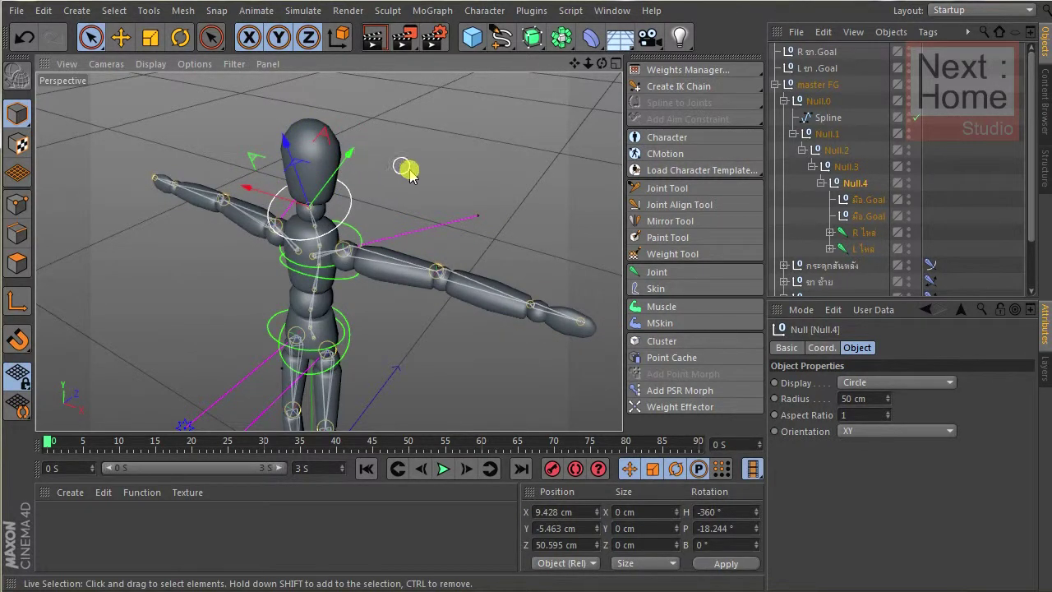
click(420, 182)
click(350, 211)
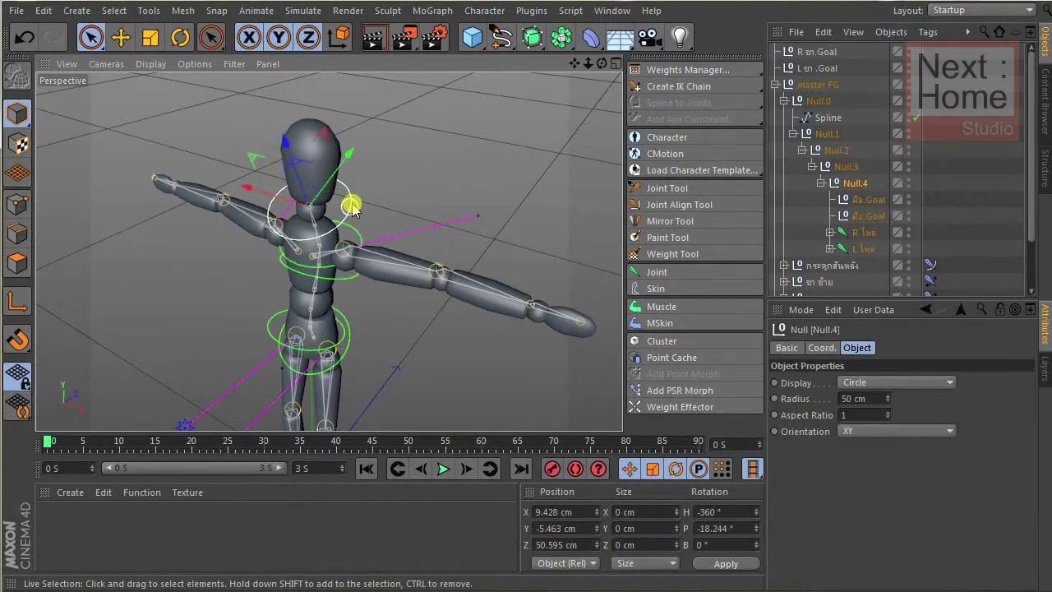
mouse_move(375, 201)
alt+mouse_down()
mouse_move(329, 183)
mouse_move(236, 179)
mouse_move(258, 195)
mouse_move(305, 181)
mouse_move(862, 230)
mouse_move(888, 217)
alt+mouse_up()
Select the R ไหล่ and L ไหล่ shoulder joints in the spine hierarchy and drop them under Joint.6.
scroll(888, 216, down, 3)
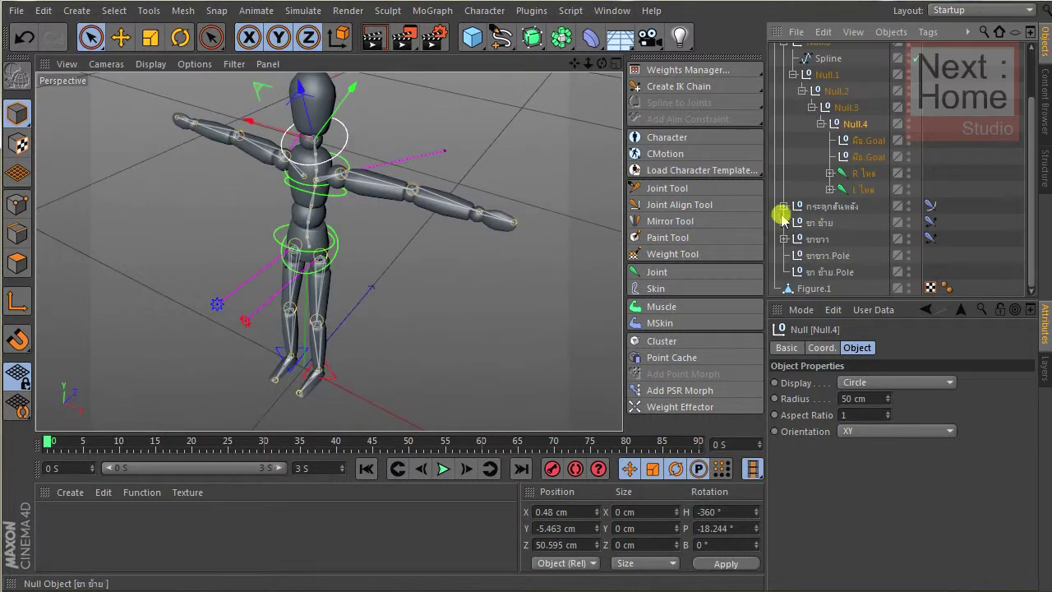
click(785, 207)
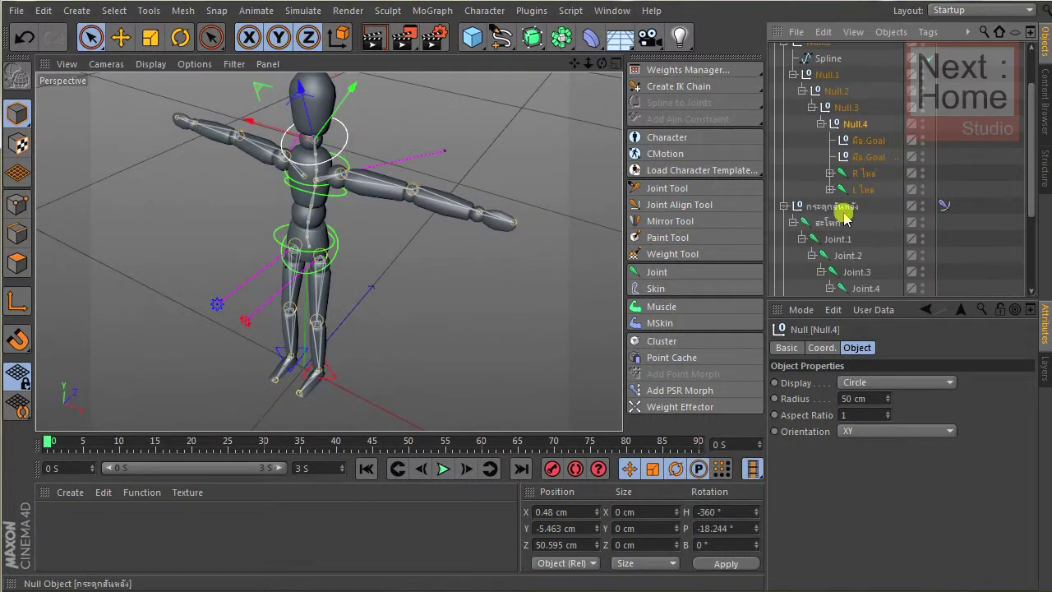
click(863, 174)
scroll(878, 179, down, 5)
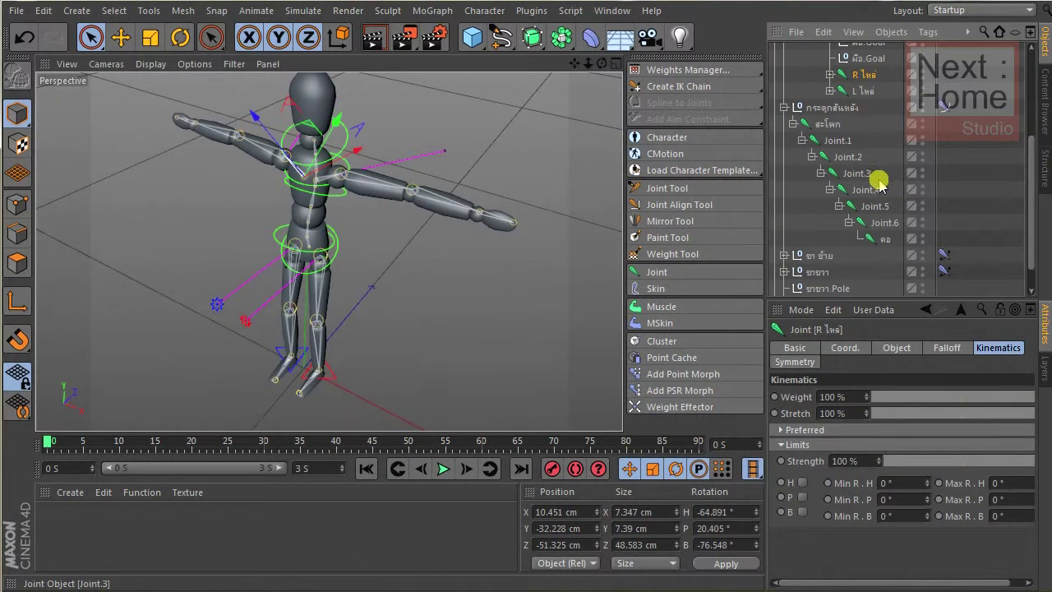
ctrl+click(865, 91)
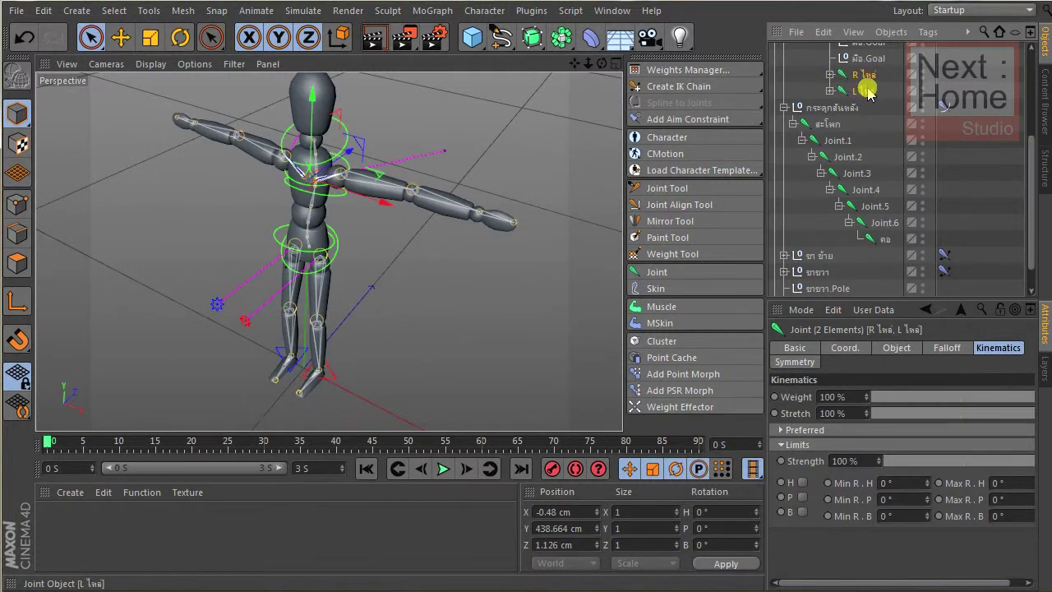
drag(864, 93, 872, 105)
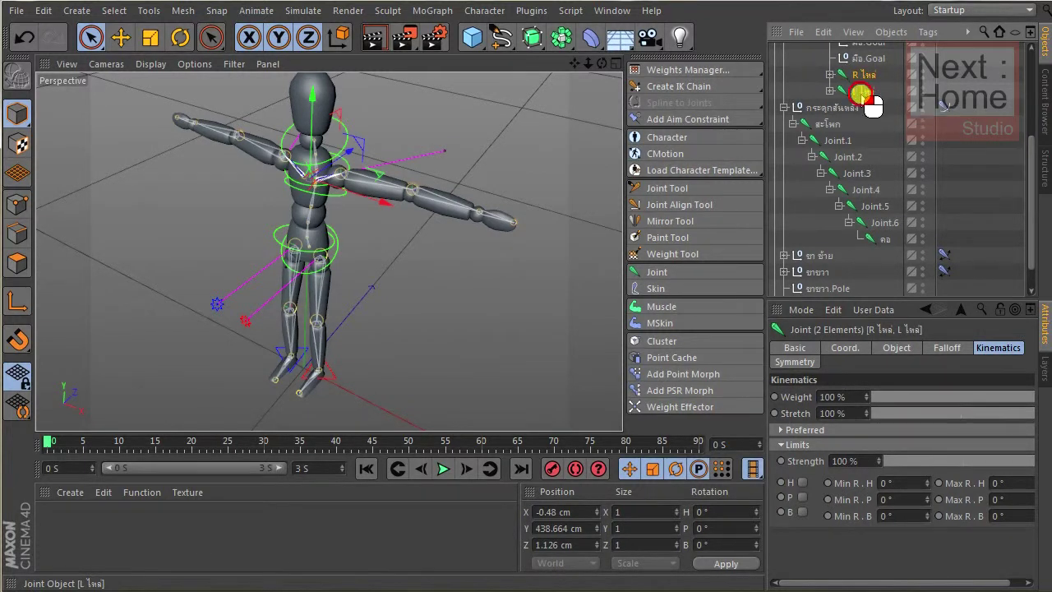
drag(882, 223, 883, 223)
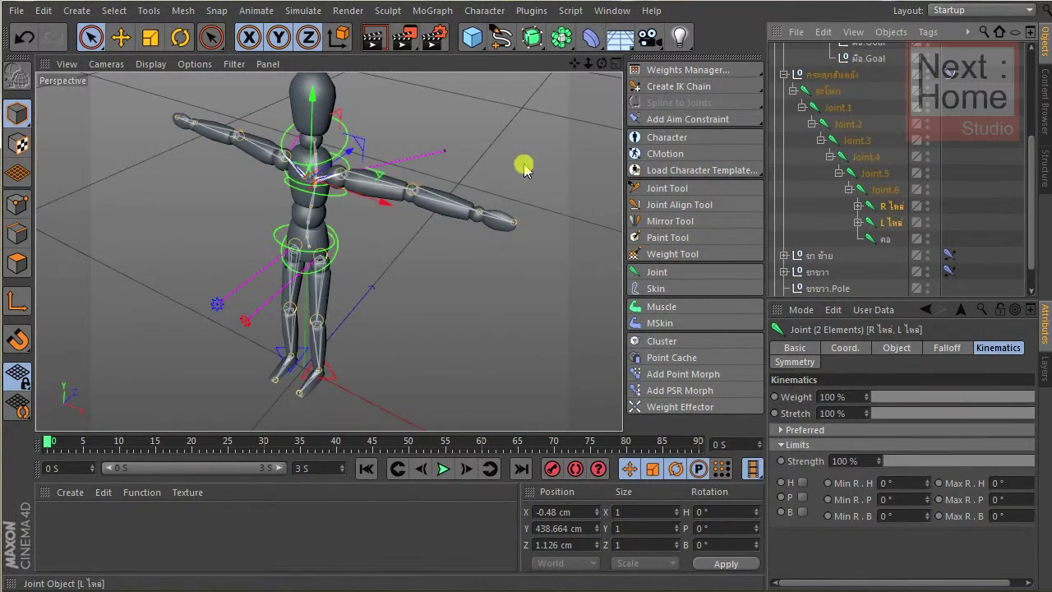
Reselect both shoulder joints and reparent them under Joint.5 instead.
scroll(305, 110, up, 3)
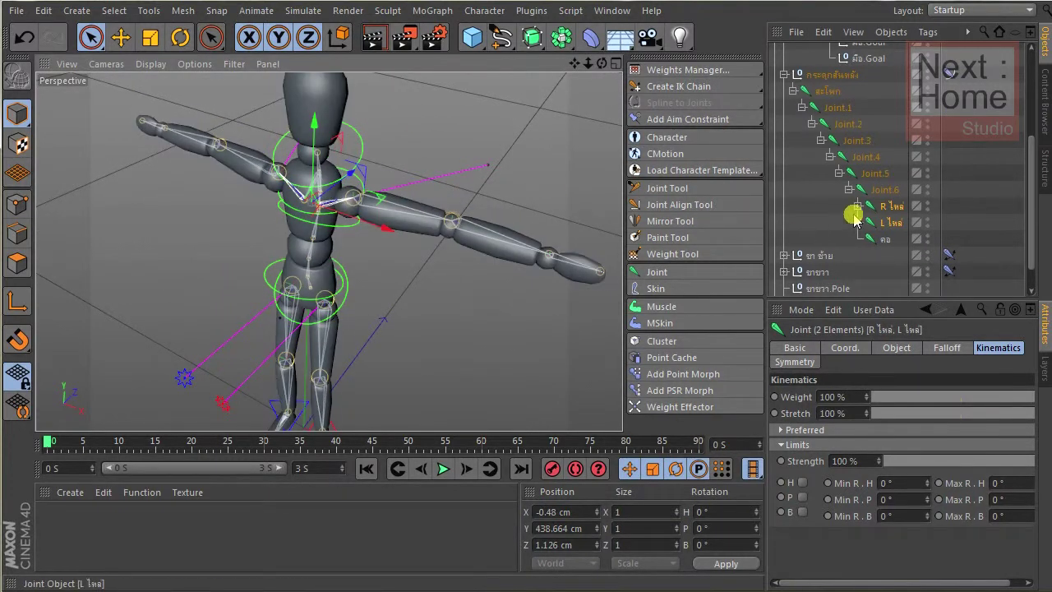
click(857, 208)
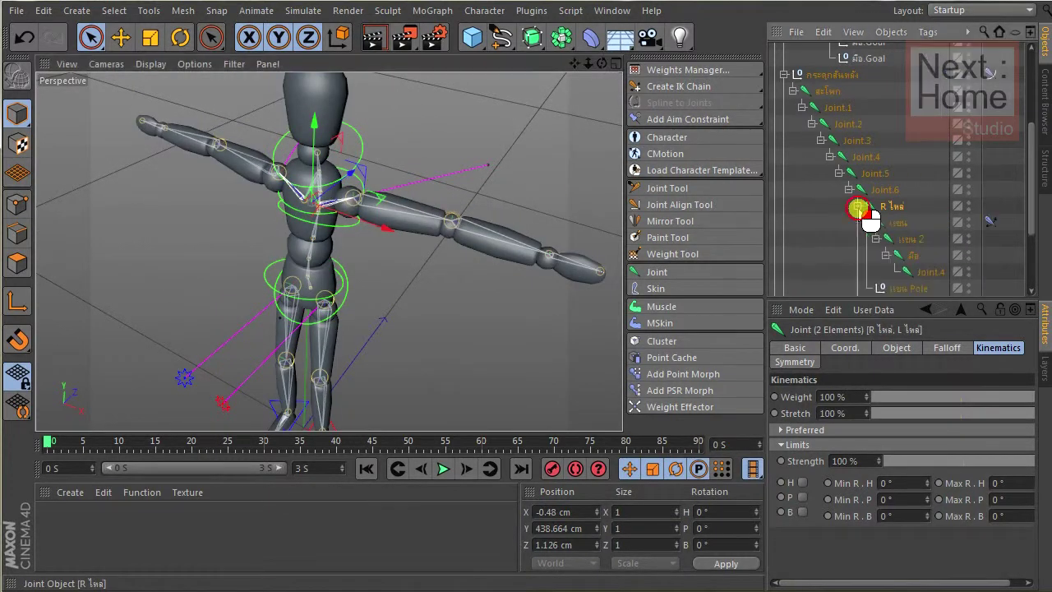
click(889, 207)
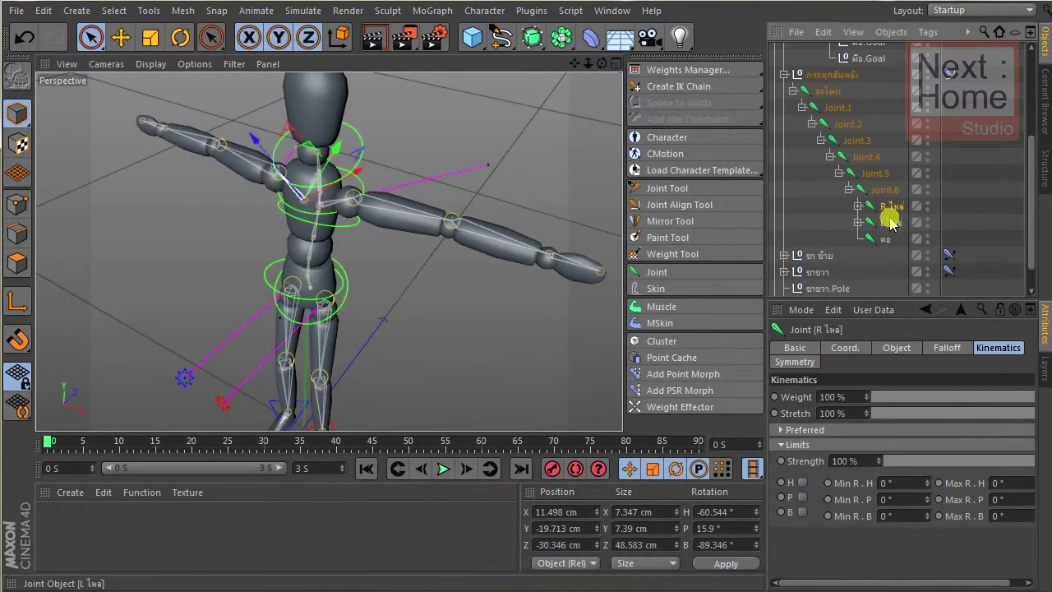
shift+click(888, 222)
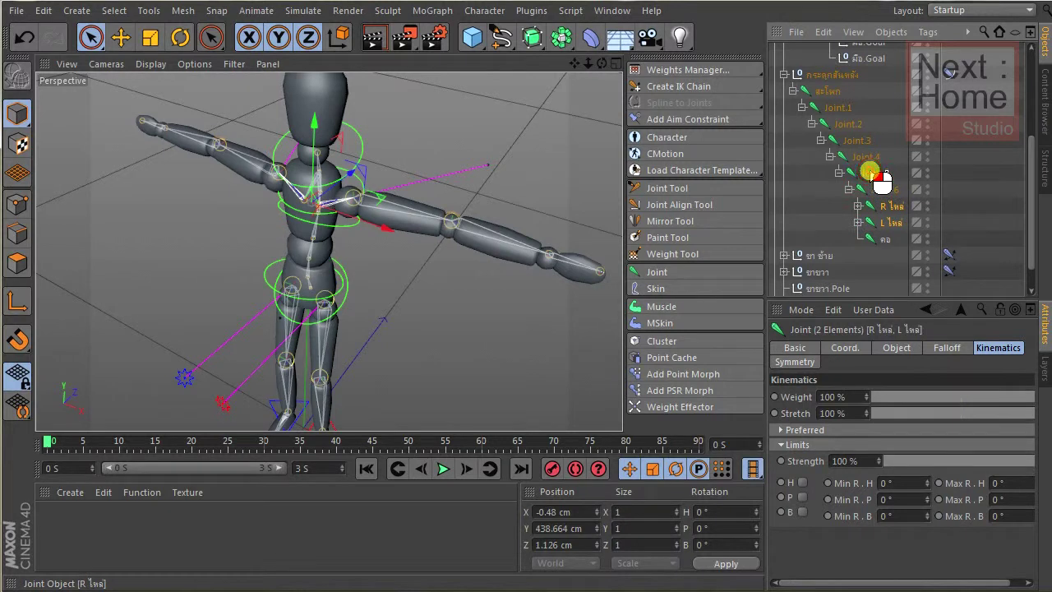
drag(879, 180, 871, 171)
click(526, 108)
Shift the chest control Null.3 to watch the arm chains follow.
alt+drag(507, 106, 514, 139)
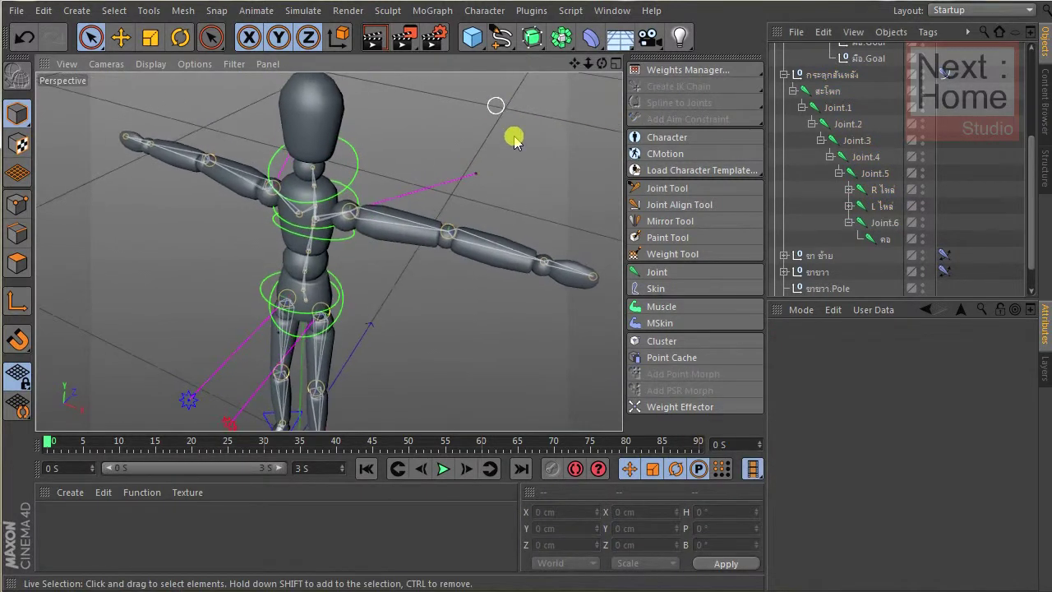
scroll(313, 176, up, 3)
mouse_move(325, 183)
mouse_down()
mouse_move(209, 200)
mouse_move(249, 197)
mouse_move(236, 201)
mouse_move(202, 195)
mouse_move(280, 194)
mouse_move(355, 209)
mouse_move(353, 236)
mouse_move(287, 216)
mouse_move(312, 217)
mouse_move(288, 218)
mouse_move(367, 227)
mouse_up()
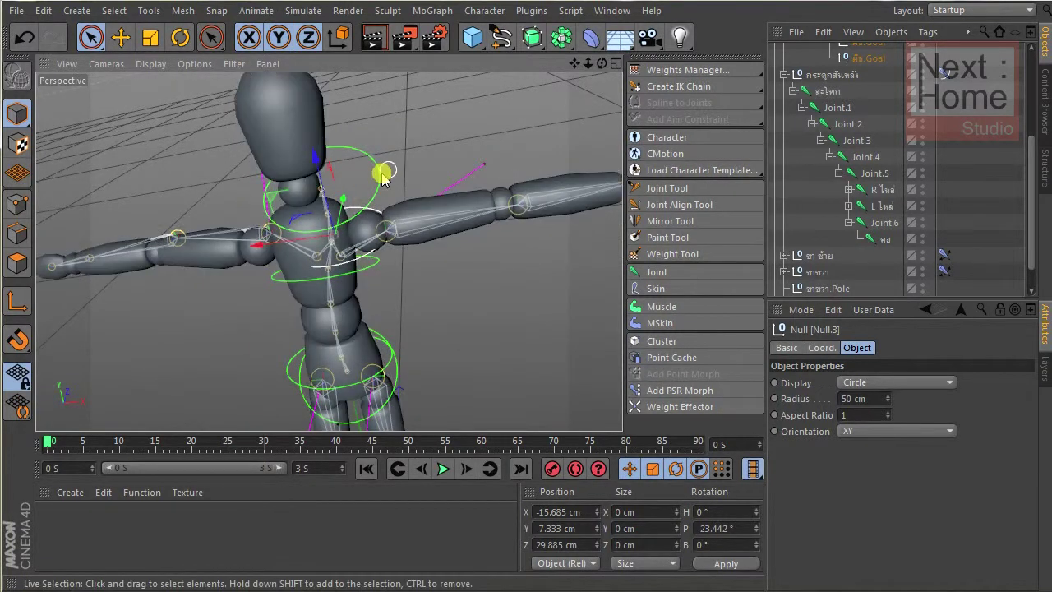
mouse_move(270, 192)
mouse_down()
mouse_move(259, 203)
mouse_move(277, 200)
mouse_up()
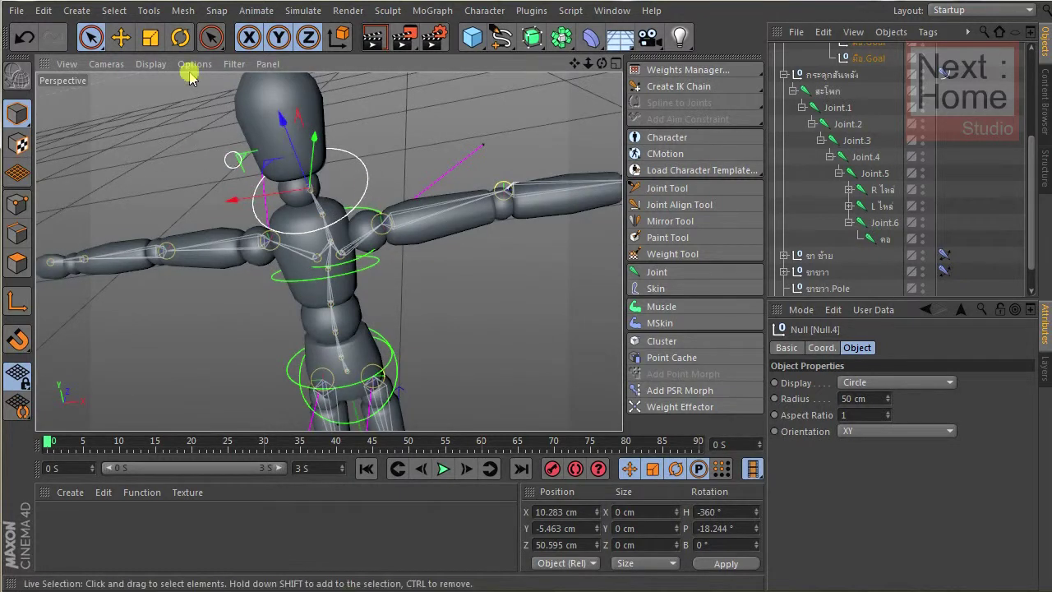
Rotate Null.3 to tilt the arms, then ease it back toward level.
click(180, 37)
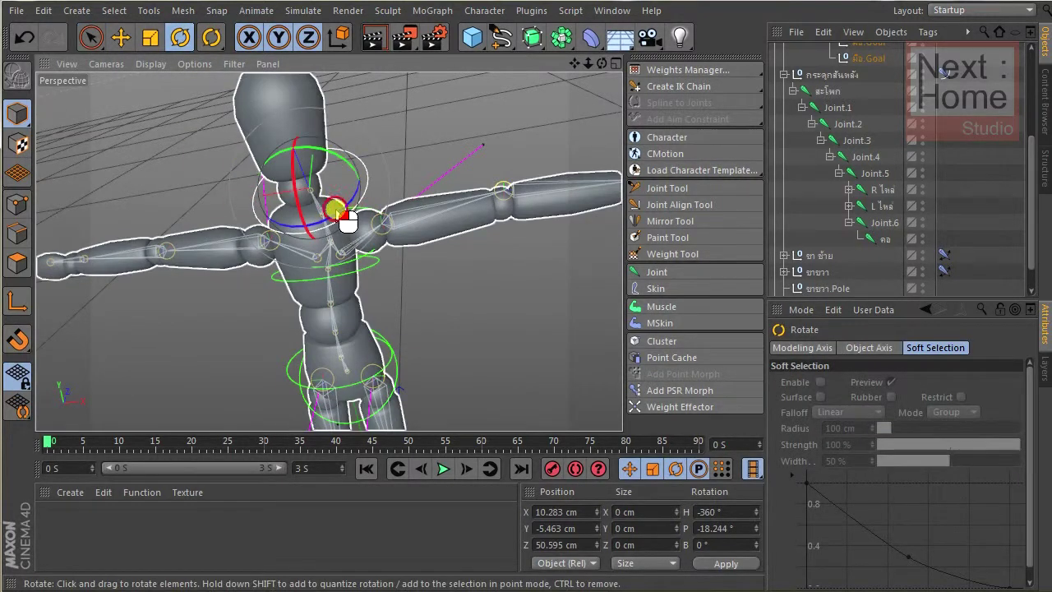
mouse_move(348, 222)
mouse_down()
mouse_move(370, 199)
mouse_move(351, 197)
mouse_up()
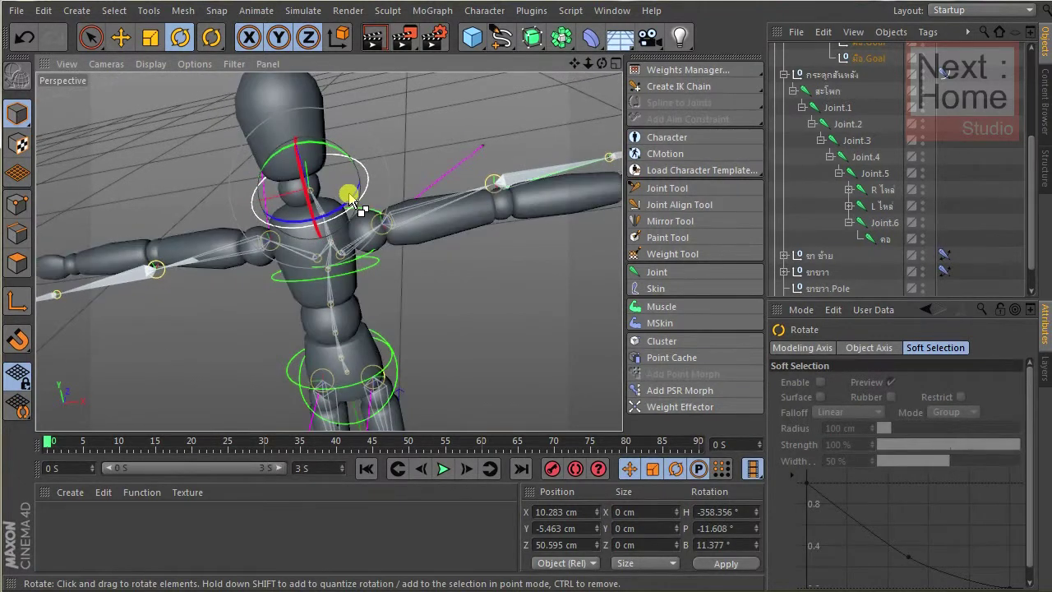
drag(351, 198, 347, 212)
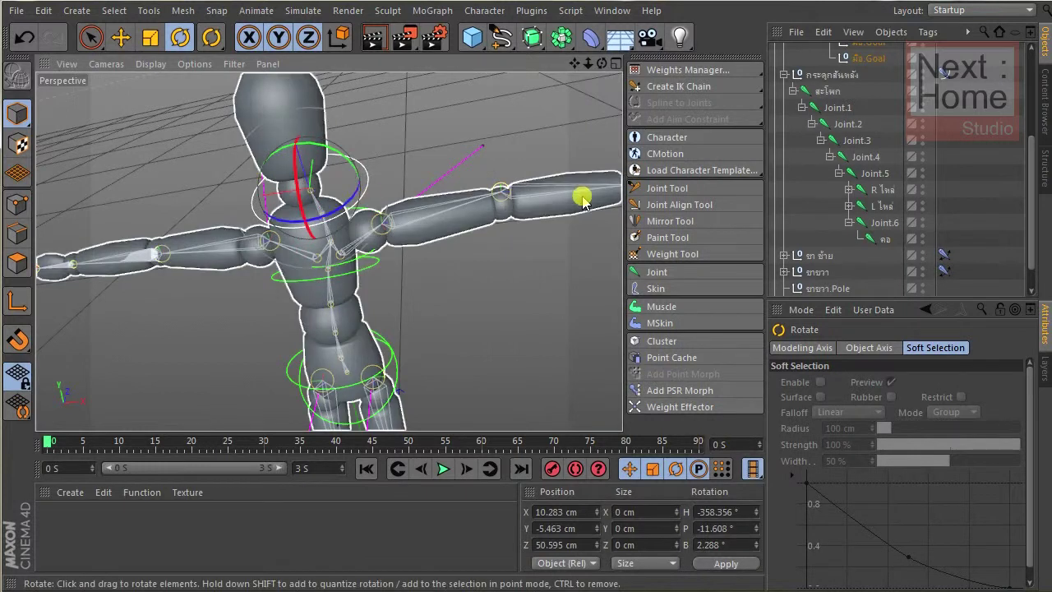
View the rig from a new angle, try the head control, then reselect Null.3 for moving.
scroll(492, 201, down, 3)
mouse_move(486, 181)
alt+mouse_down()
mouse_move(428, 219)
mouse_move(493, 144)
mouse_move(463, 172)
mouse_move(441, 150)
mouse_move(462, 134)
mouse_move(484, 196)
mouse_move(520, 171)
mouse_move(502, 206)
mouse_move(522, 197)
mouse_move(523, 206)
alt+mouse_up()
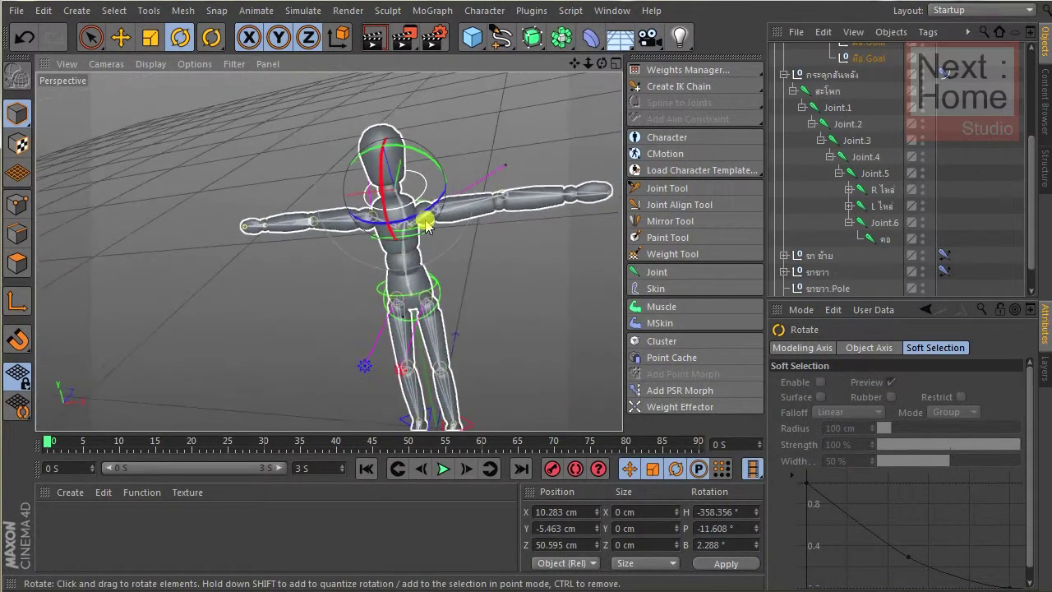
click(439, 144)
key(e)
click(501, 187)
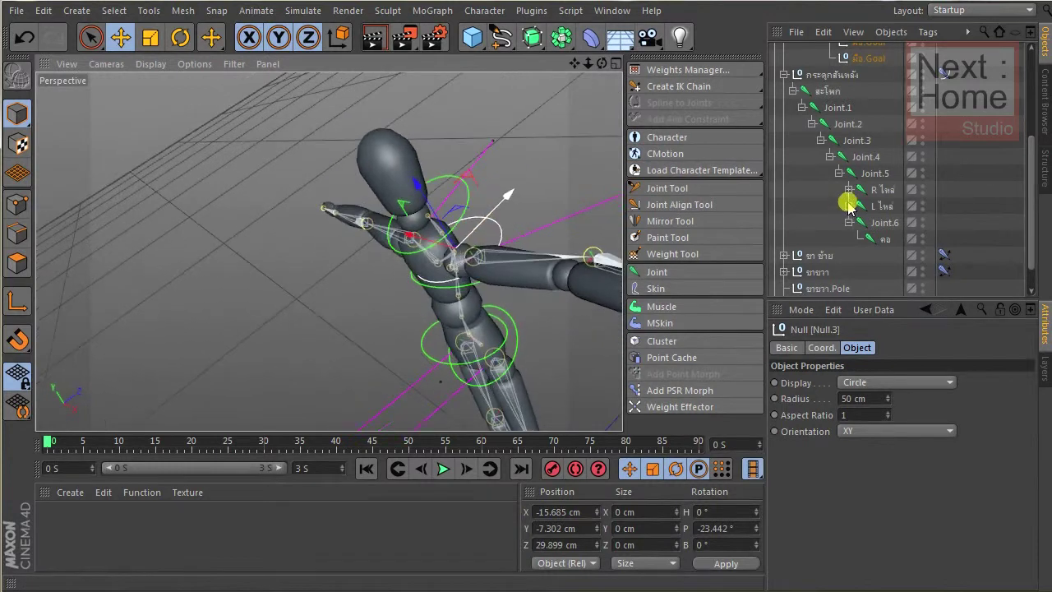
Reparent both มือ.Goal hand goals directly under Null.3.
scroll(855, 99, up, 4)
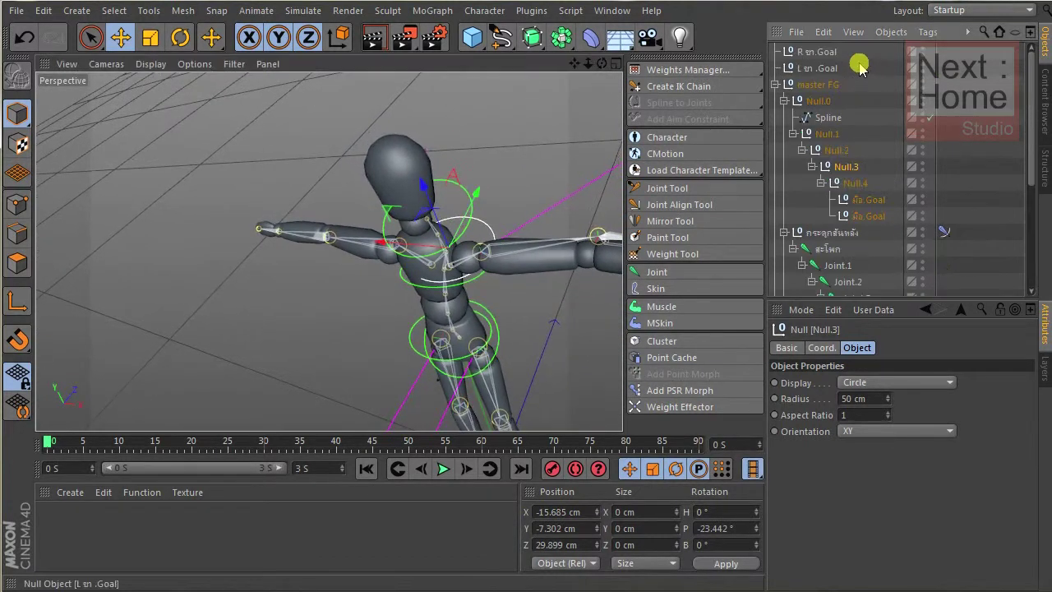
click(847, 200)
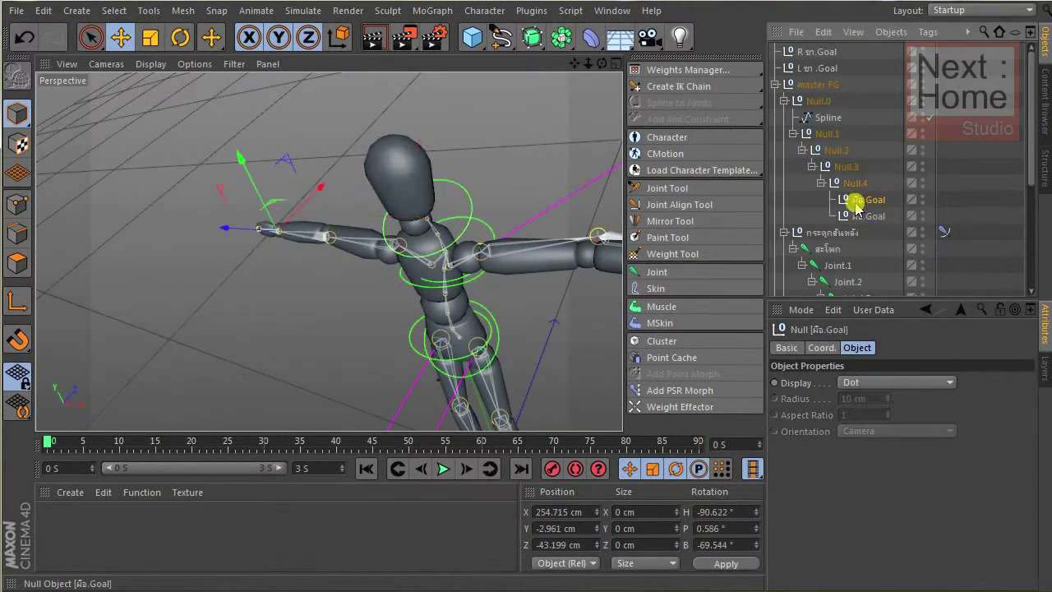
ctrl+click(855, 215)
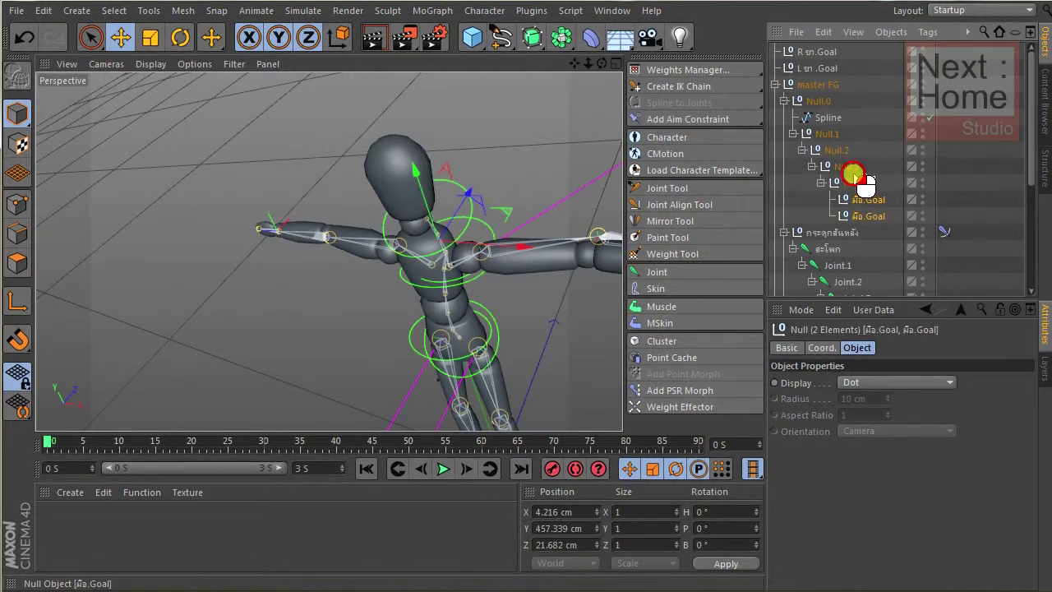
drag(845, 168, 846, 186)
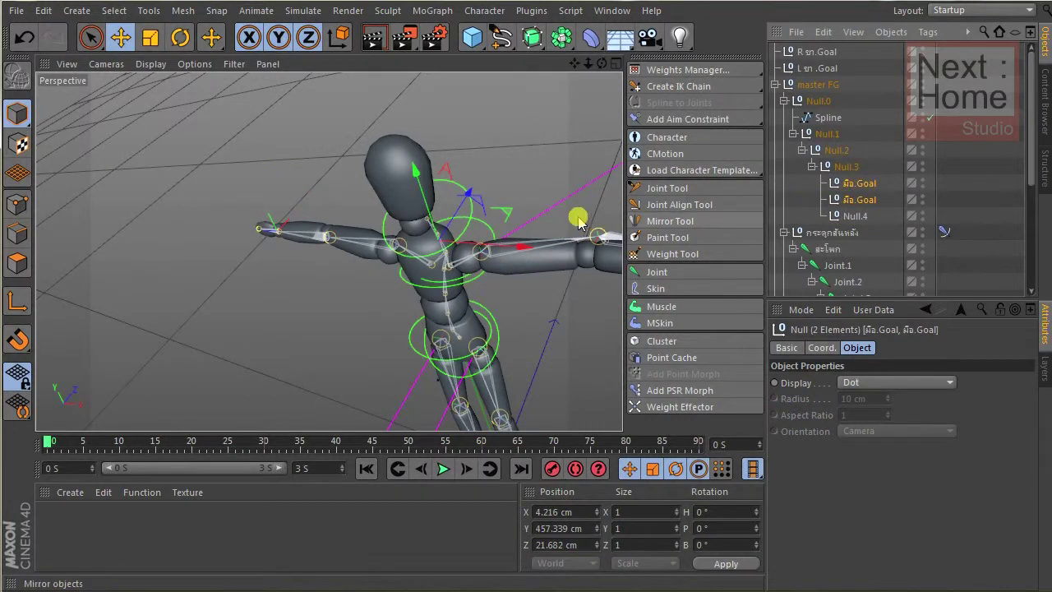
Move Null.3 to about X 2.11 cm and bank it roughly -23° to test the arms.
click(471, 239)
mouse_move(471, 238)
mouse_down()
mouse_move(373, 243)
mouse_move(458, 253)
mouse_move(496, 182)
mouse_move(394, 176)
mouse_move(378, 205)
mouse_up()
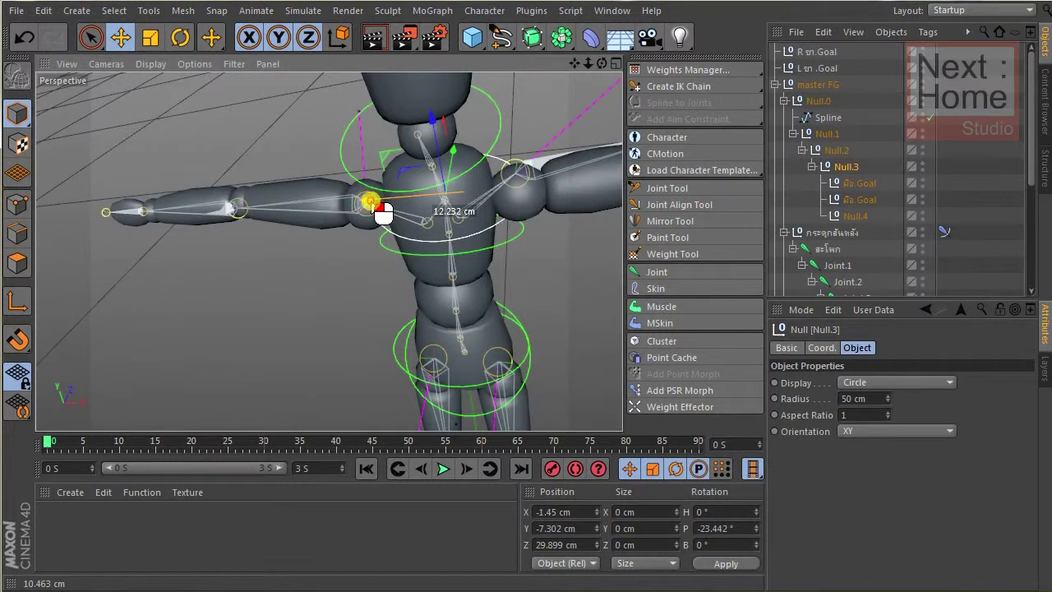
drag(383, 212, 341, 190)
key(r)
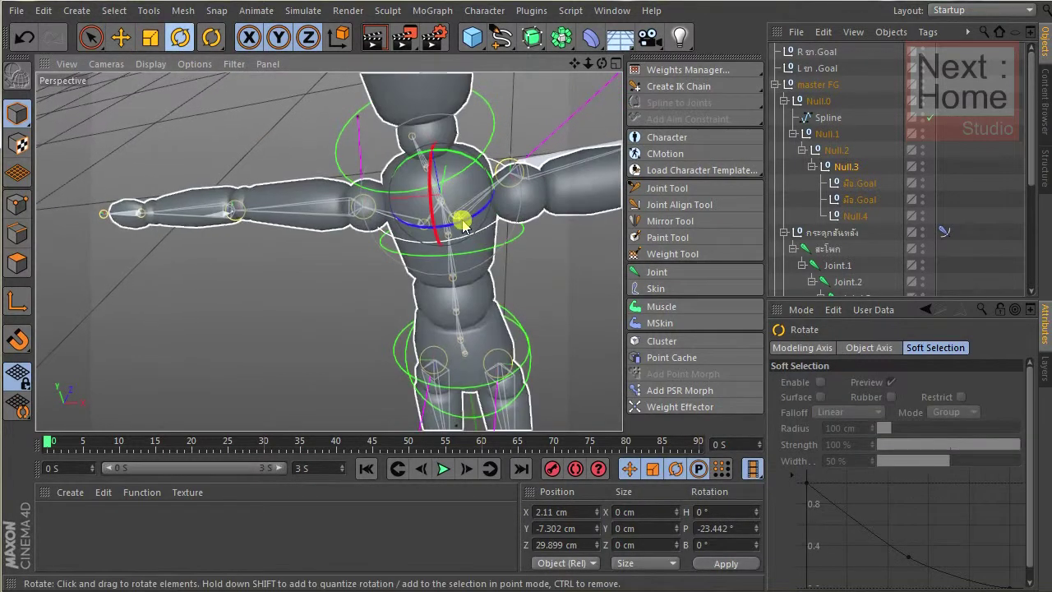
mouse_move(465, 228)
mouse_down()
mouse_move(484, 226)
mouse_move(431, 243)
mouse_move(450, 236)
mouse_up()
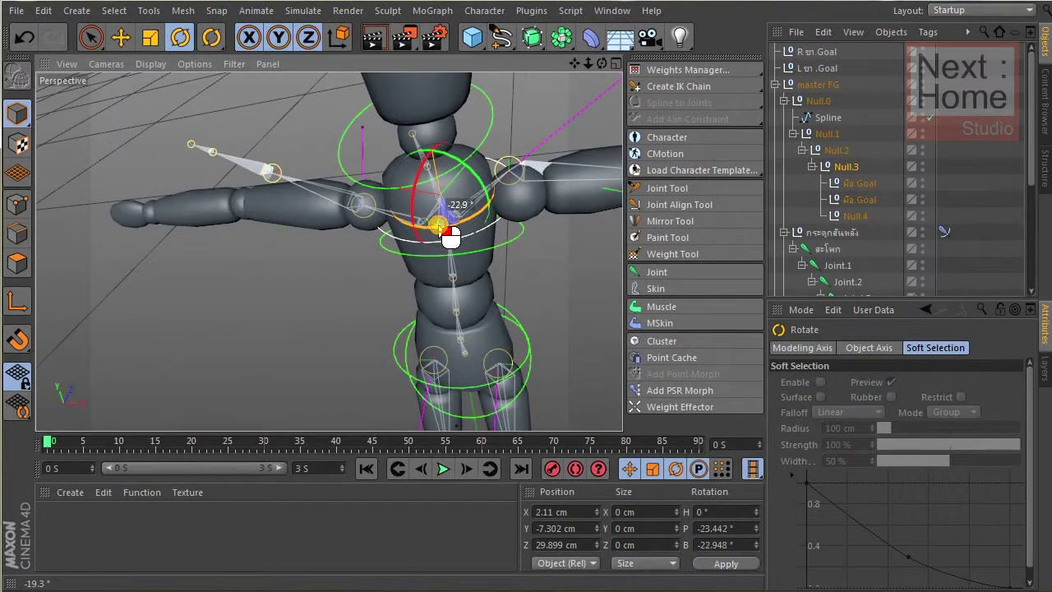
click(857, 200)
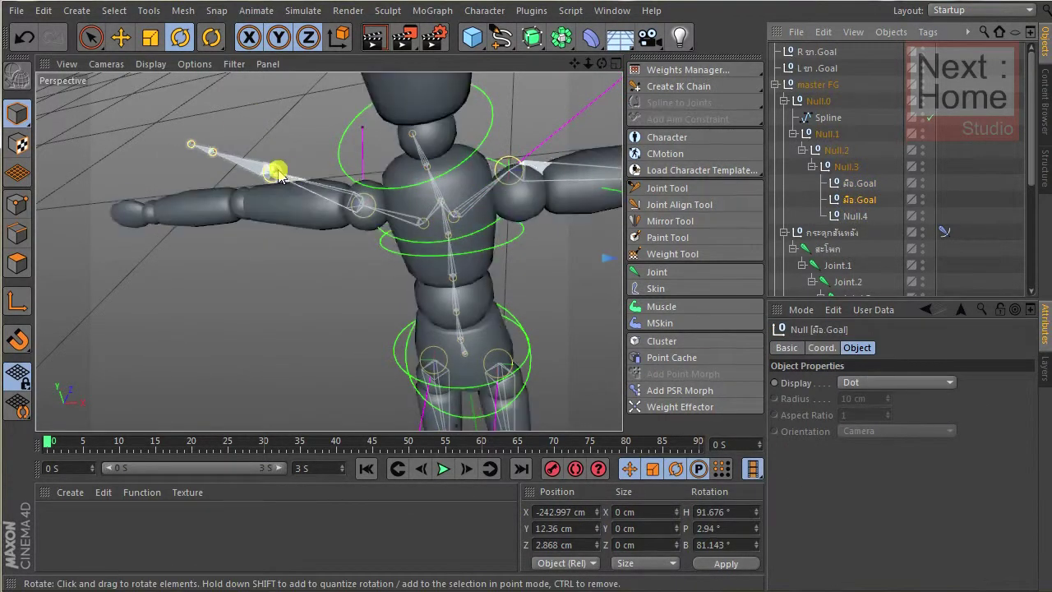
alt+drag(279, 177, 67, 135)
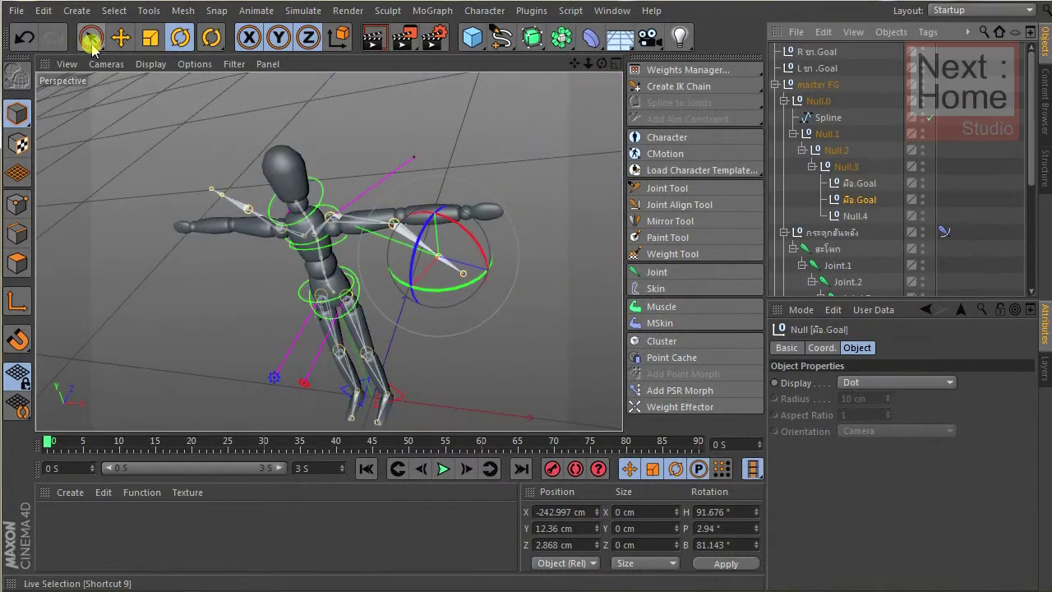
Raise one hand goal and reposition the other up and to the left.
click(117, 36)
drag(400, 294, 458, 247)
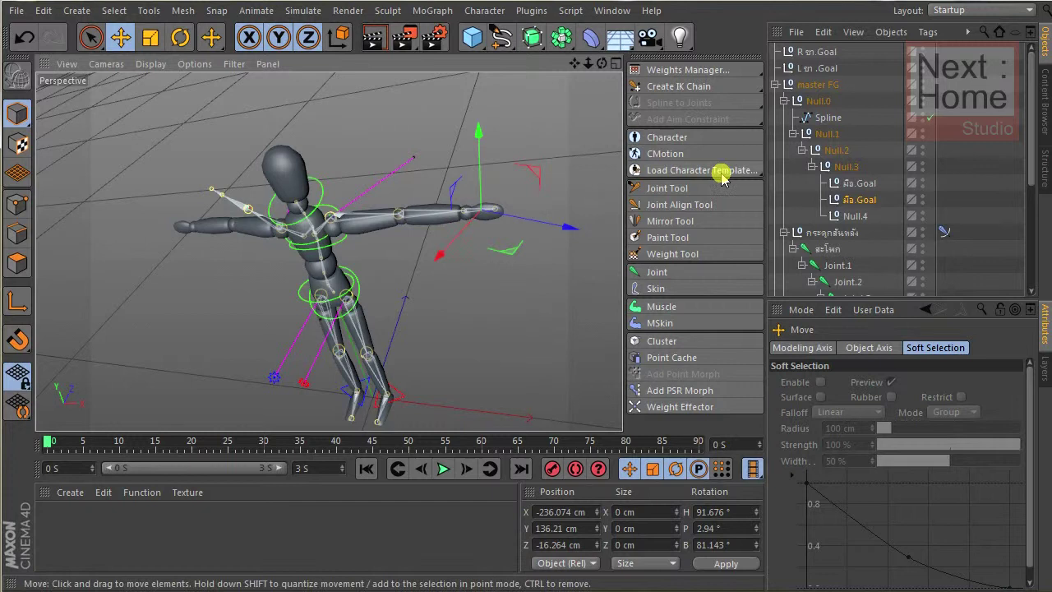
click(858, 185)
mouse_move(247, 177)
mouse_down()
mouse_move(222, 203)
mouse_move(105, 205)
mouse_move(144, 222)
mouse_up()
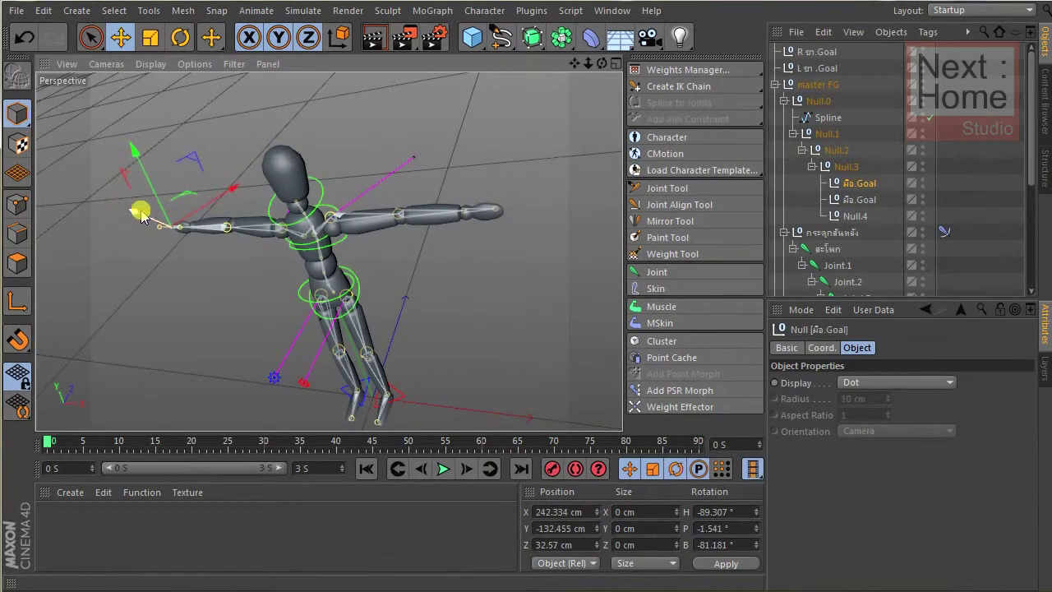
drag(206, 200, 230, 181)
Frame the torso and rotate the chest control Null.3.
scroll(322, 225, up, 3)
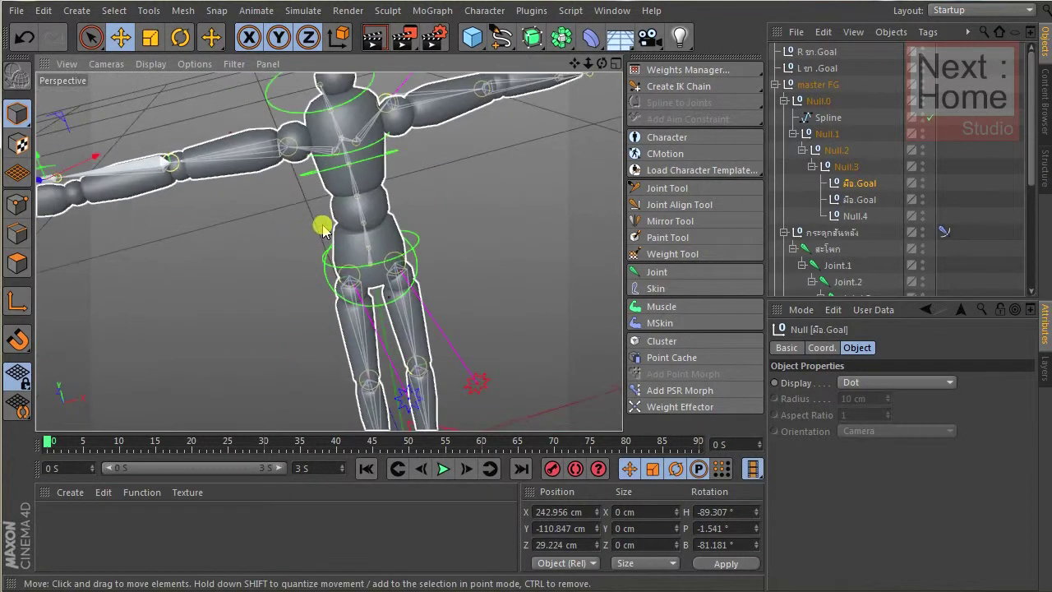
scroll(349, 205, up, 2)
alt+drag(350, 205, 375, 237)
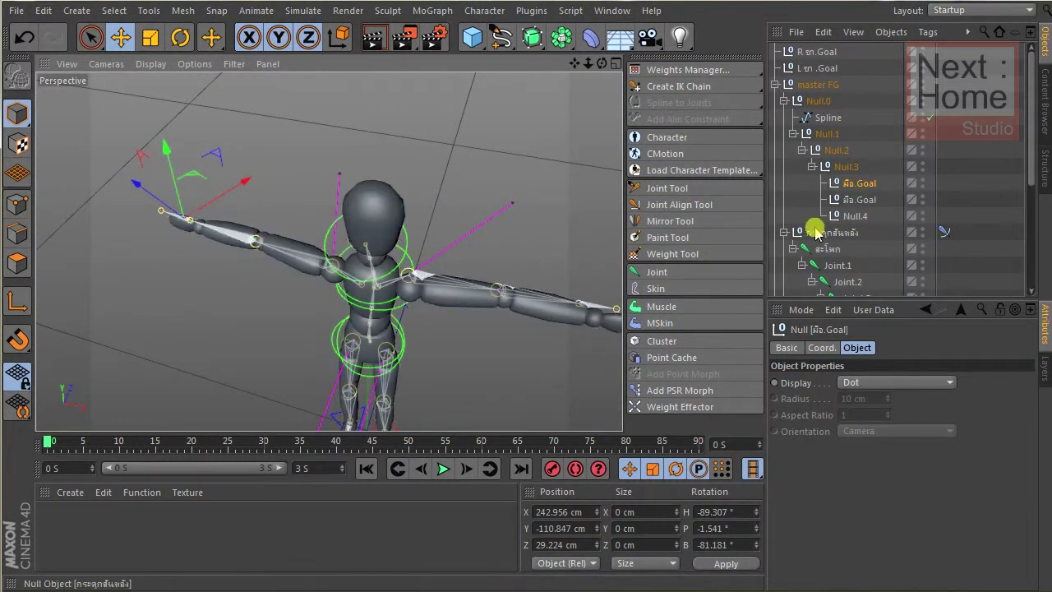
mouse_move(418, 249)
alt+mouse_down()
mouse_move(373, 161)
mouse_move(371, 169)
mouse_move(254, 99)
alt+mouse_up()
click(375, 156)
click(183, 47)
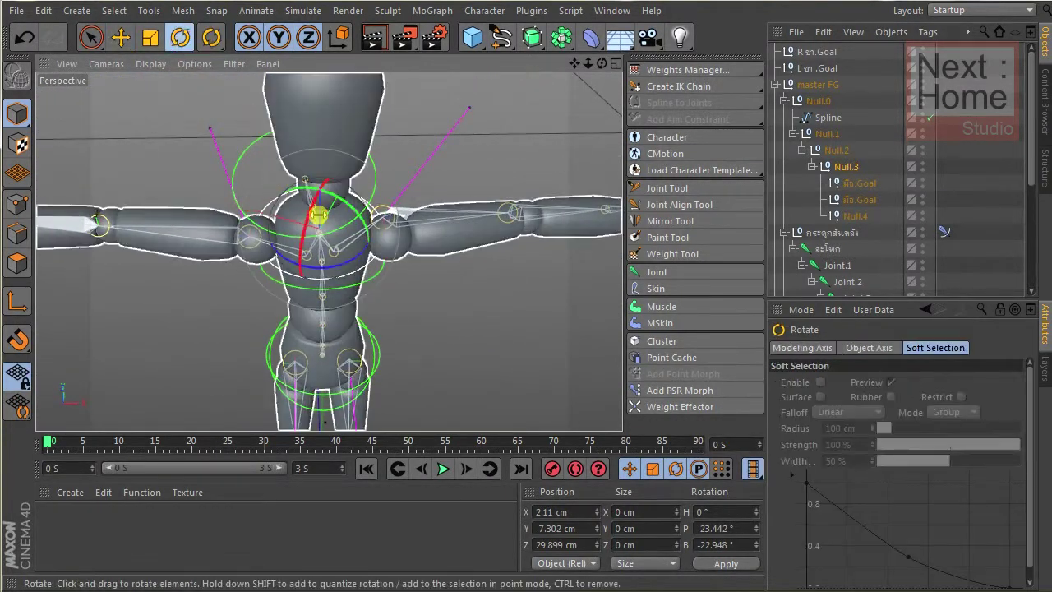
mouse_move(305, 210)
mouse_down()
mouse_move(335, 280)
mouse_move(325, 267)
mouse_move(340, 275)
mouse_move(294, 271)
mouse_move(293, 247)
mouse_move(312, 242)
mouse_up()
Move both hand goals again to re-extend the arms, one to 243.712, -97.456, -3.509 cm.
click(846, 202)
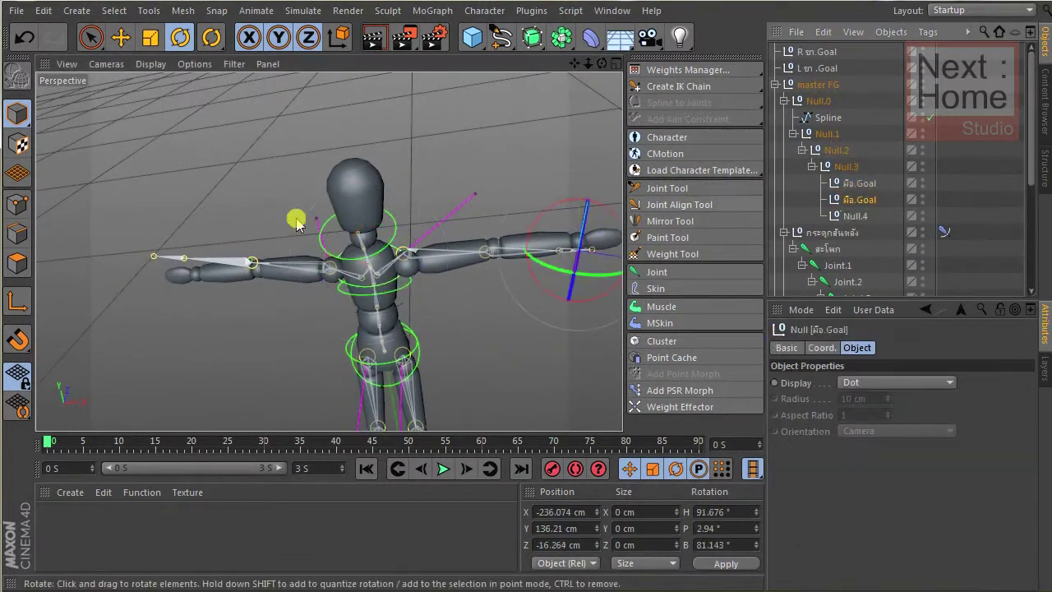
click(846, 183)
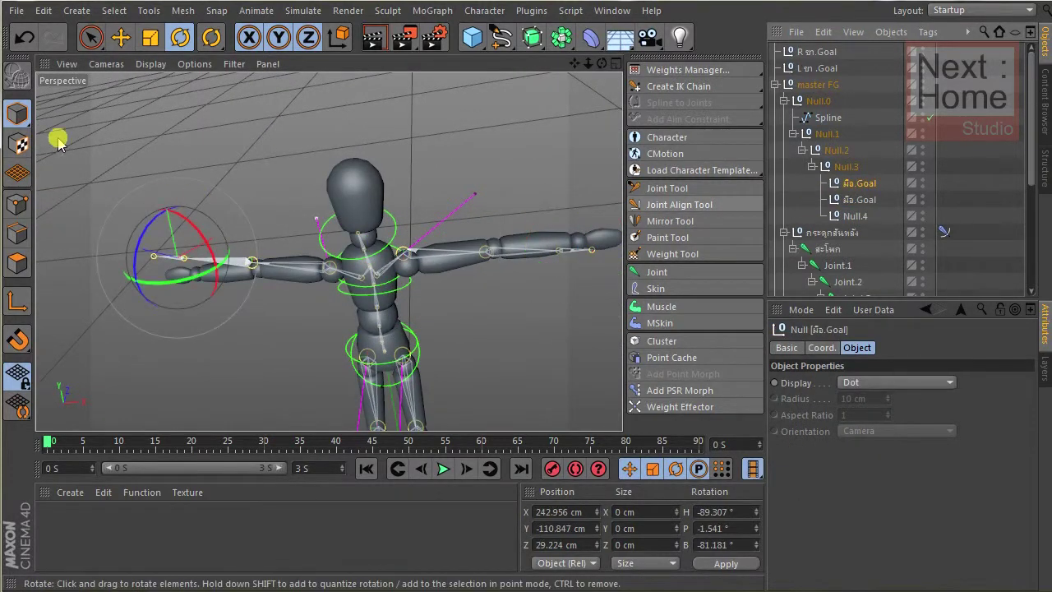
click(92, 37)
drag(158, 192, 235, 263)
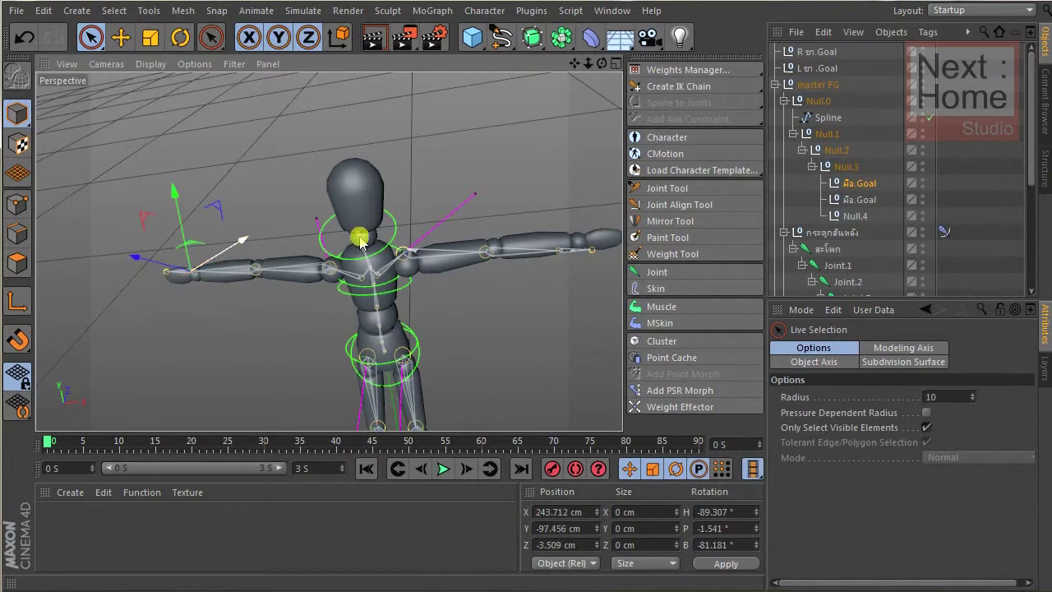
alt+drag(360, 238, 500, 275)
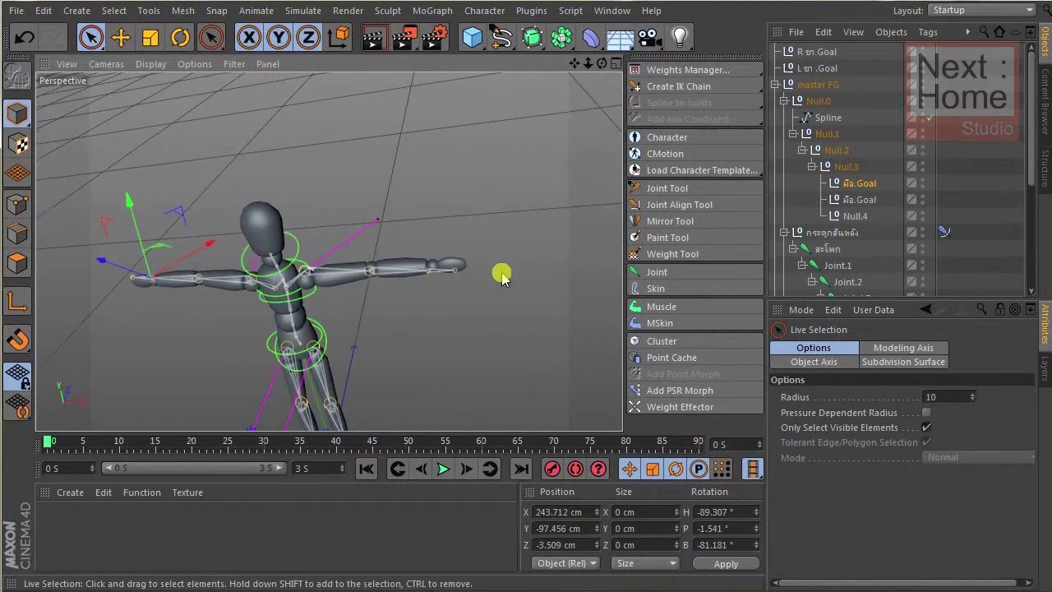
click(849, 204)
mouse_move(422, 301)
mouse_down()
mouse_move(444, 306)
mouse_move(340, 186)
mouse_move(315, 227)
mouse_up()
scroll(315, 206, up, 5)
scroll(315, 208, down, 5)
Undo repeatedly back to the T-pose with both hand goals under Null.4.
click(315, 227)
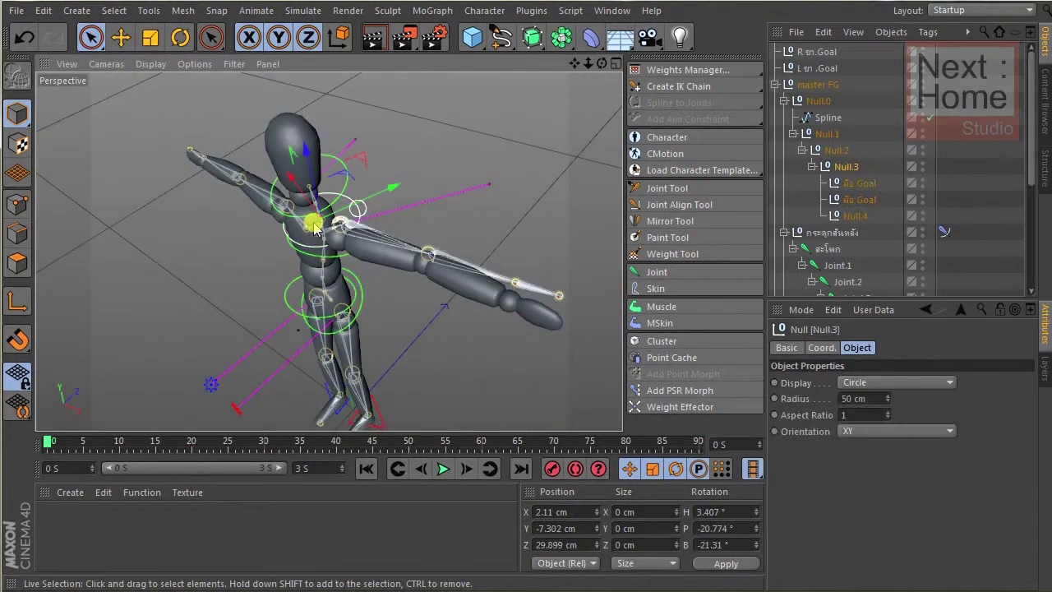
click(23, 45)
click(23, 46)
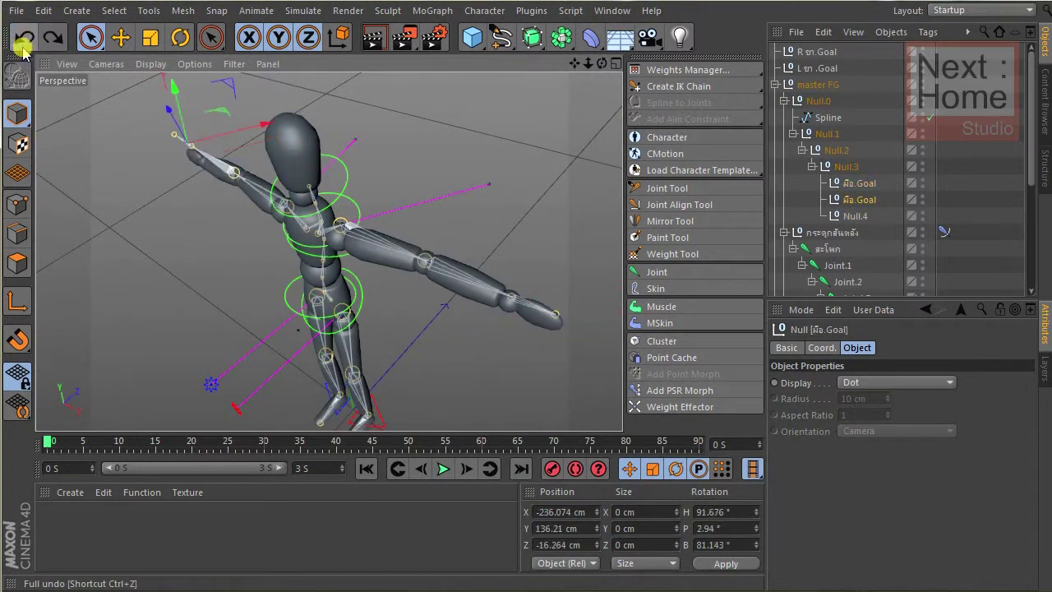
click(23, 45)
click(23, 45)
click(23, 45)
click(23, 45)
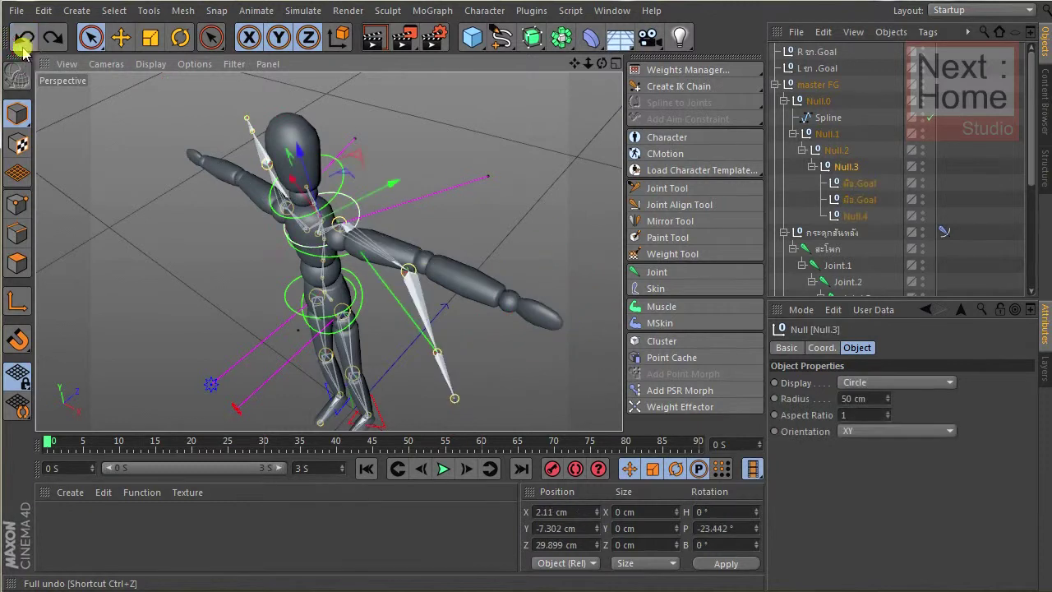
click(23, 45)
click(23, 45)
click(23, 45)
click(23, 45)
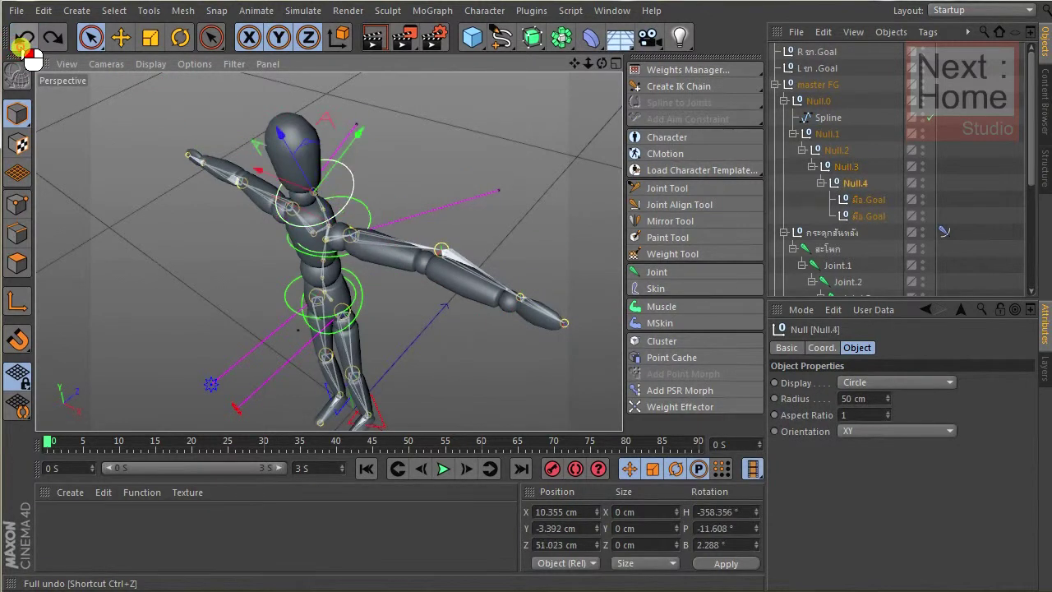
click(23, 45)
click(23, 45)
click(21, 44)
click(19, 42)
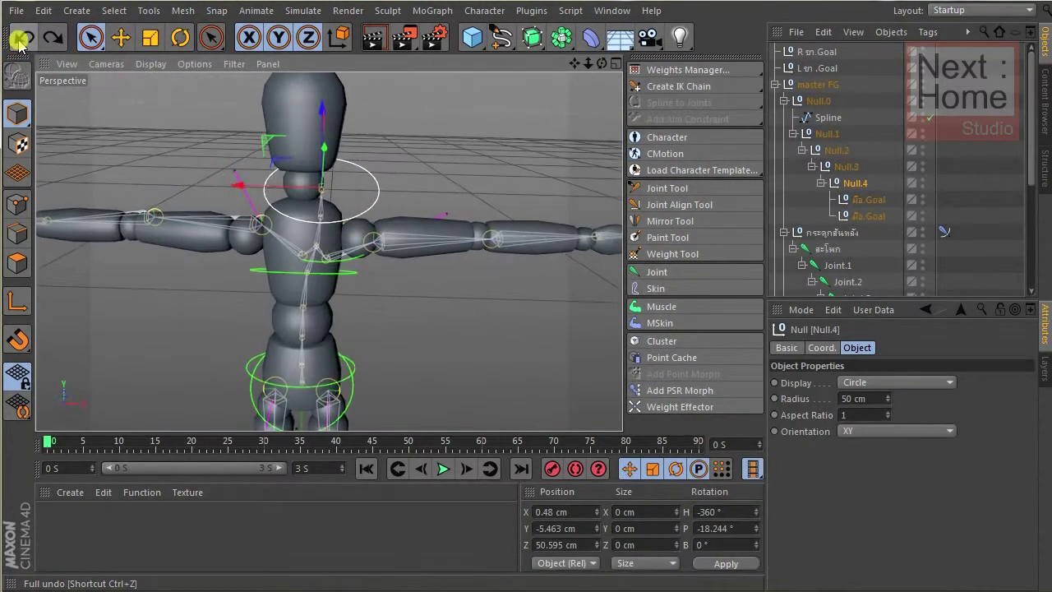
click(19, 45)
click(19, 46)
click(20, 45)
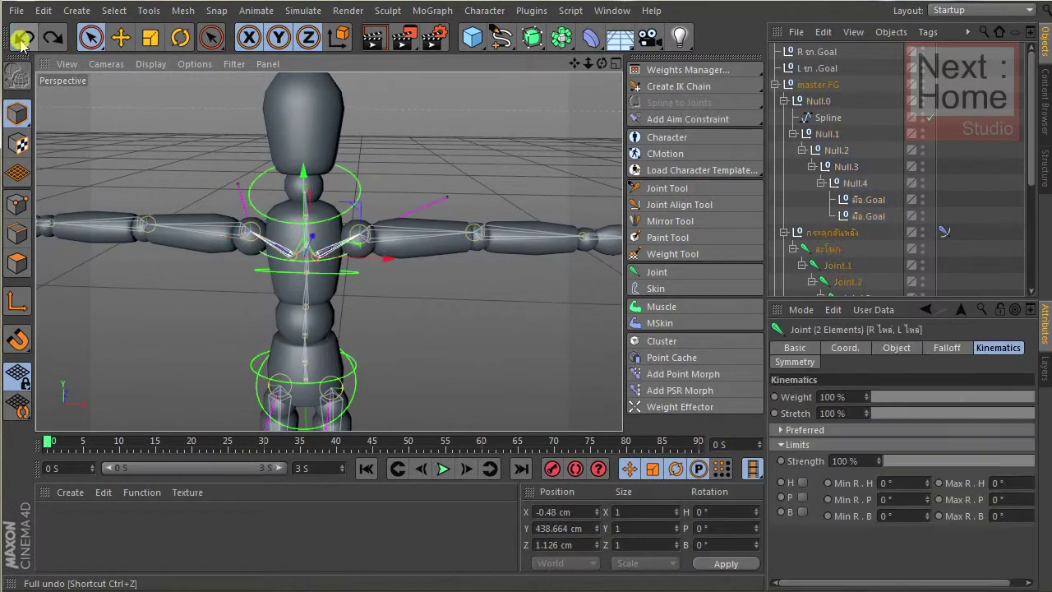
click(20, 45)
click(20, 45)
Redo two steps, restore the frontal view, and select the first มือ.Goal.
key(ctrl+y)
key(ctrl+y)
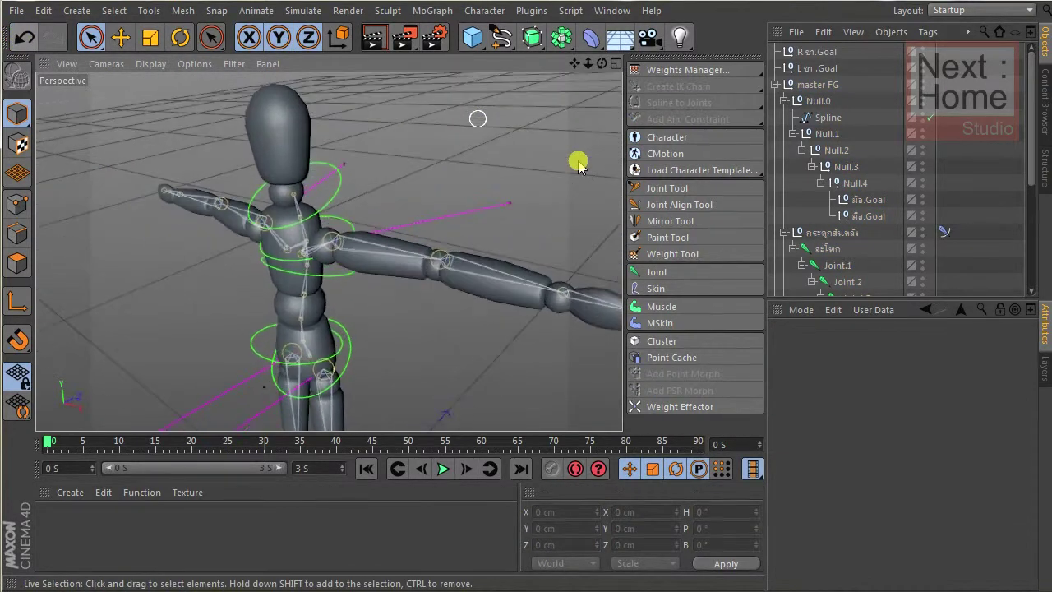
key(ctrl+y)
key(ctrl+y)
key(ctrl+shift+z)
key(ctrl+shift+z)
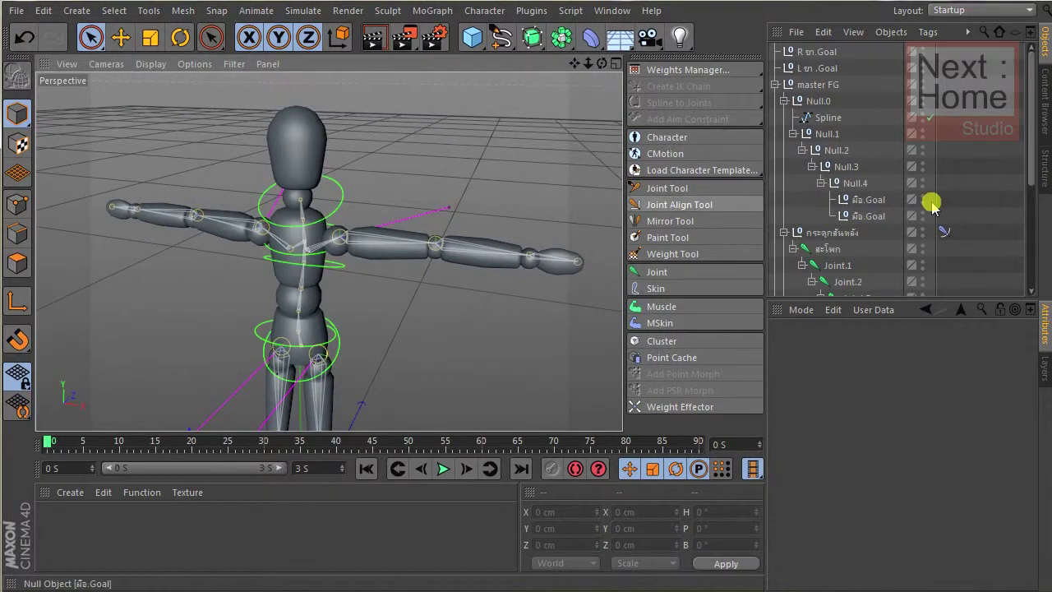
click(872, 200)
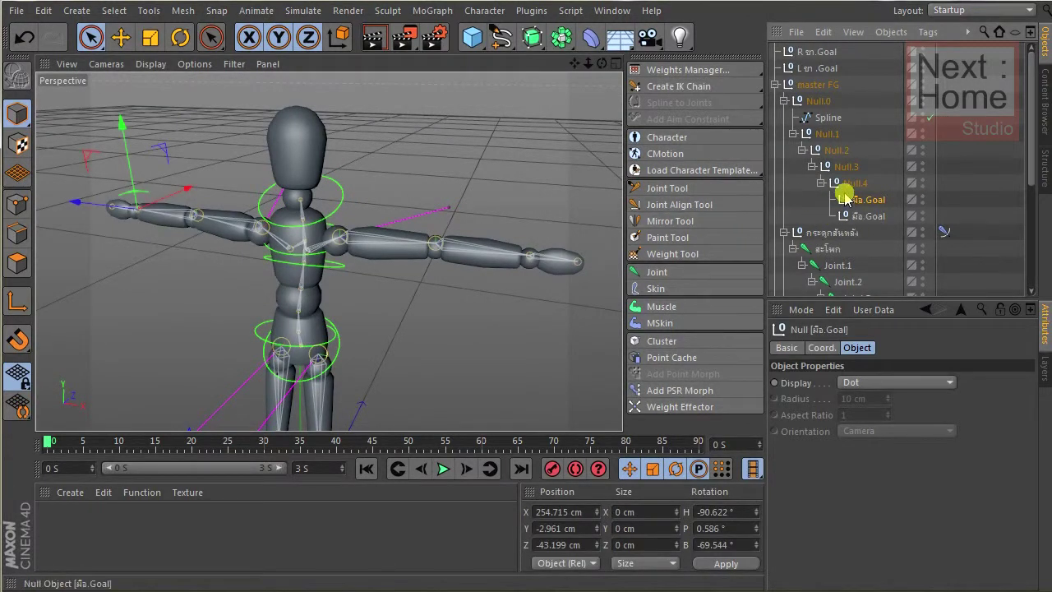
Select both มือ.Goal hand goals and place them directly under Null.3 beside Null.4.
click(846, 184)
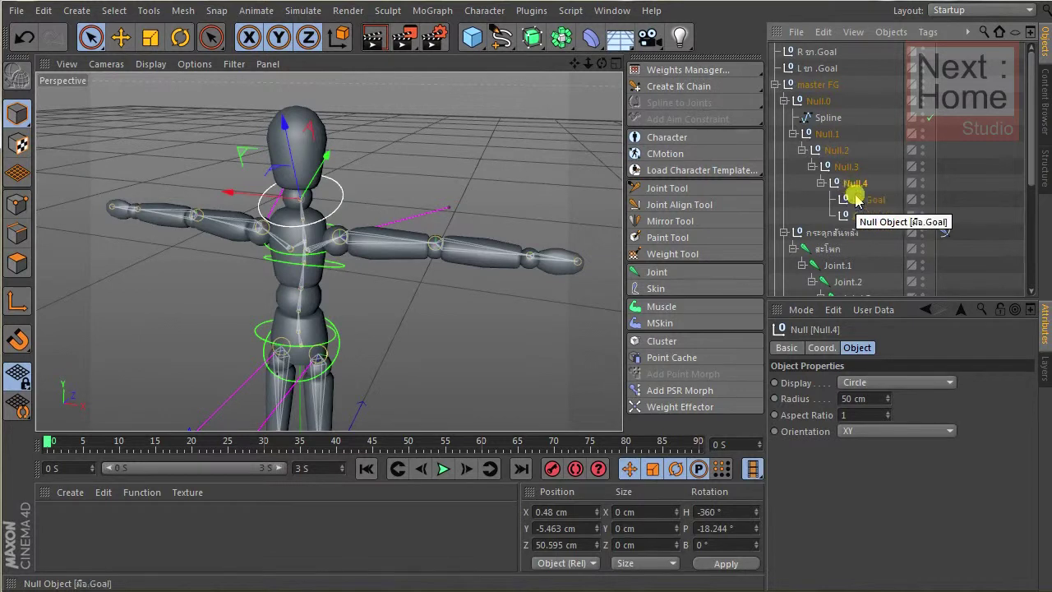
click(844, 168)
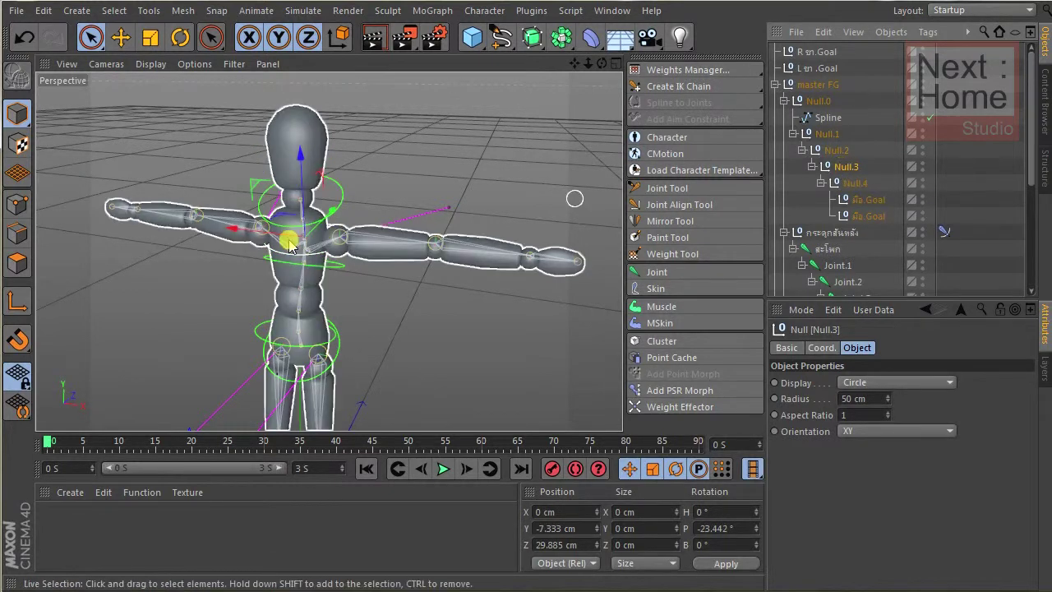
click(869, 216)
ctrl+click(861, 201)
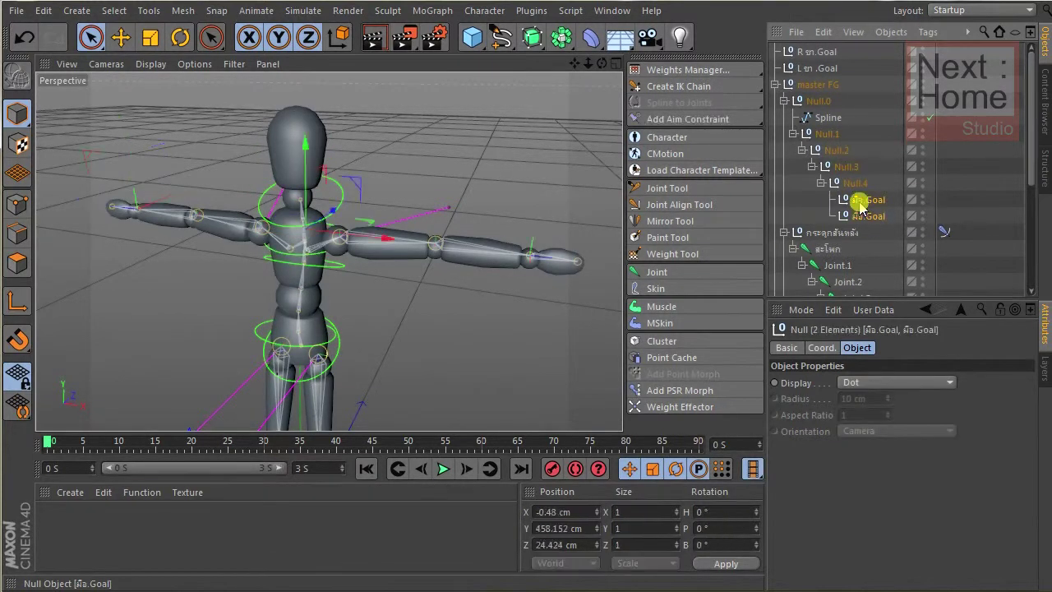
click(485, 179)
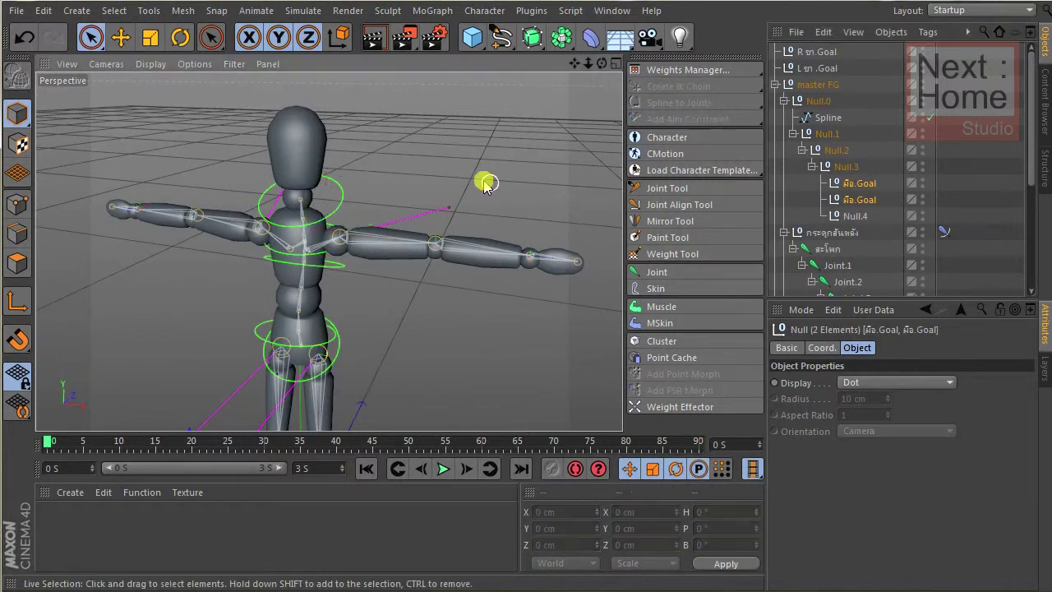
Orbit around the legs and whole figure to check the T-pose.
alt+drag(359, 223, 734, 249)
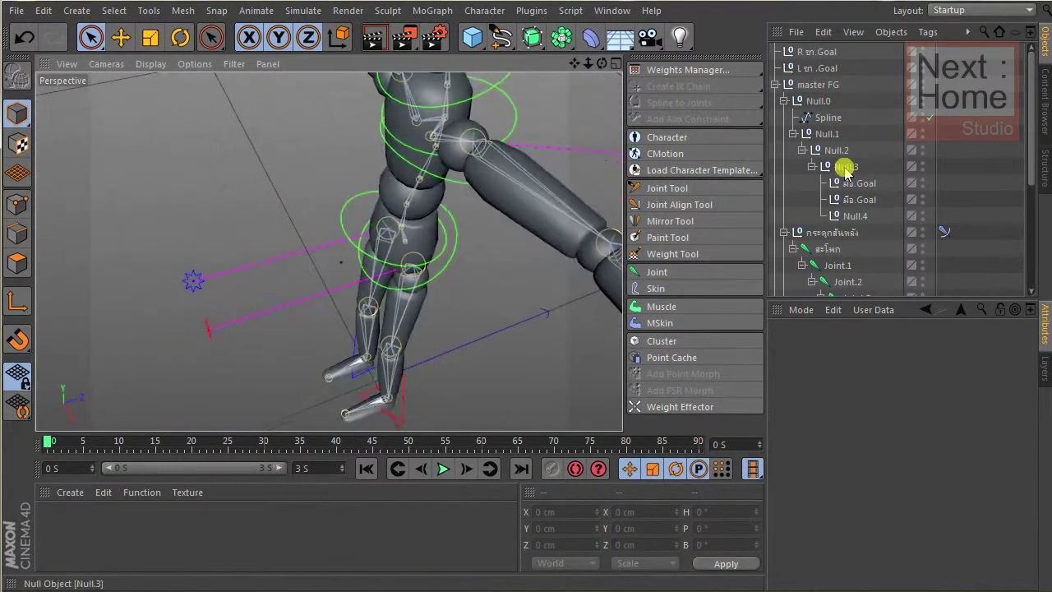
mouse_move(606, 149)
alt+mouse_down()
mouse_move(431, 110)
mouse_move(483, 124)
mouse_move(463, 159)
mouse_move(423, 156)
alt+mouse_up()
click(420, 92)
click(482, 123)
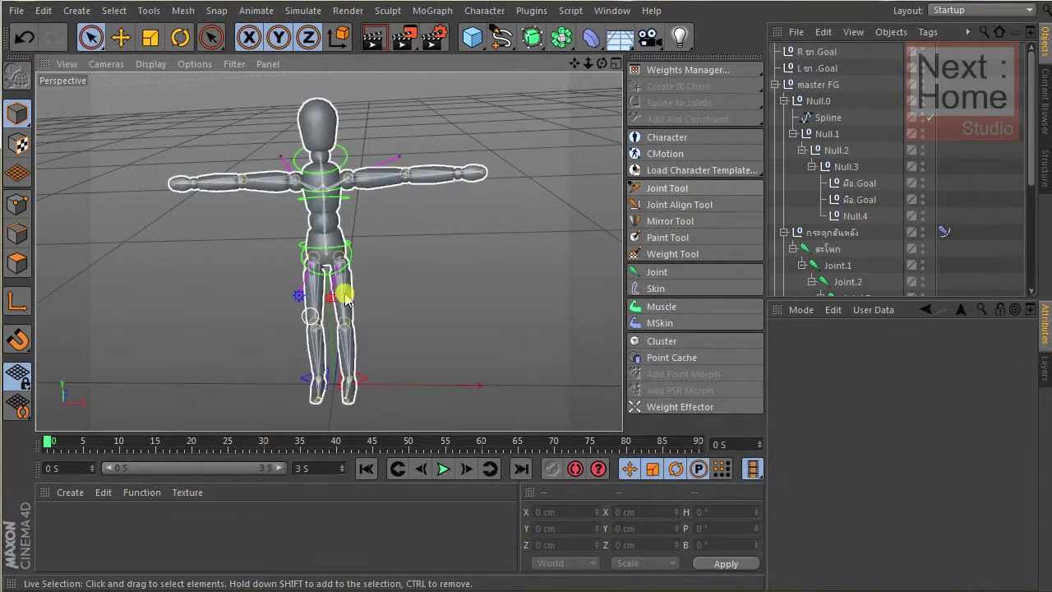
alt+drag(357, 227, 360, 225)
Display the first มือ.Goal as a flat XY pentagon of 50 cm radius.
click(854, 183)
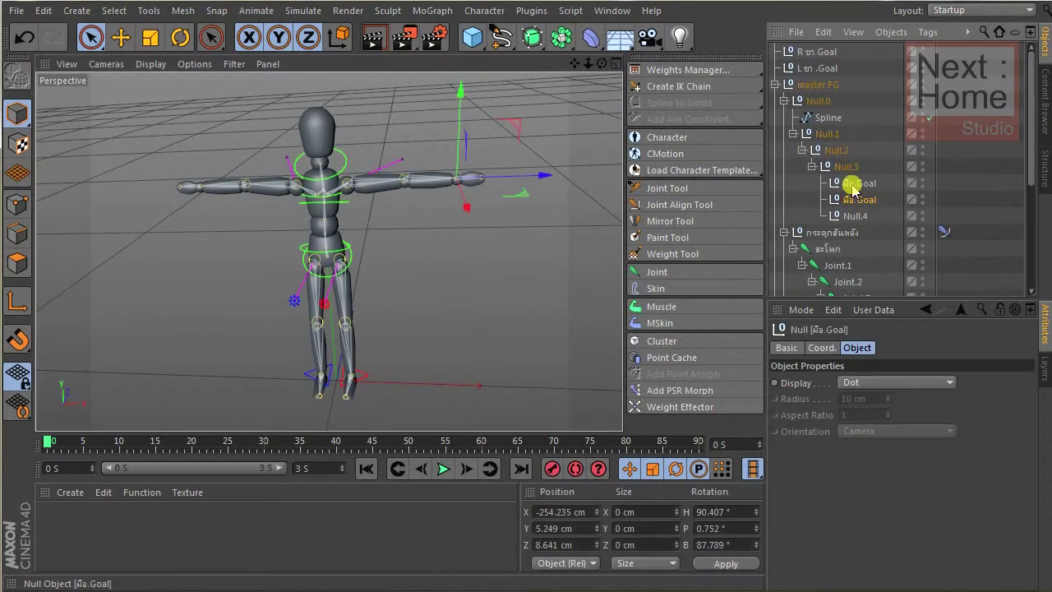
click(929, 383)
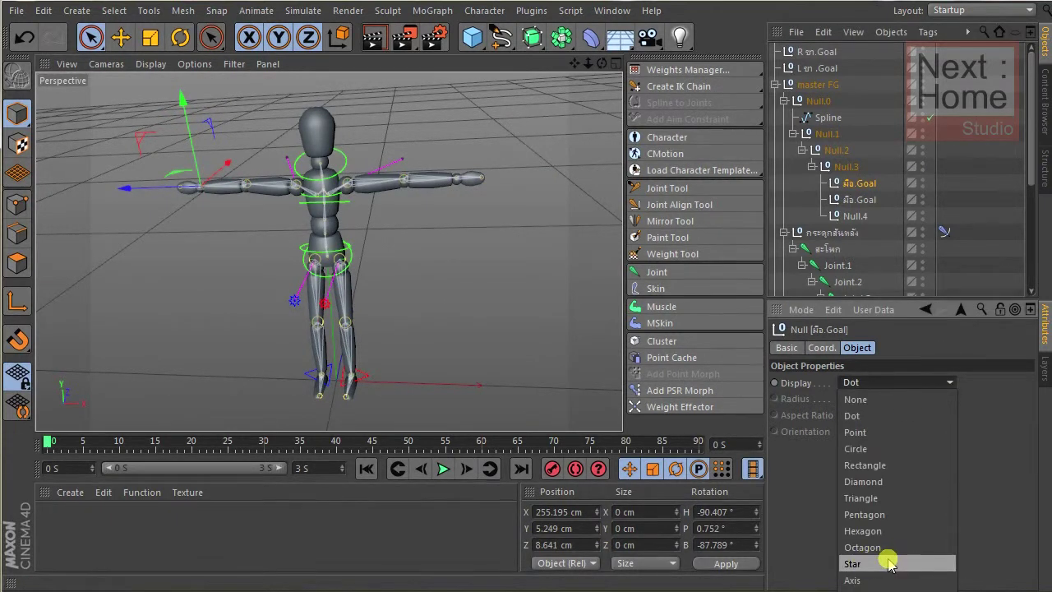
click(897, 518)
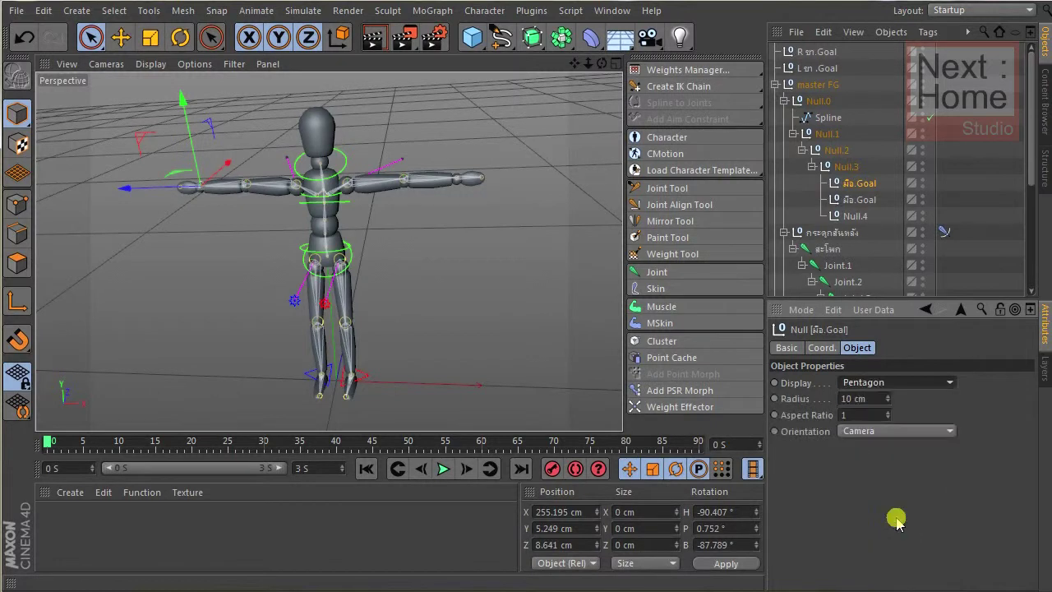
click(859, 398)
text(50)
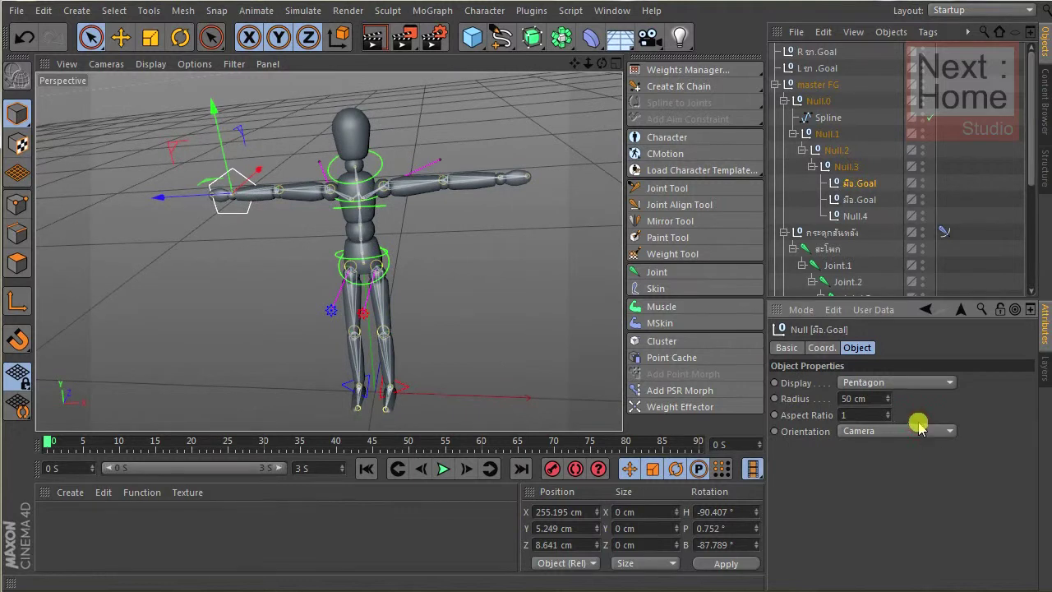
click(850, 465)
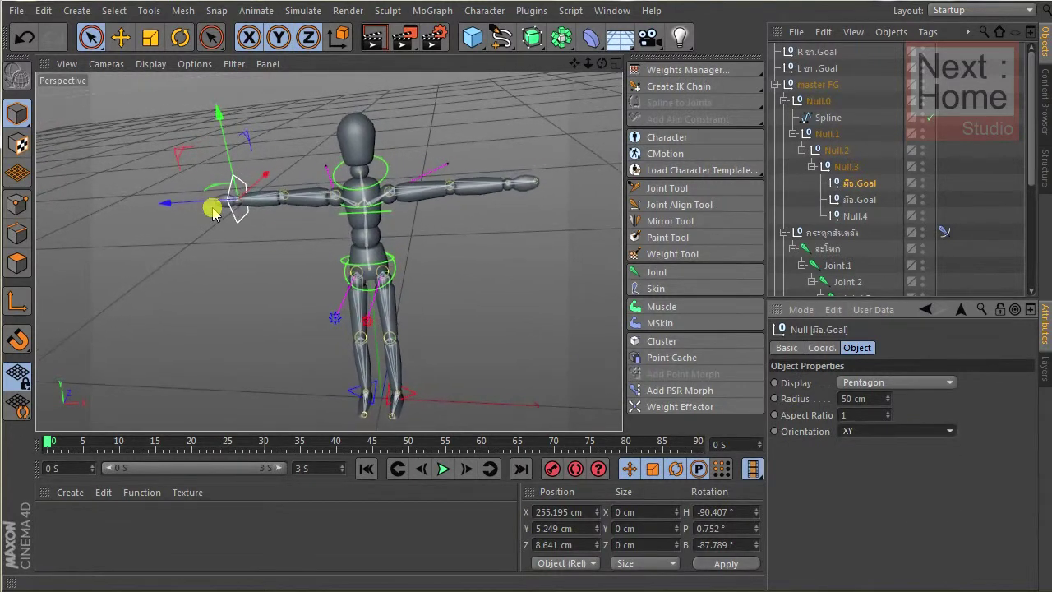
drag(186, 214, 157, 206)
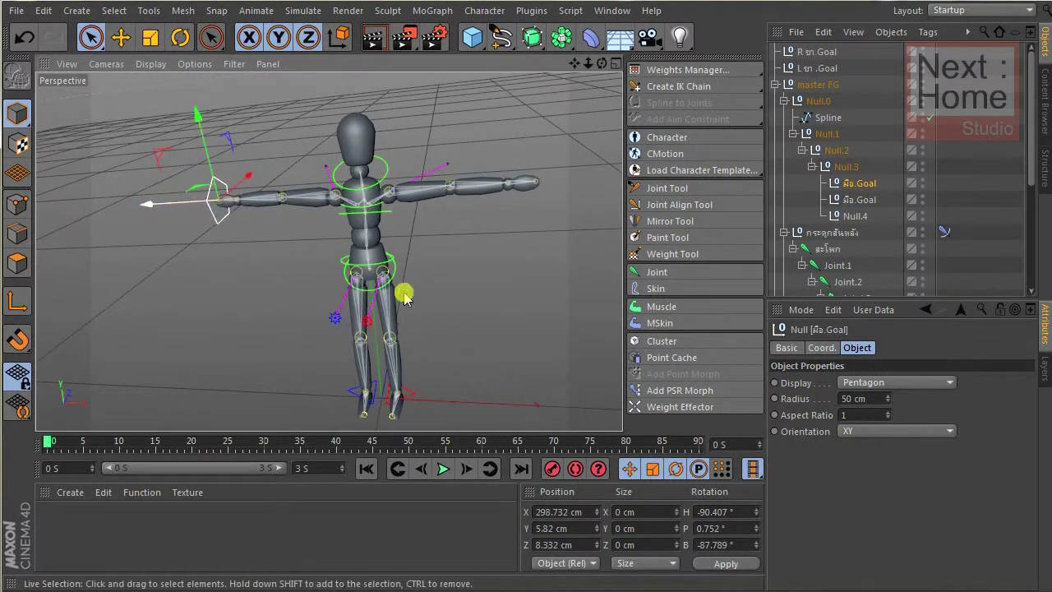
Give the second hand goal the same pentagon display, radius 50 cm, XY orientation.
click(860, 200)
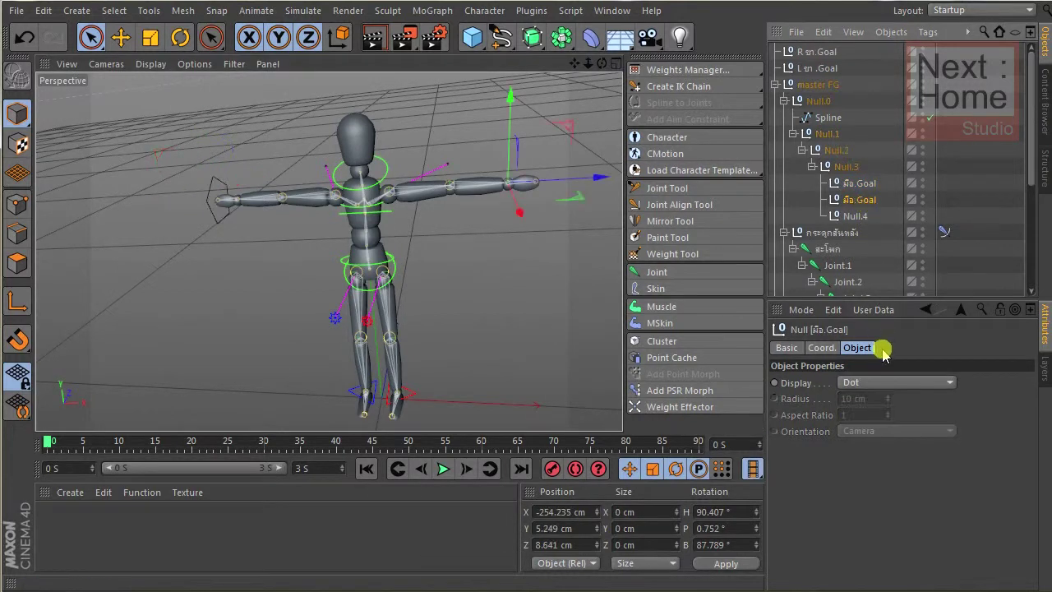
click(887, 383)
click(867, 513)
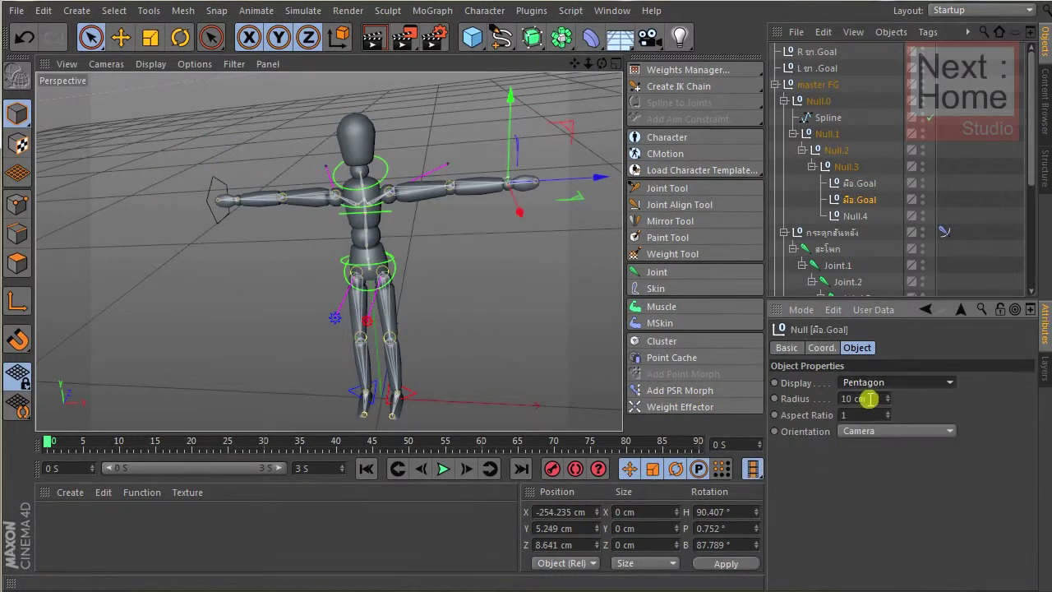
text(50)
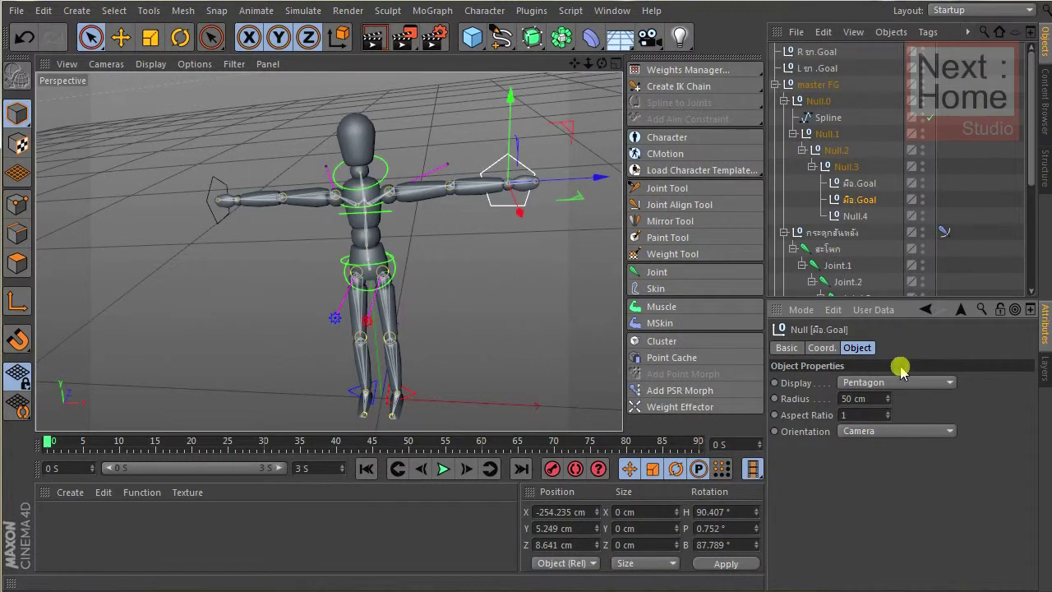
click(879, 430)
click(866, 464)
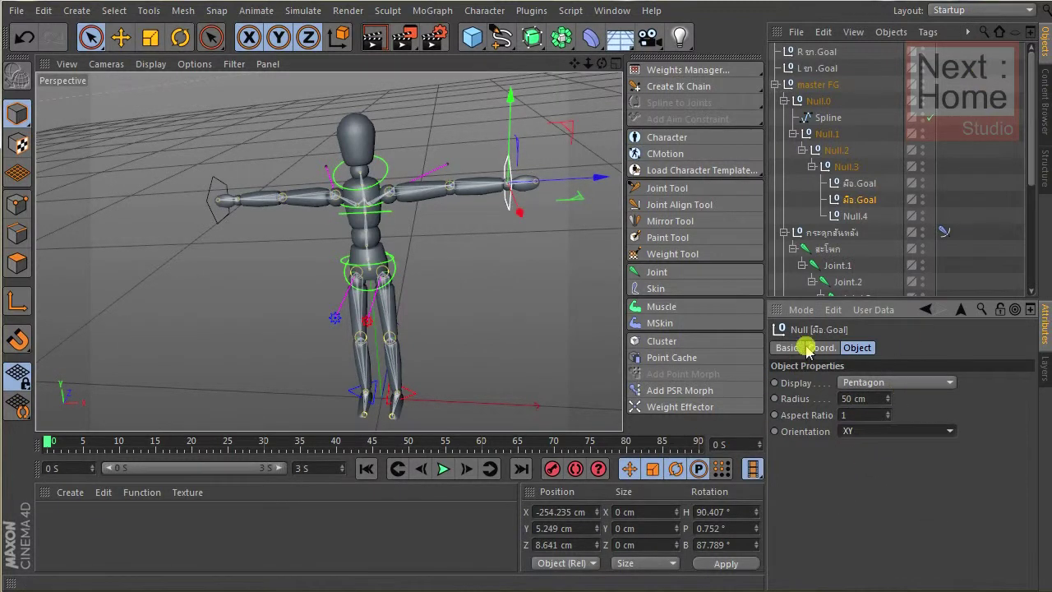
Review the goal's Basic display colour options, leaving Icon Color enabled and Use Color Off.
click(790, 348)
click(890, 445)
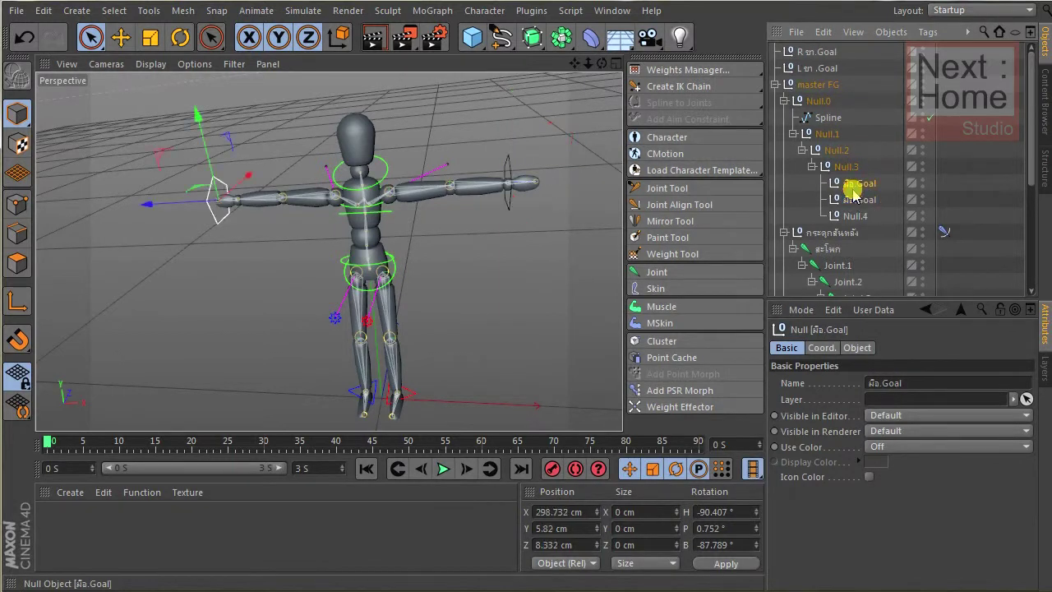
click(838, 348)
click(783, 348)
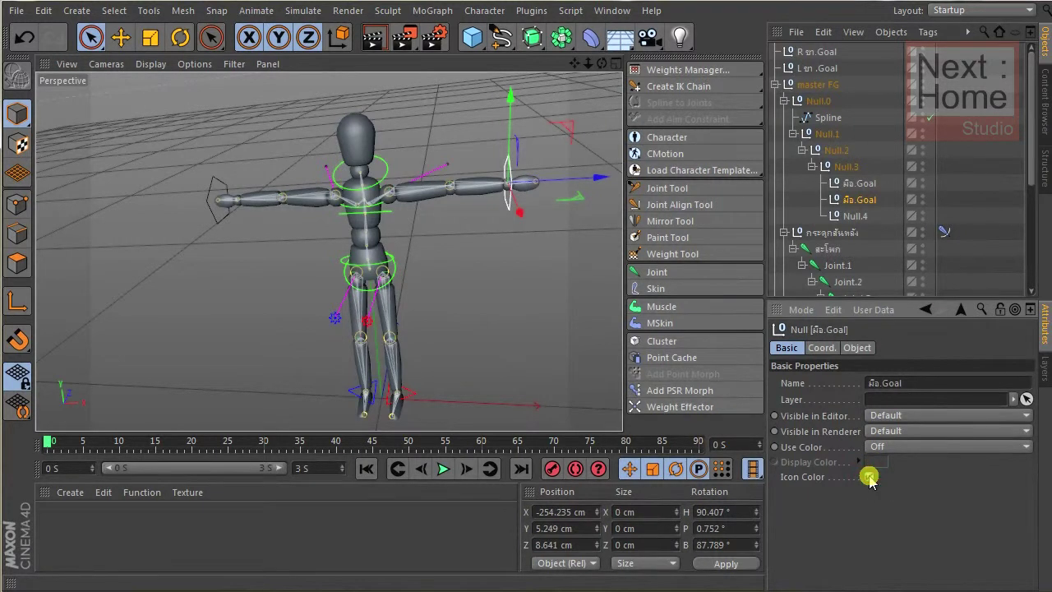
Turn on Use Color for one hand goal and set its display colour to red.
click(906, 446)
click(892, 490)
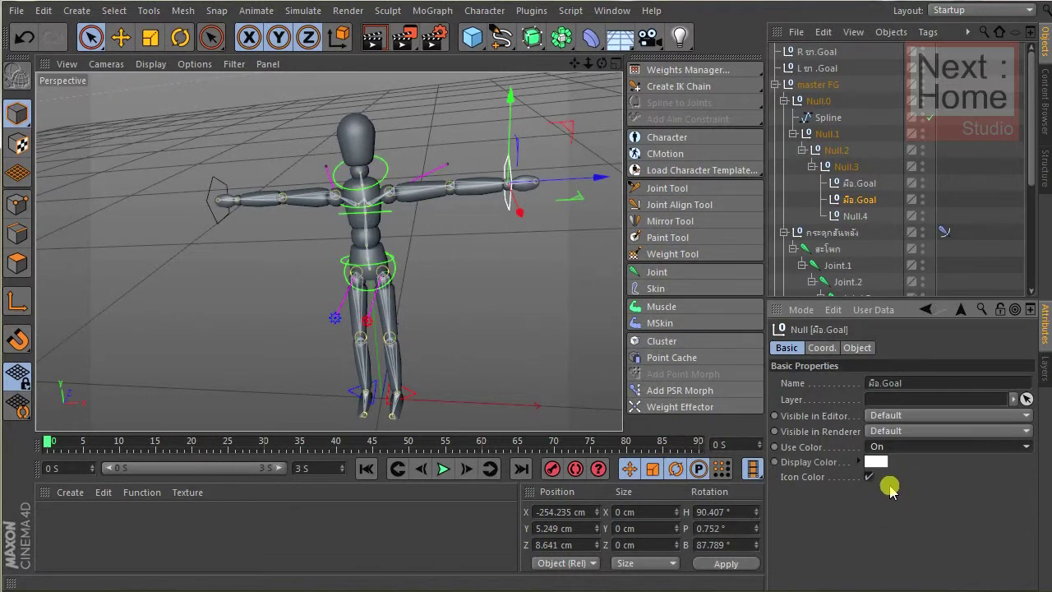
click(874, 466)
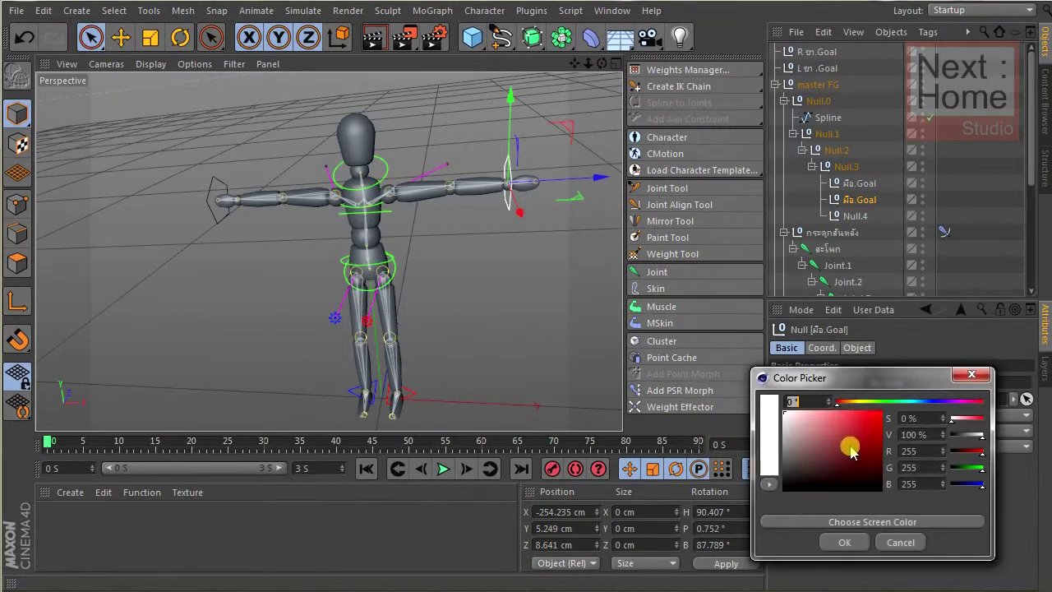
mouse_move(850, 446)
mouse_down()
mouse_move(873, 439)
mouse_move(893, 388)
mouse_up()
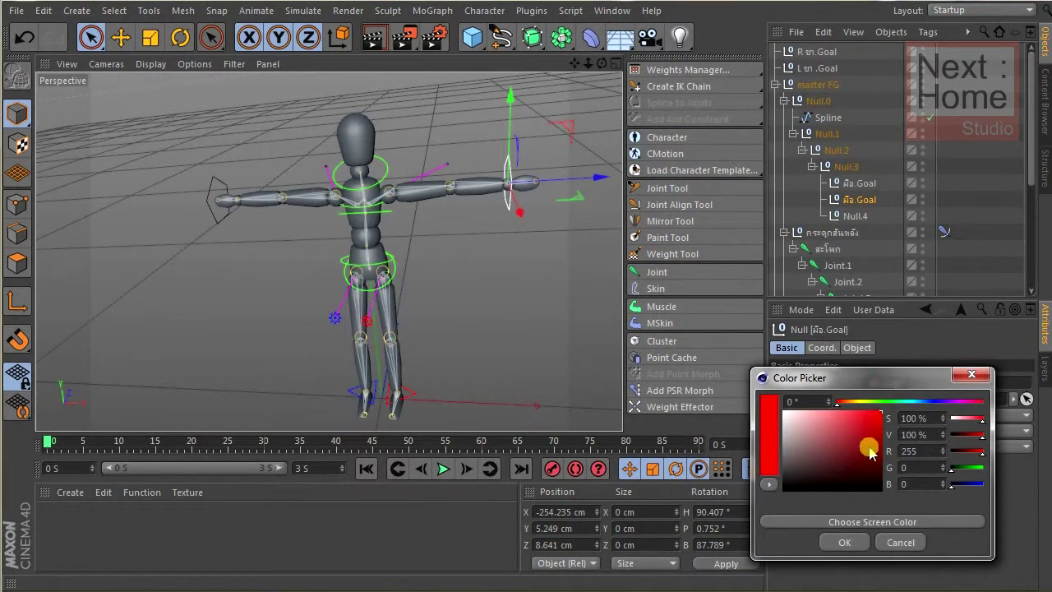
click(847, 545)
click(563, 239)
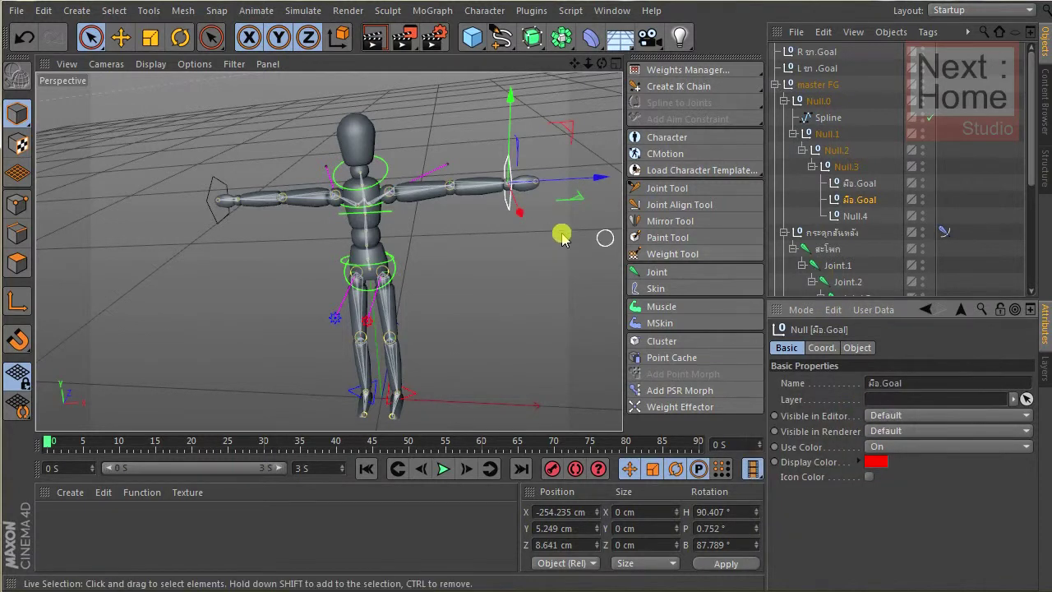
Give the other hand goal a blue display colour (0, 63, 255) and deselect.
click(210, 189)
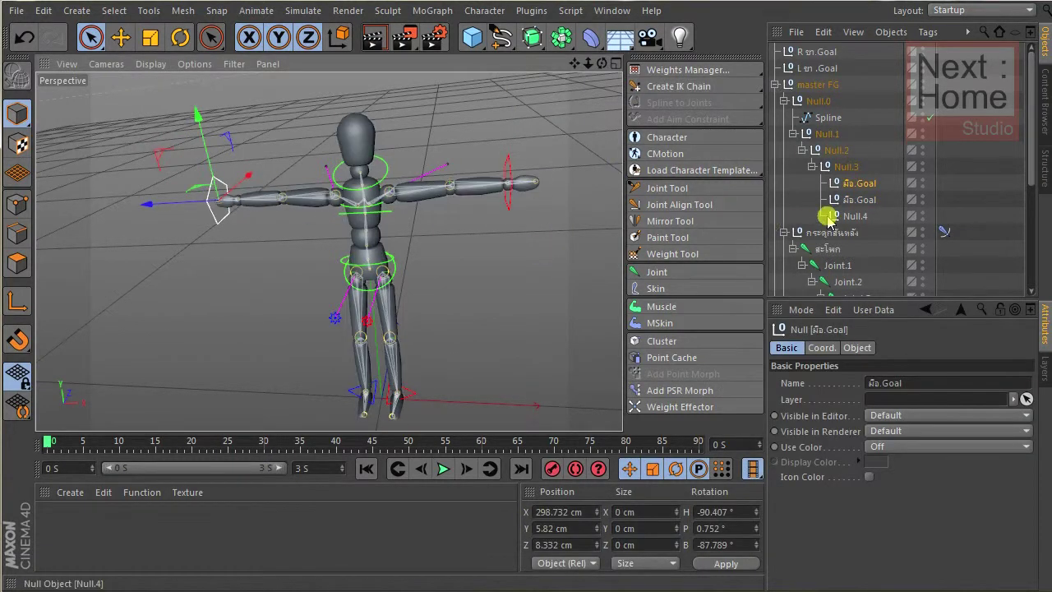
click(901, 451)
click(882, 484)
click(878, 463)
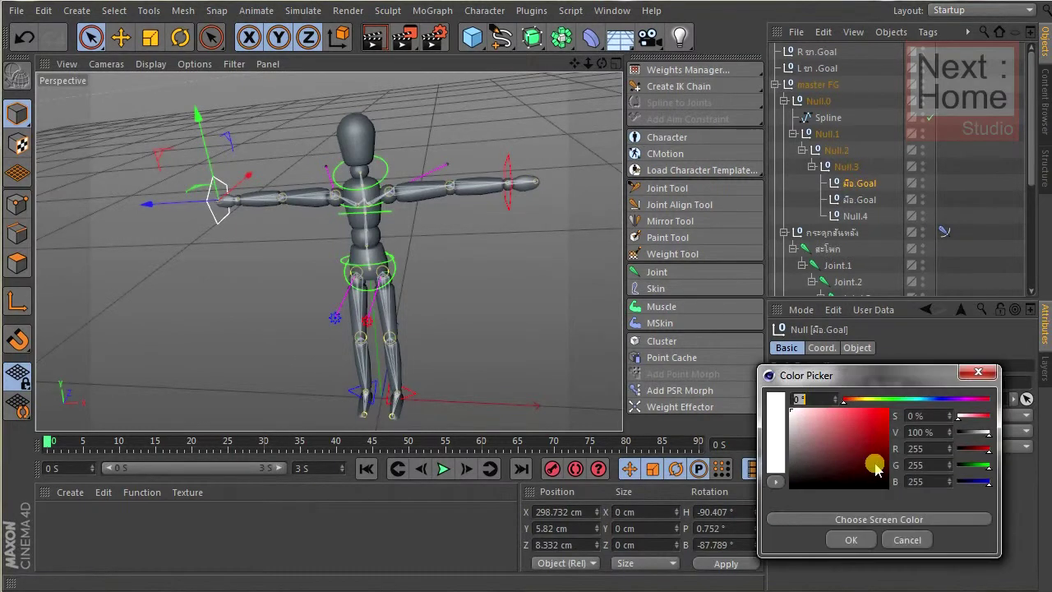
mouse_move(918, 403)
mouse_down()
mouse_move(934, 403)
mouse_move(921, 411)
mouse_up()
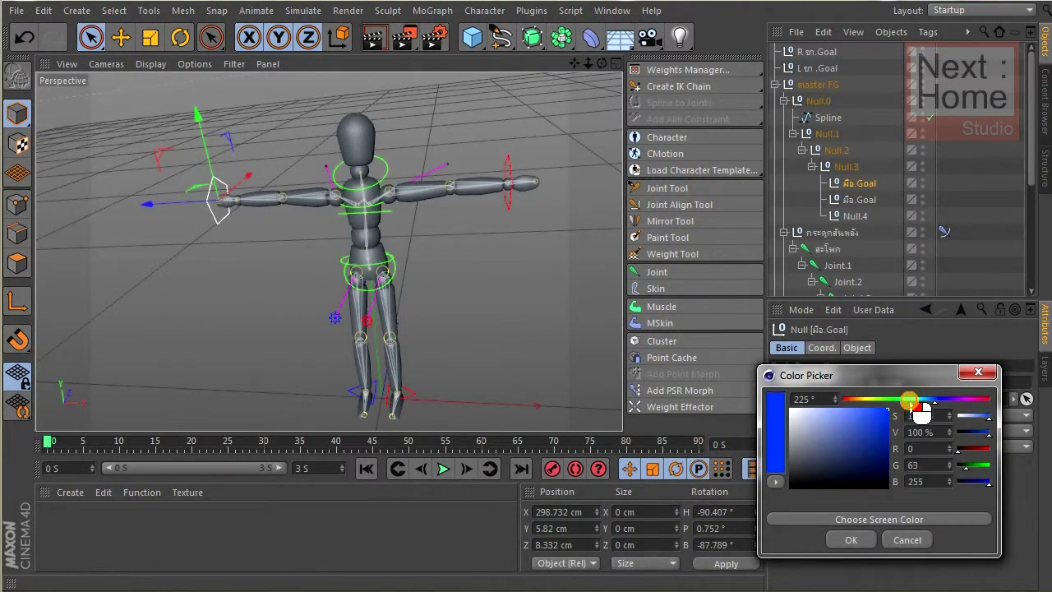
click(855, 541)
click(491, 287)
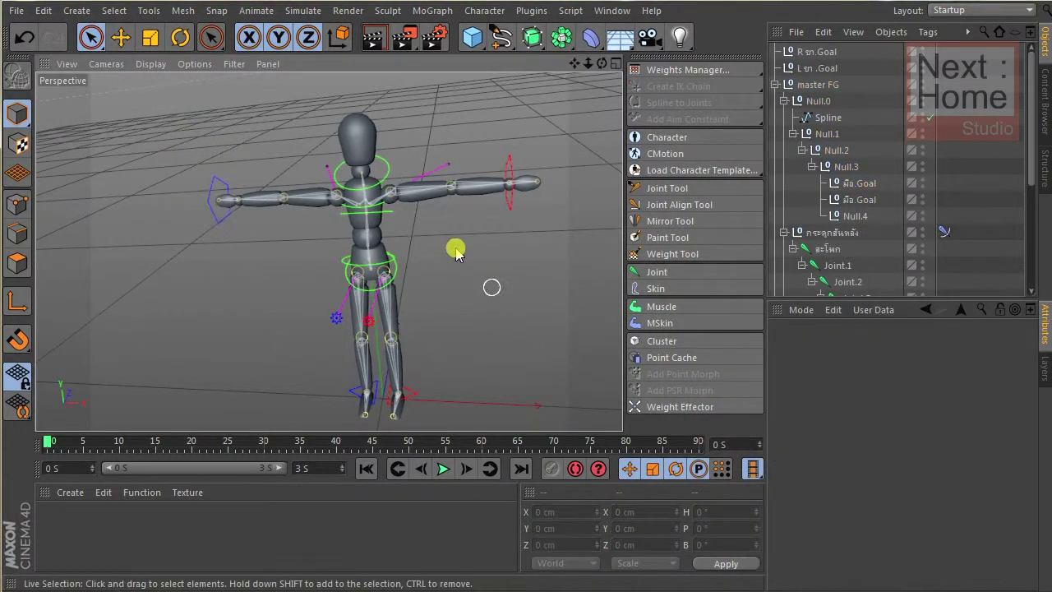
Zoom in on the head and neck in the Right side view and activate the Joint Tool.
alt+drag(437, 257, 456, 174)
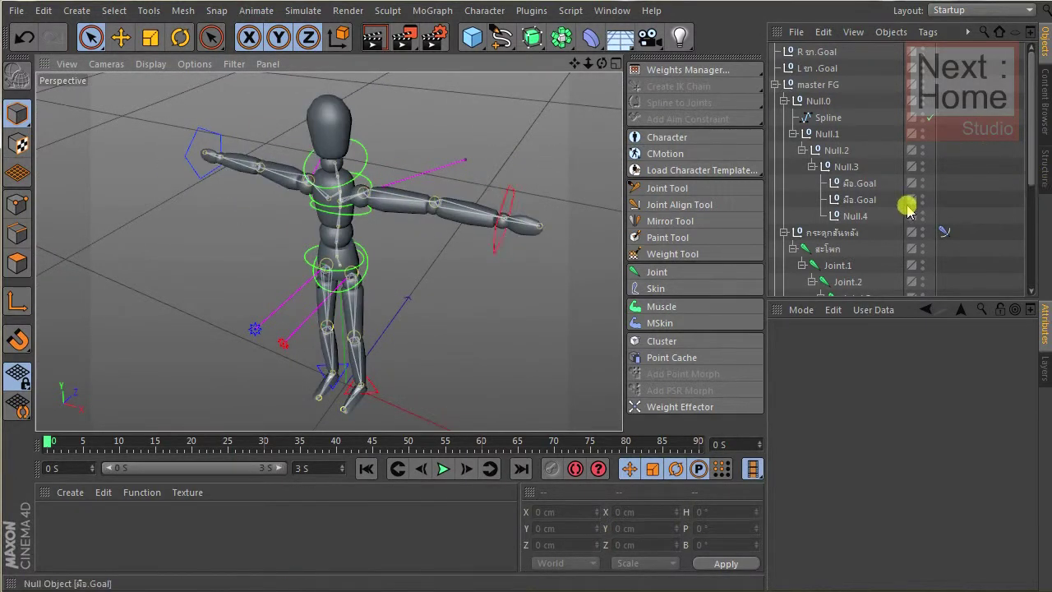
scroll(897, 207, down, 3)
scroll(897, 210, down, 3)
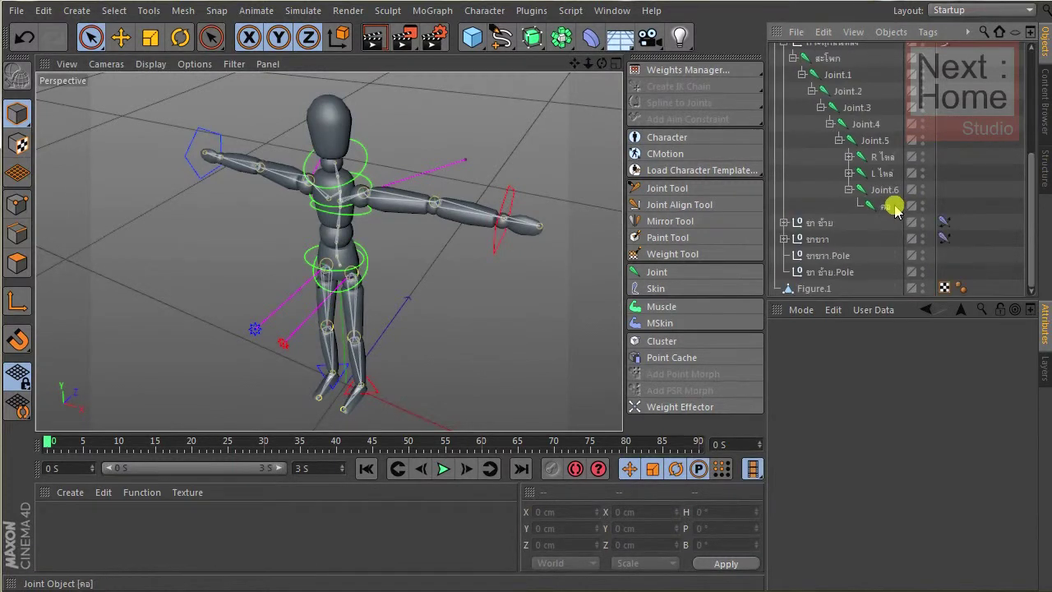
scroll(885, 209, up, 6)
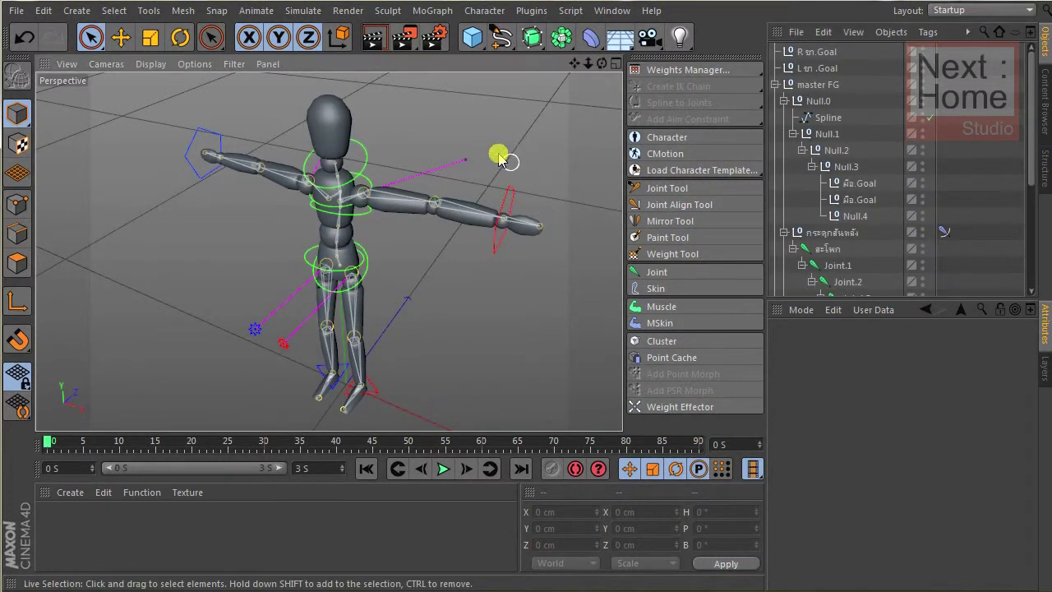
scroll(499, 156, down, 3)
scroll(499, 156, up, 2)
alt+drag(499, 154, 469, 167)
key(F2)
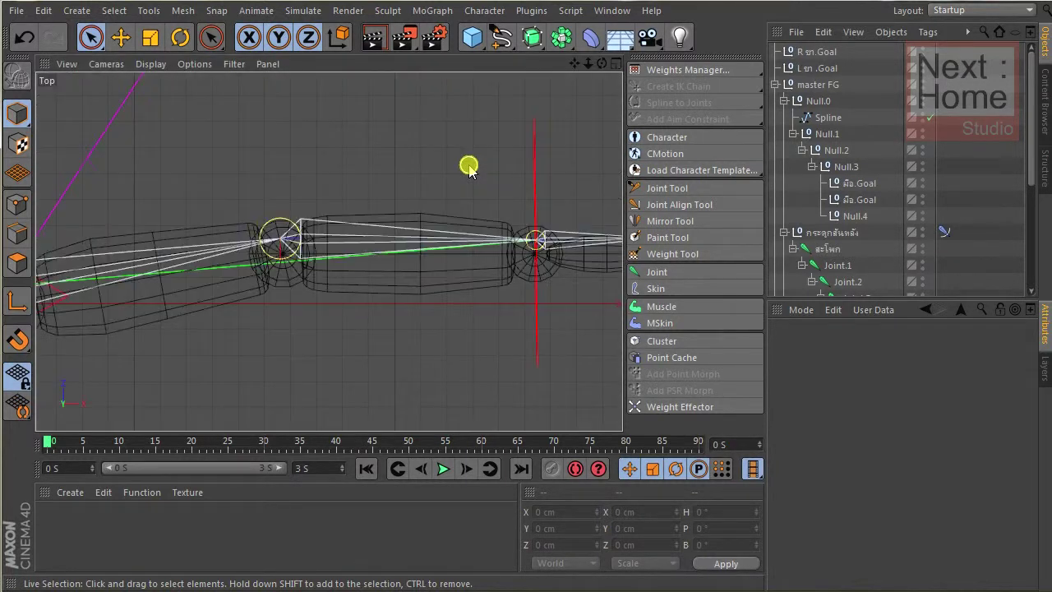
key(F3)
scroll(468, 166, up, 2)
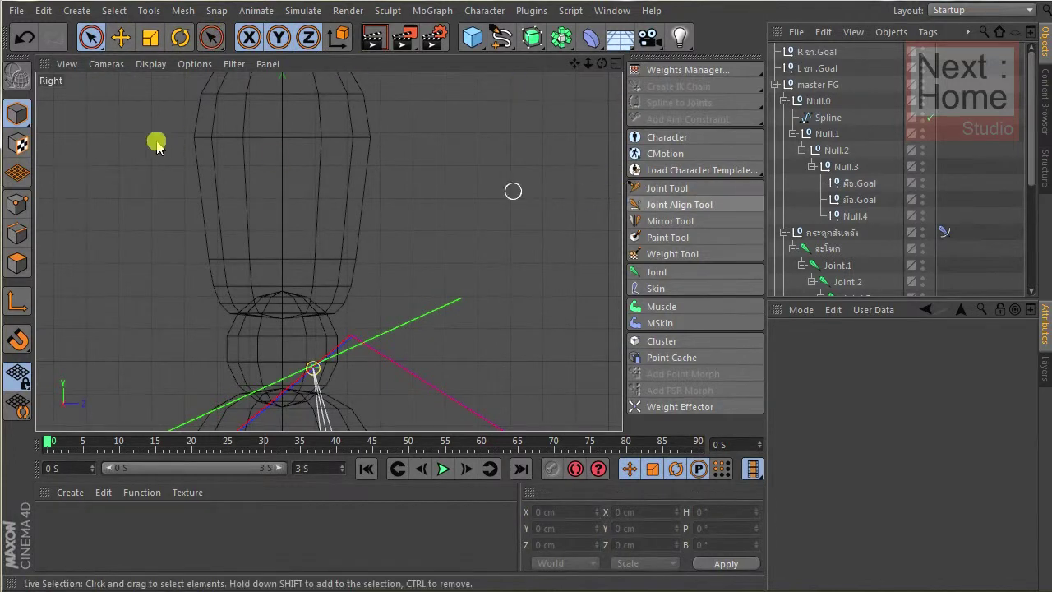
click(666, 189)
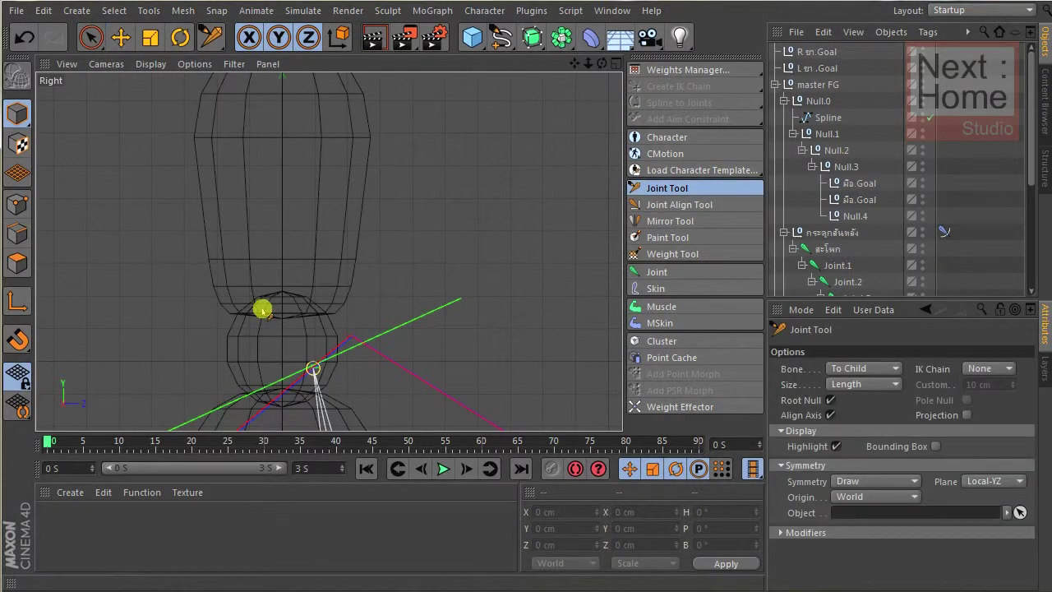
Draw a three-joint chain from the neck base to the head top and adjust its joint positions.
ctrl+click(303, 343)
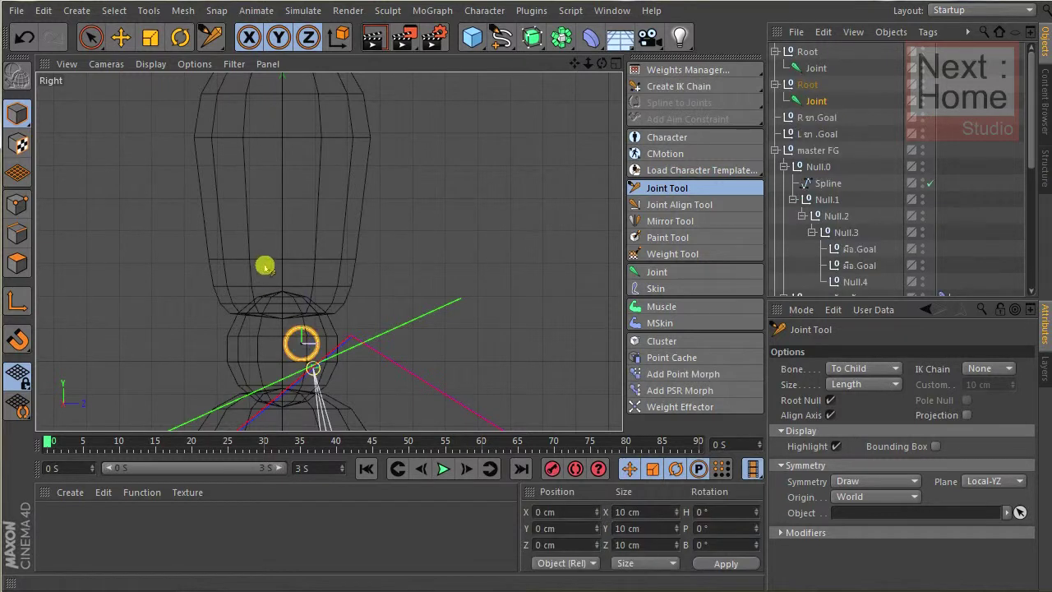
ctrl+click(271, 271)
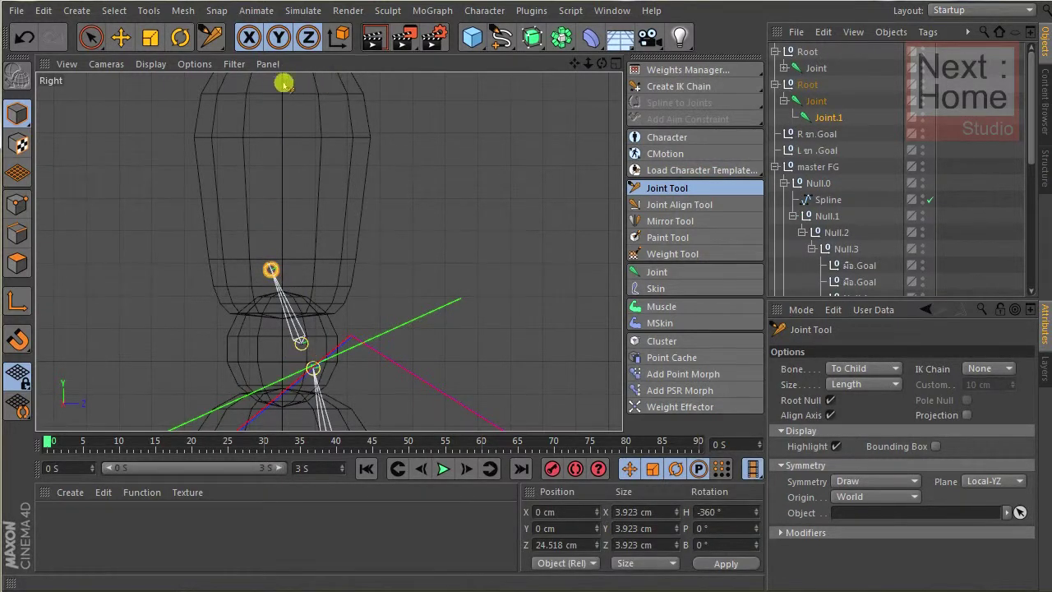
ctrl+click(284, 85)
alt+middle_drag(304, 82, 271, 203)
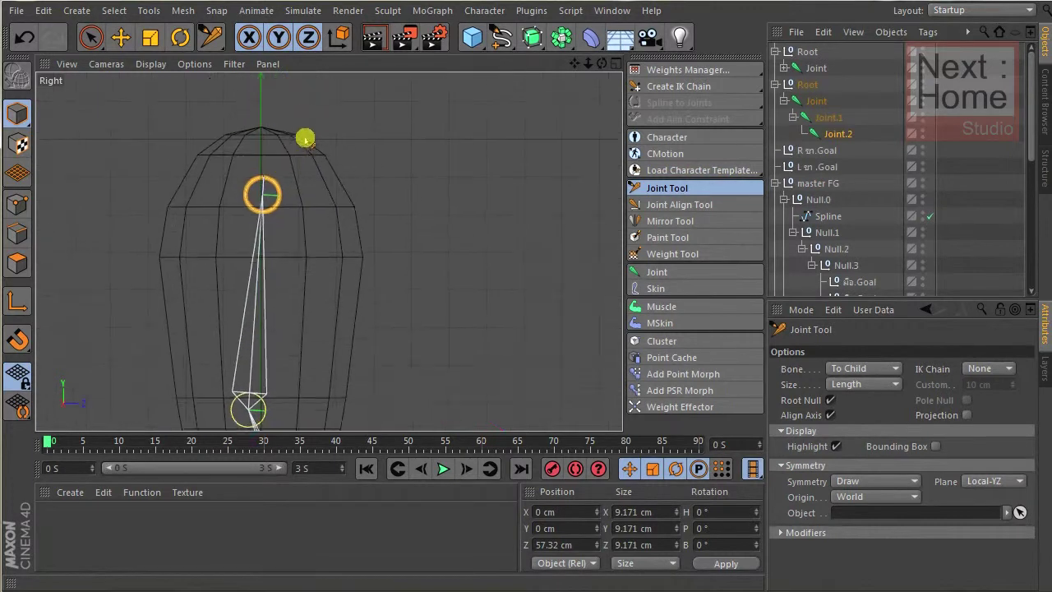
drag(270, 200, 263, 173)
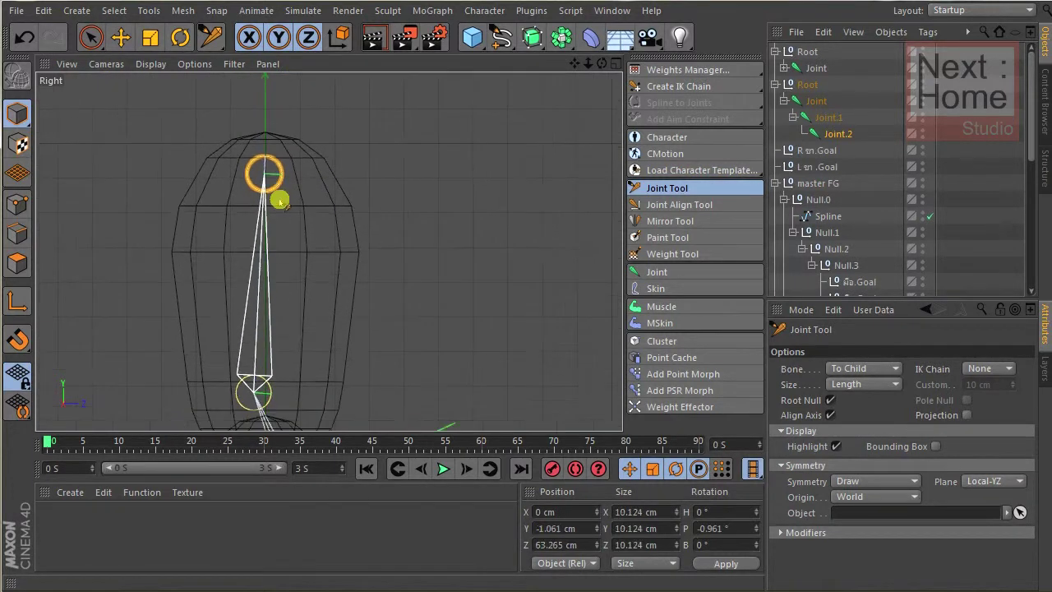
scroll(277, 197, down, 3)
drag(278, 322, 273, 316)
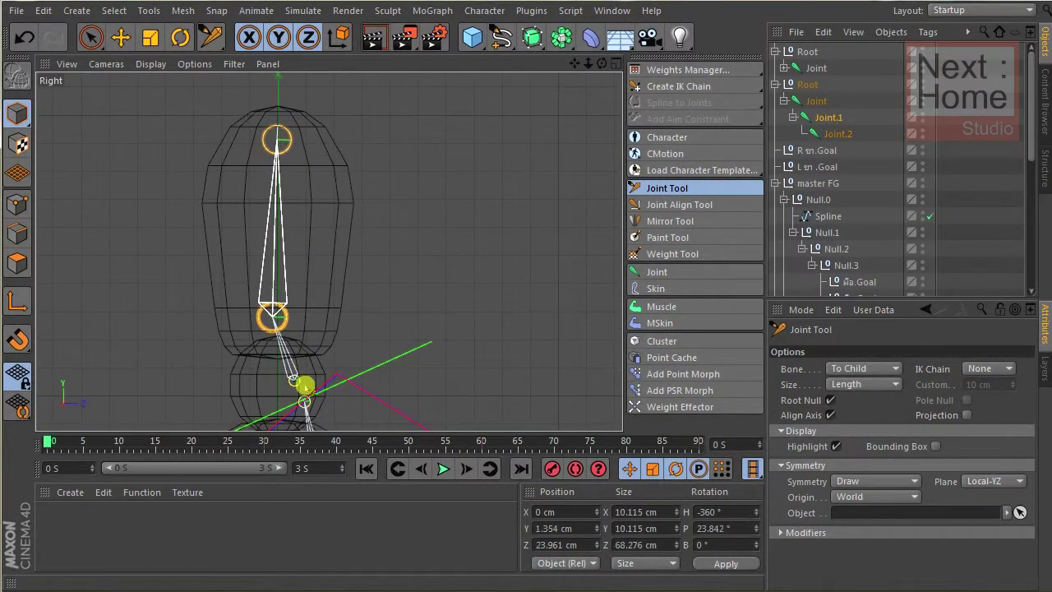
drag(296, 383, 286, 394)
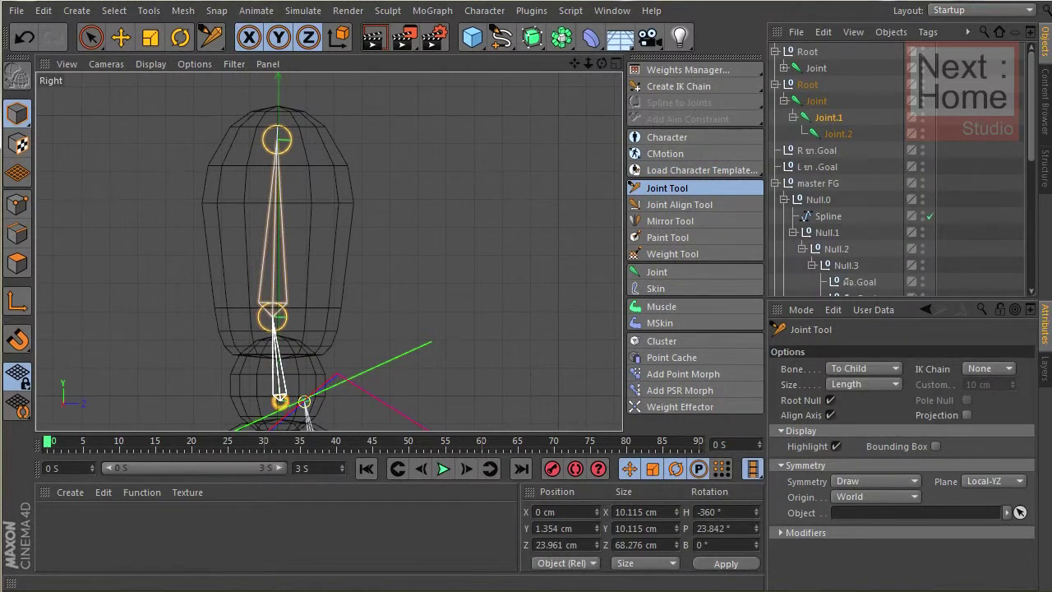
click(321, 326)
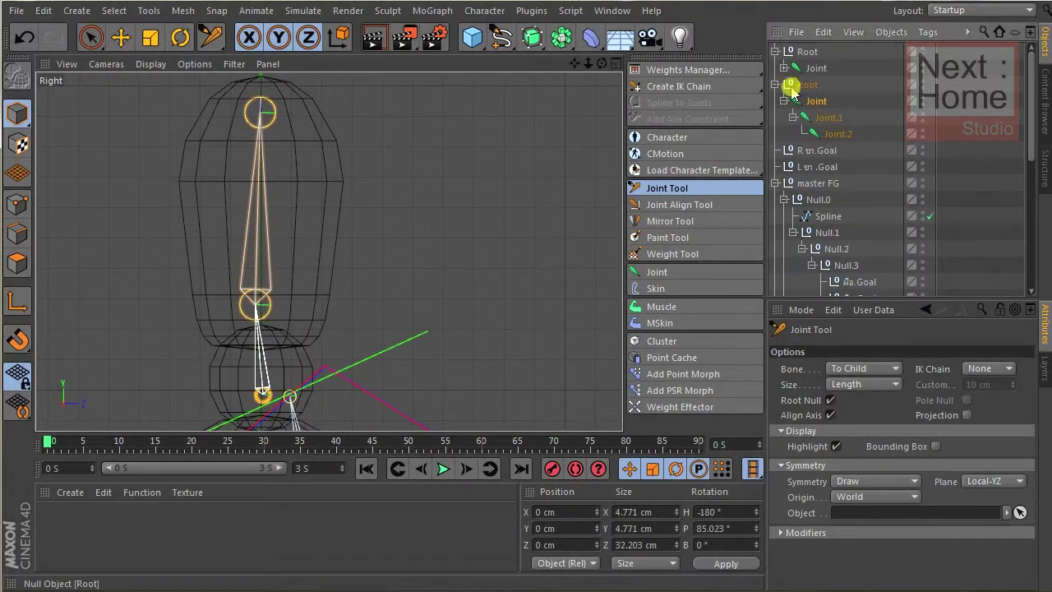
Delete both mistaken mirrored Root chains and set the Joint Tool Symmetry to None.
drag(791, 78, 791, 74)
click(787, 52)
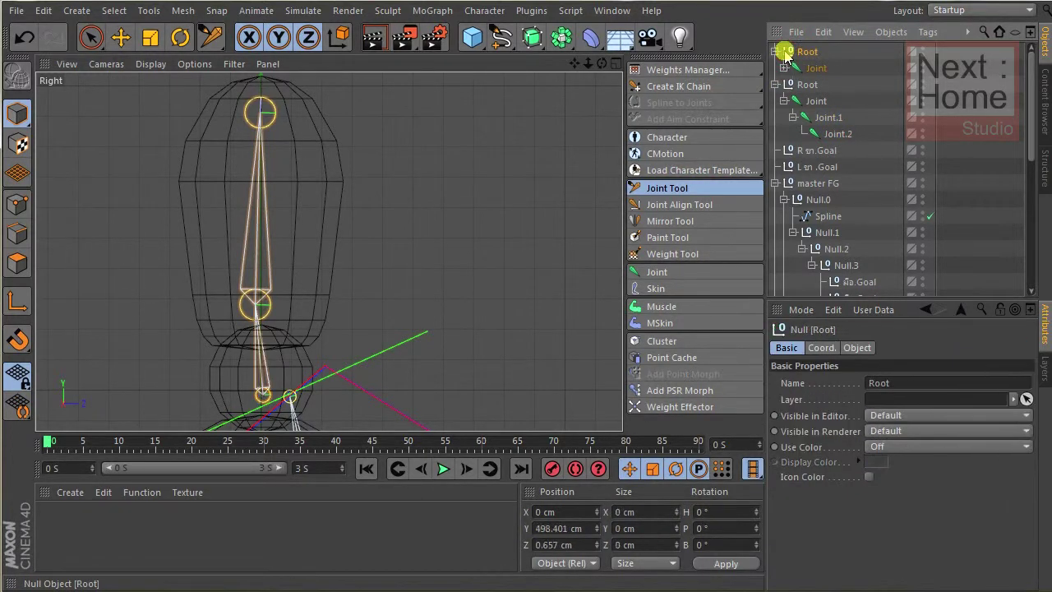
shift+click(787, 89)
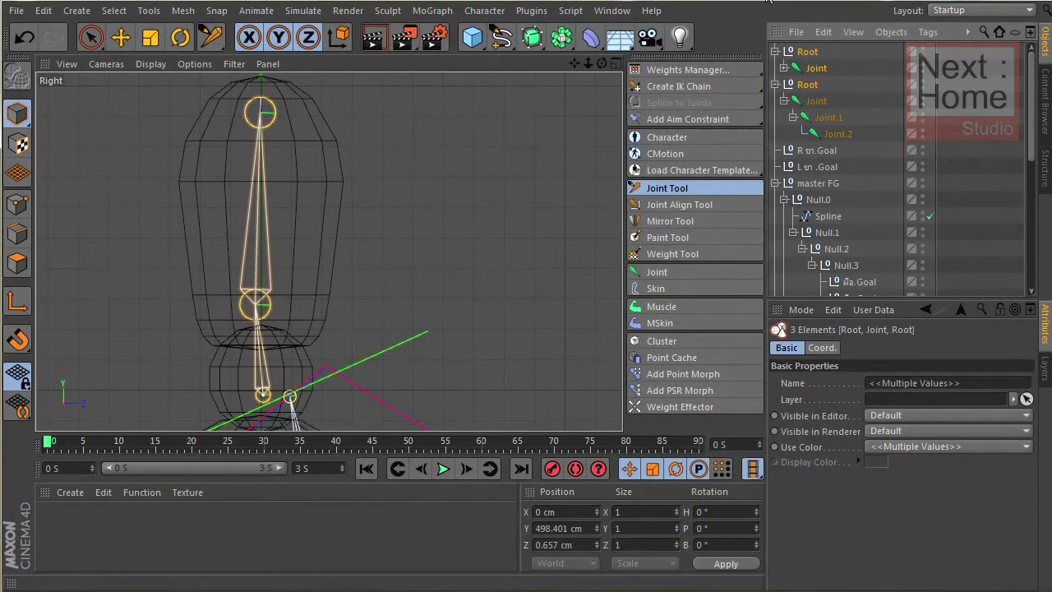
key(Delete)
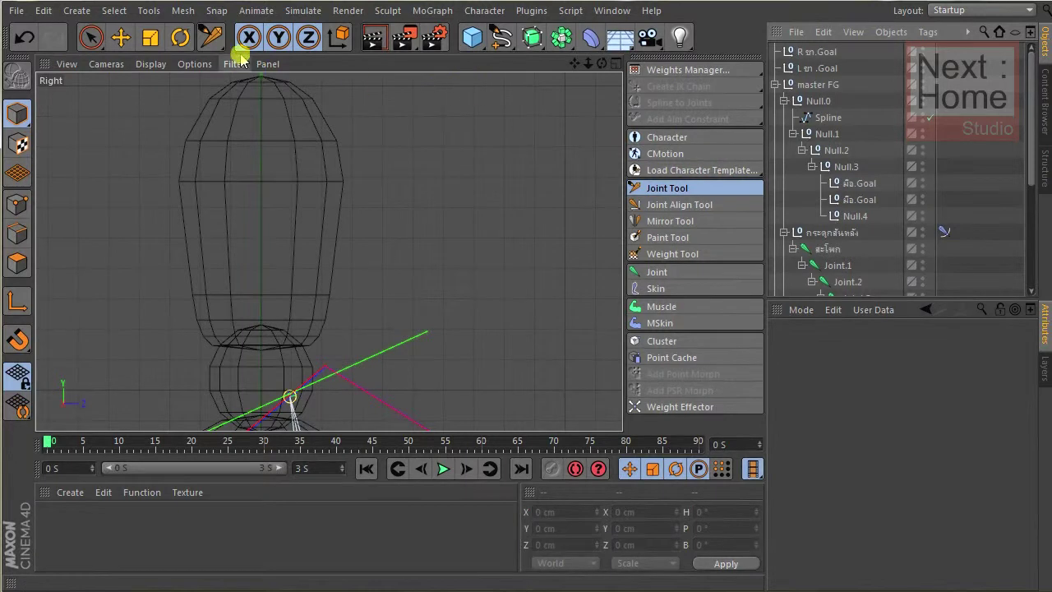
click(676, 190)
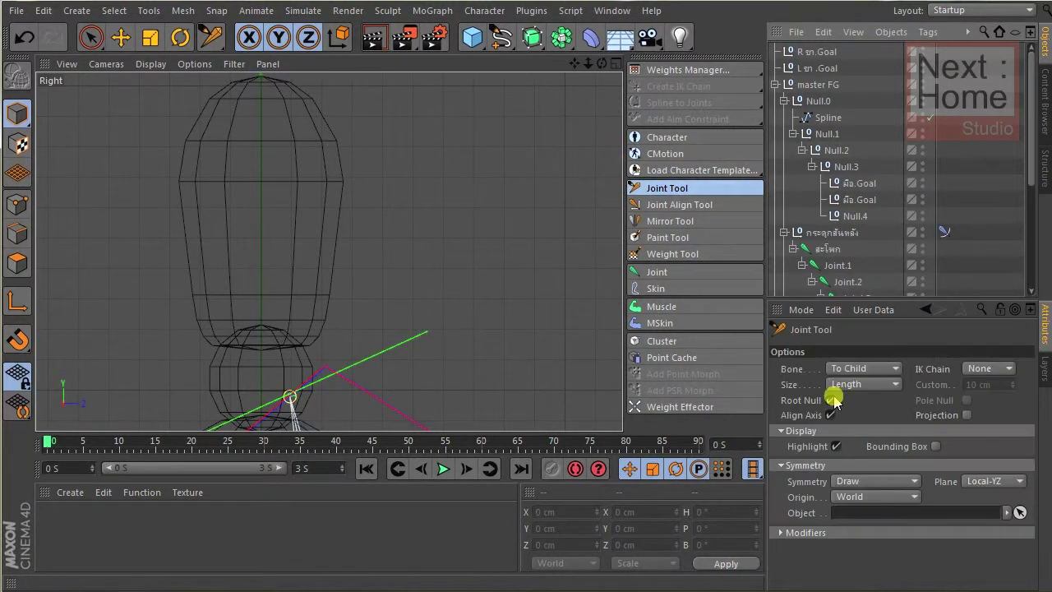
click(893, 485)
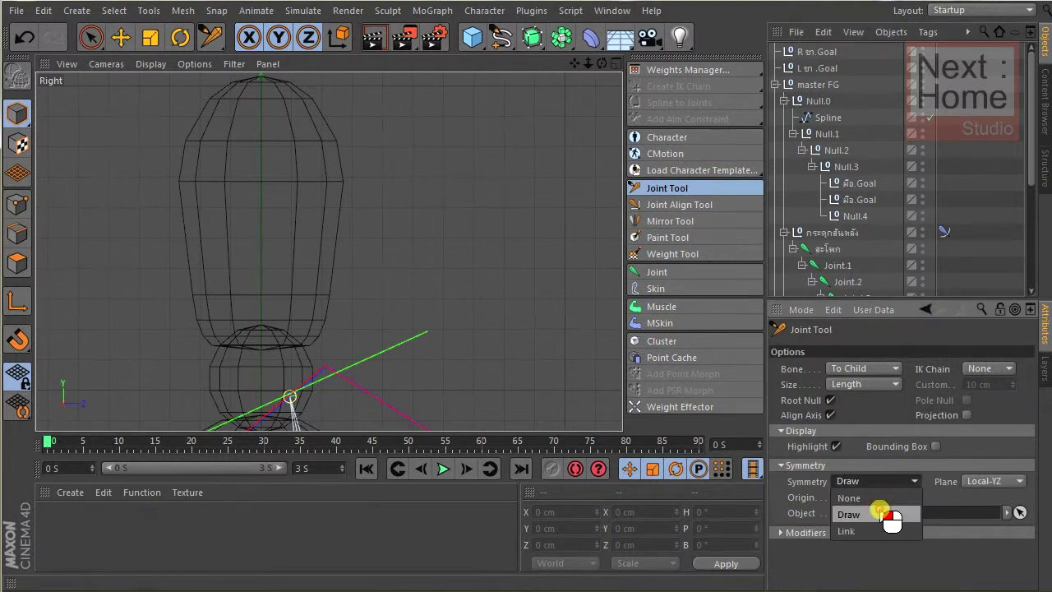
click(877, 502)
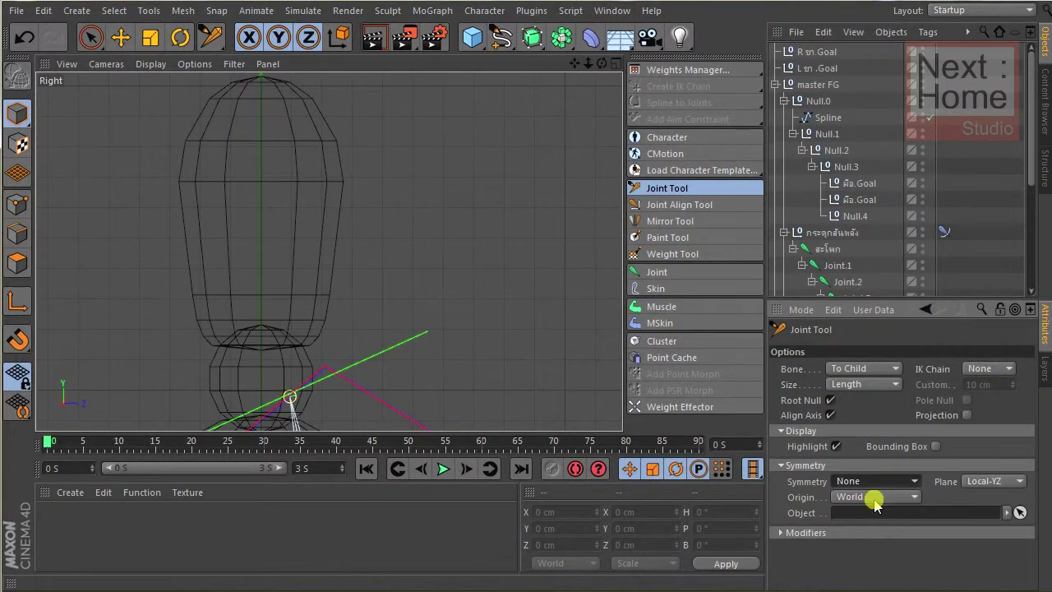
Redraw the neck-to-head chain without symmetry, then select Joint and Joint.2.
ctrl+click(260, 396)
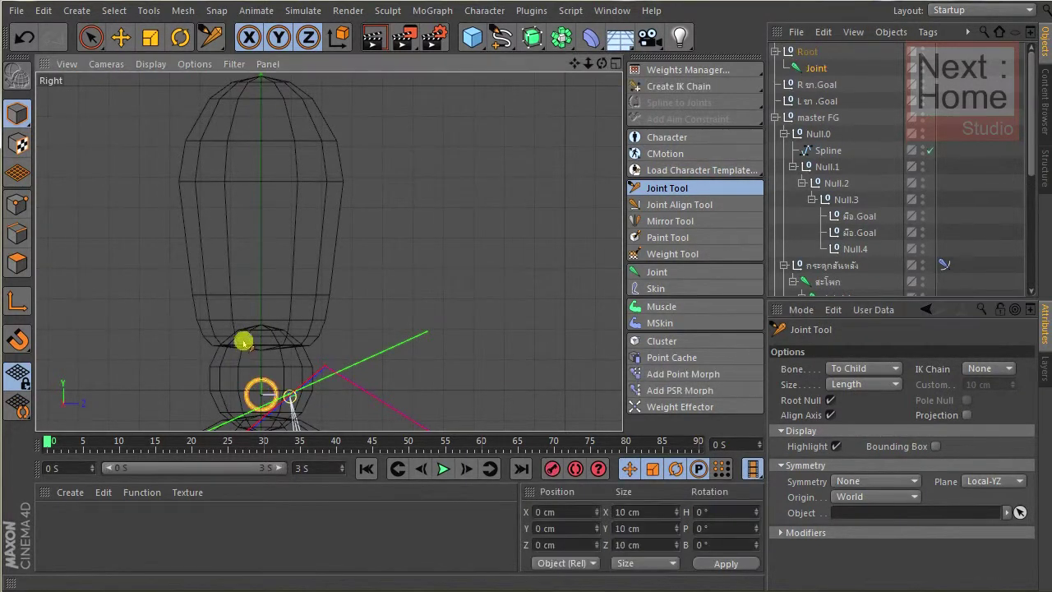
ctrl+click(258, 323)
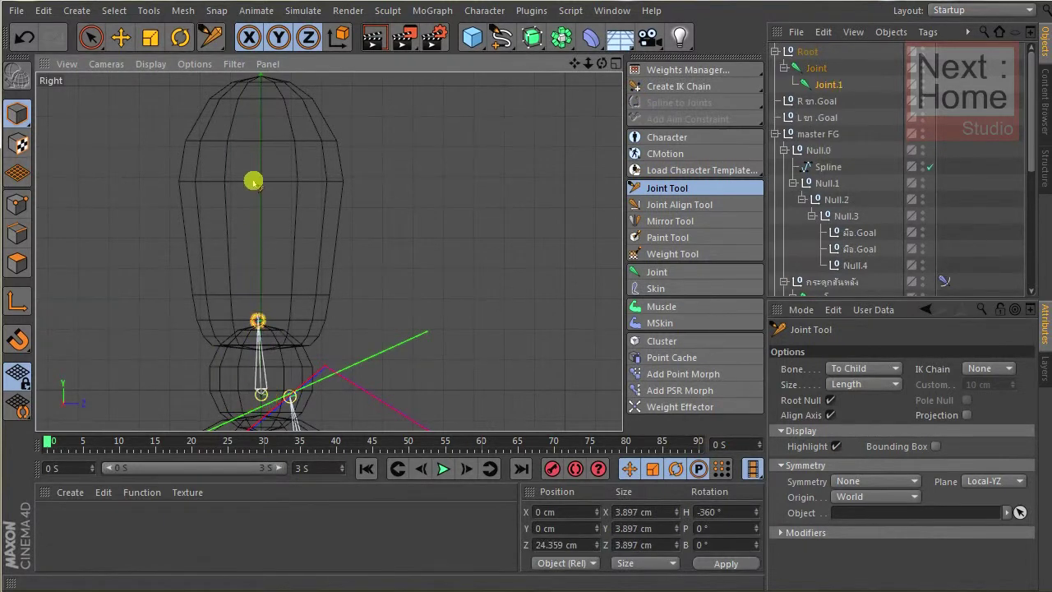
ctrl+click(261, 93)
click(91, 37)
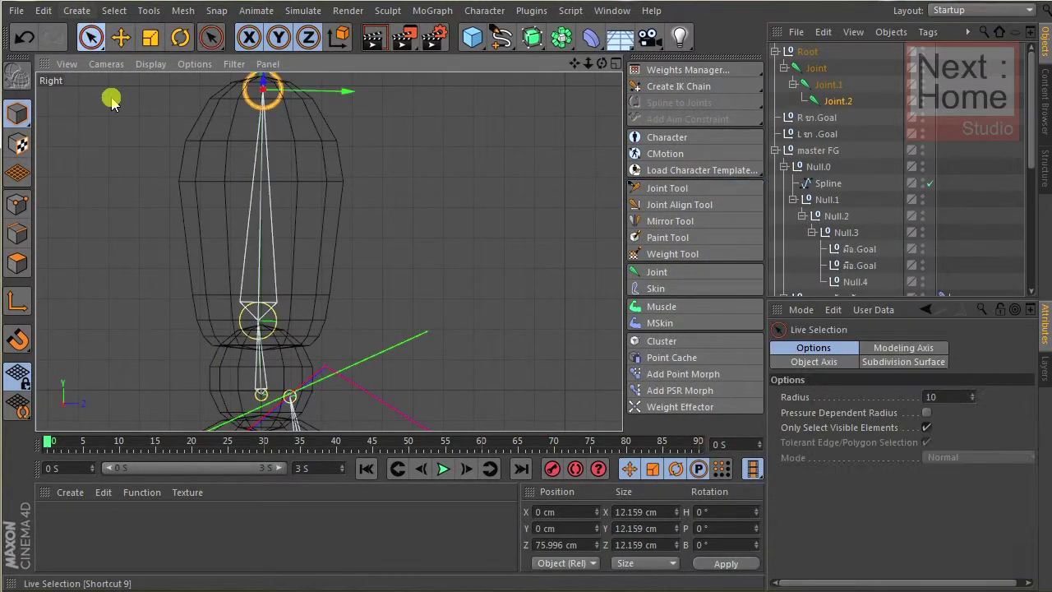
click(203, 230)
alt+middle_drag(206, 240, 257, 230)
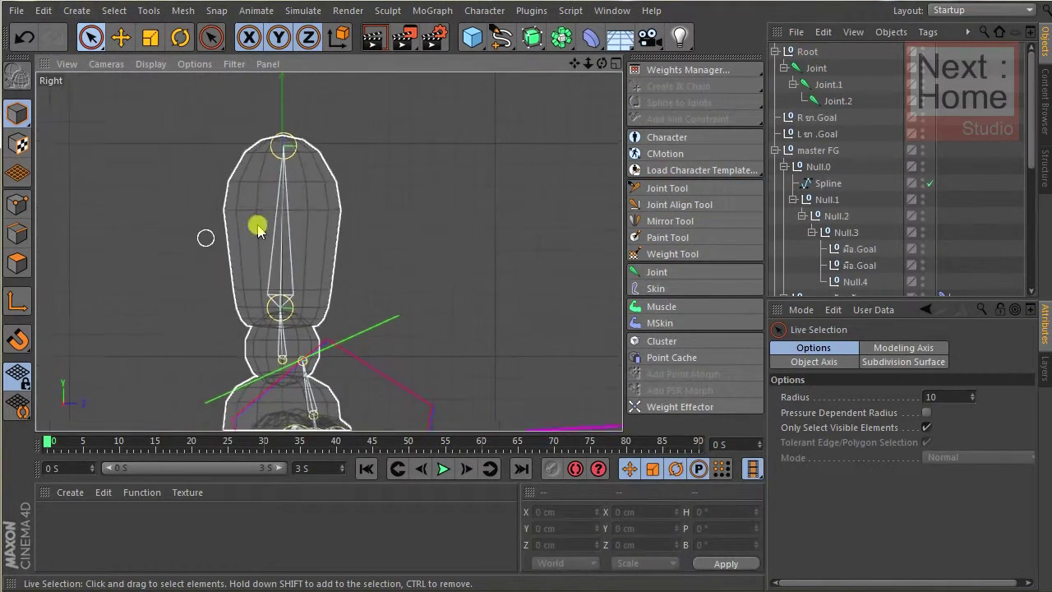
click(817, 70)
click(826, 100)
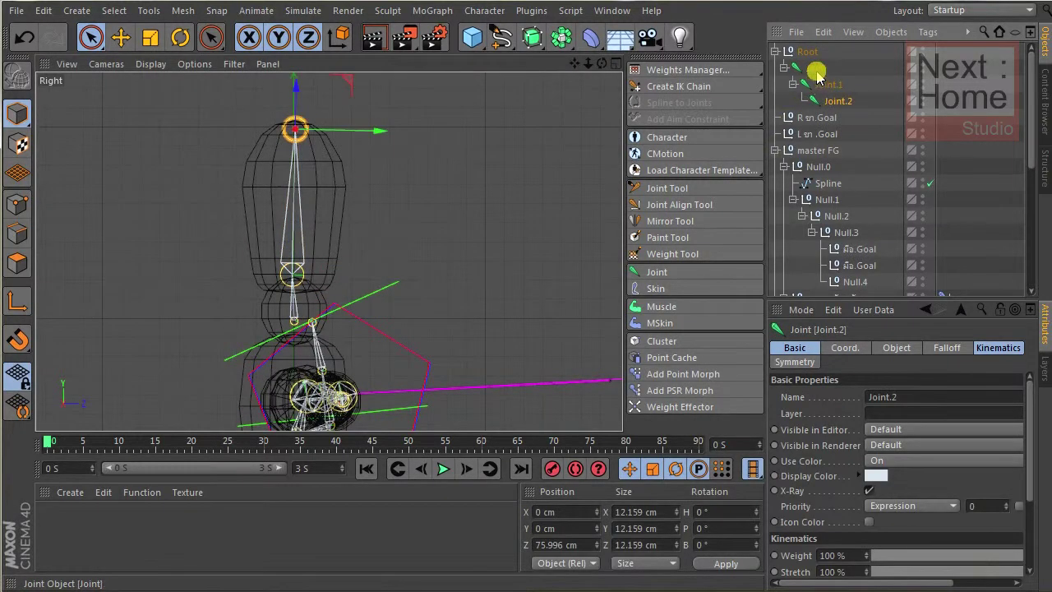
ctrl+click(817, 71)
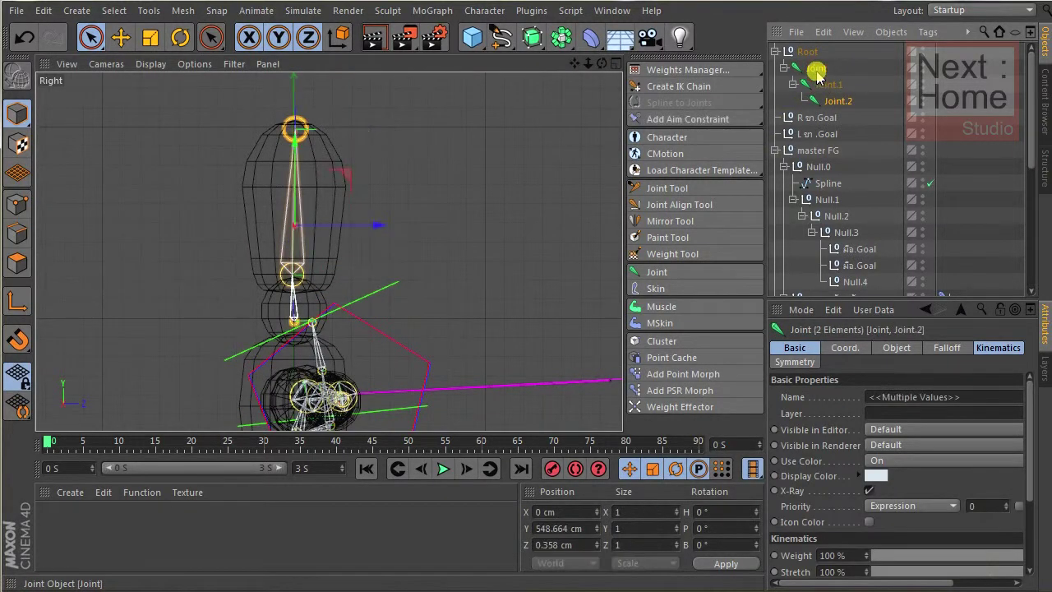
Create an IK chain from the neck to the head and raise the goal Joint.2.Goal.
click(693, 87)
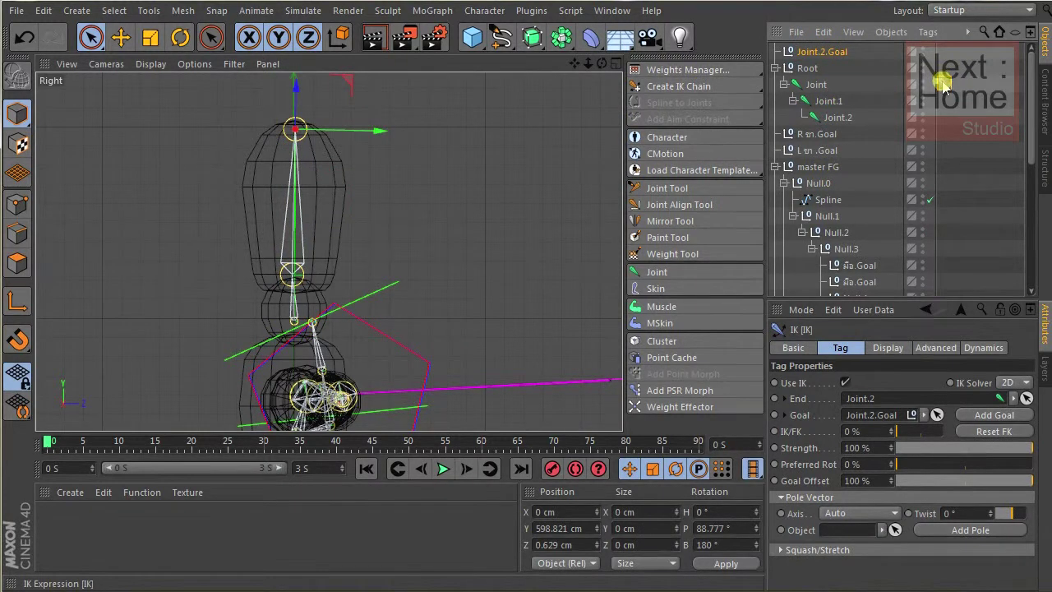
alt+middle_drag(336, 190, 329, 249)
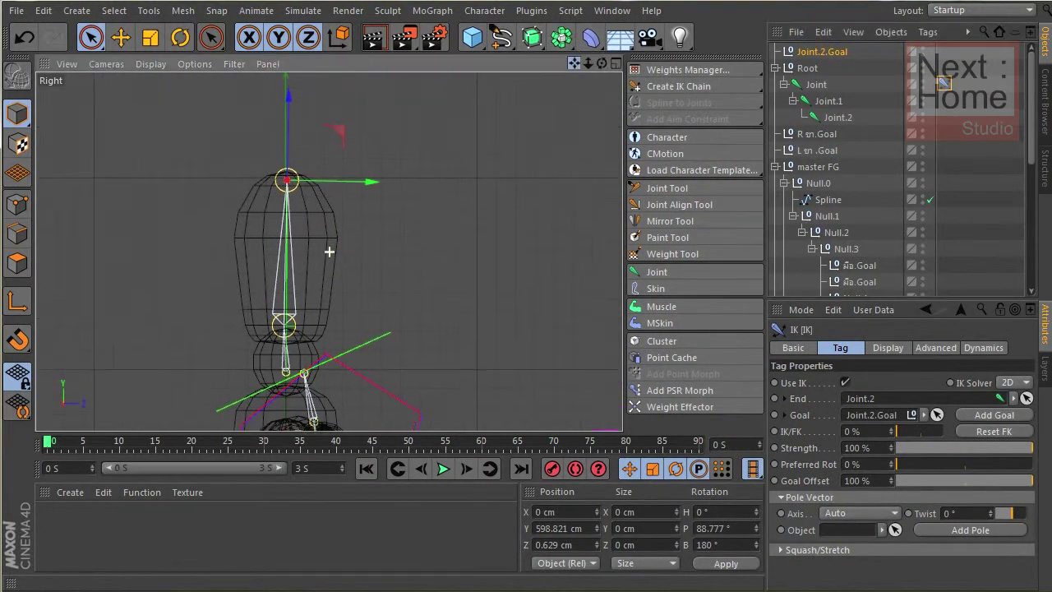
drag(287, 119, 298, 89)
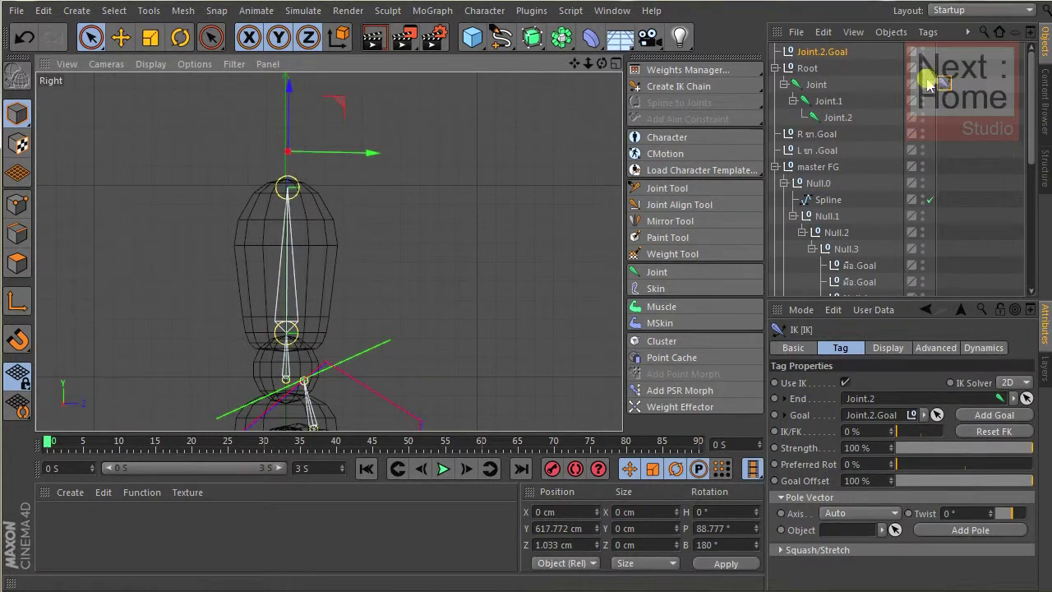
Set Joint.2.Goal's display to Circle with a 50 cm radius and XY orientation.
click(817, 53)
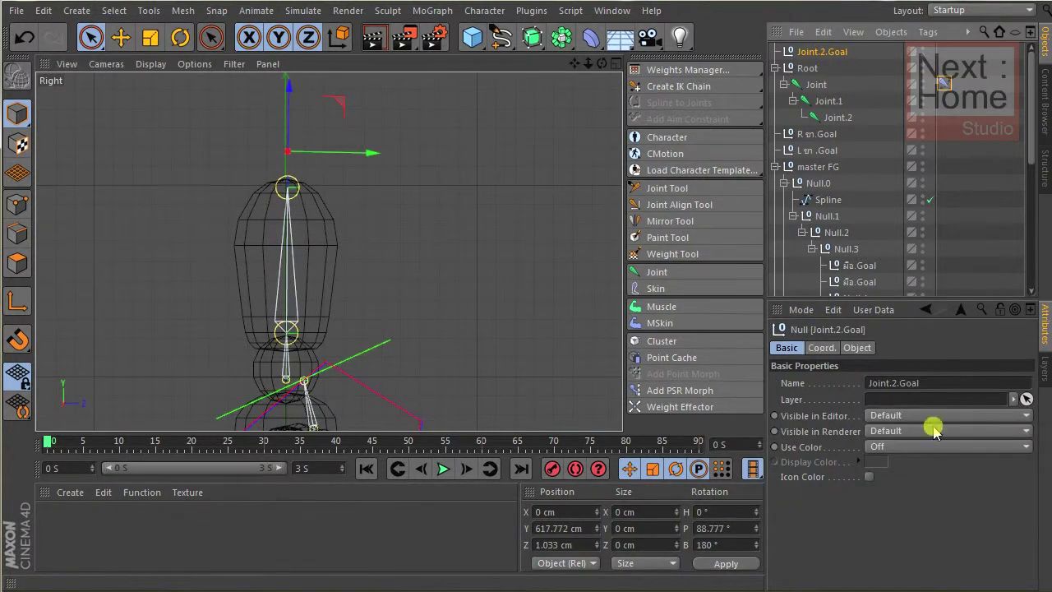
click(857, 348)
click(879, 387)
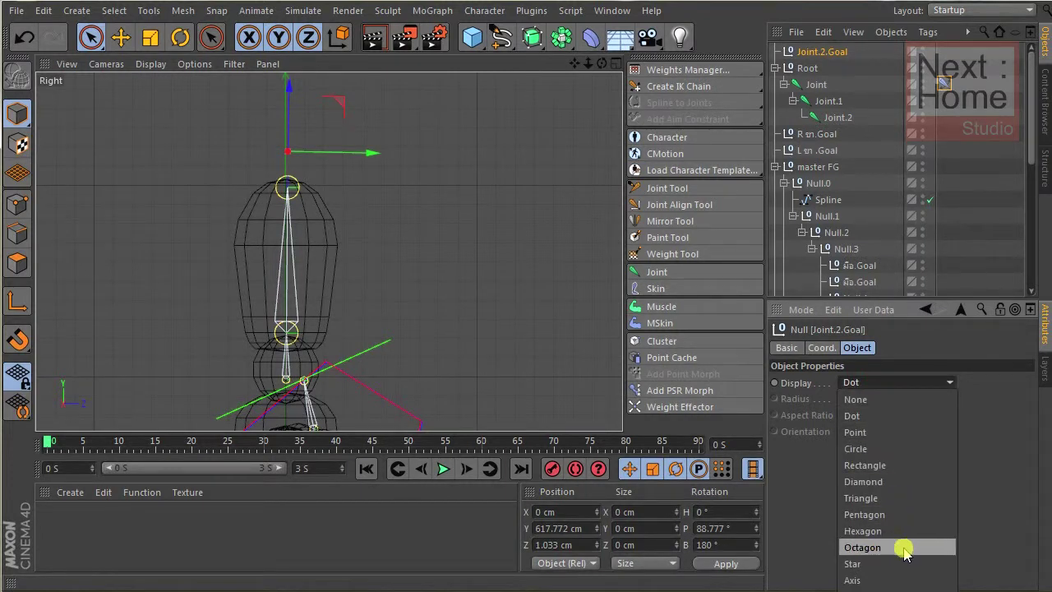
click(896, 448)
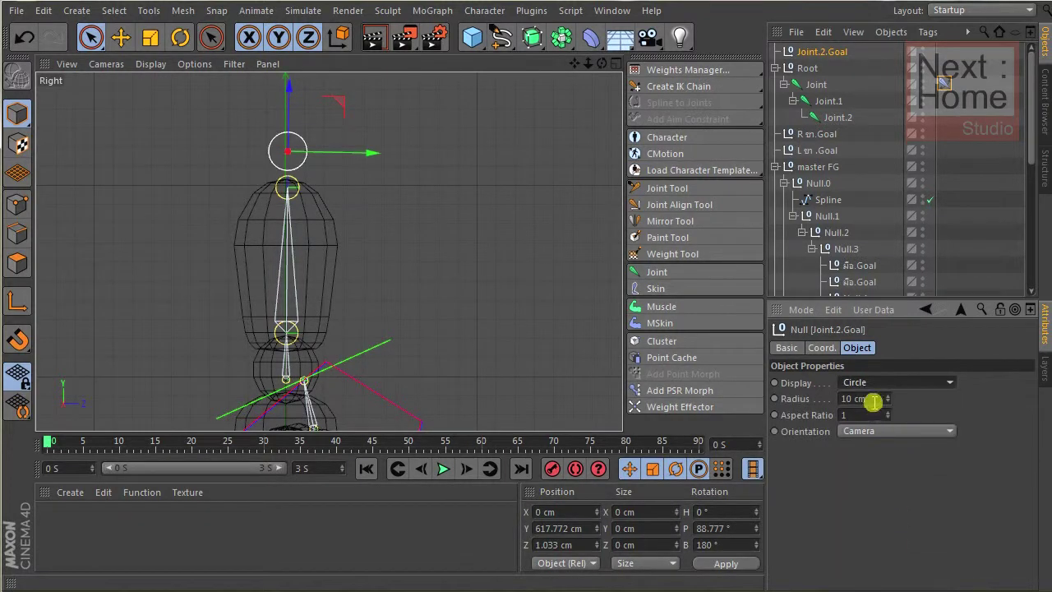
double_click(873, 399)
text(50)
key(Return)
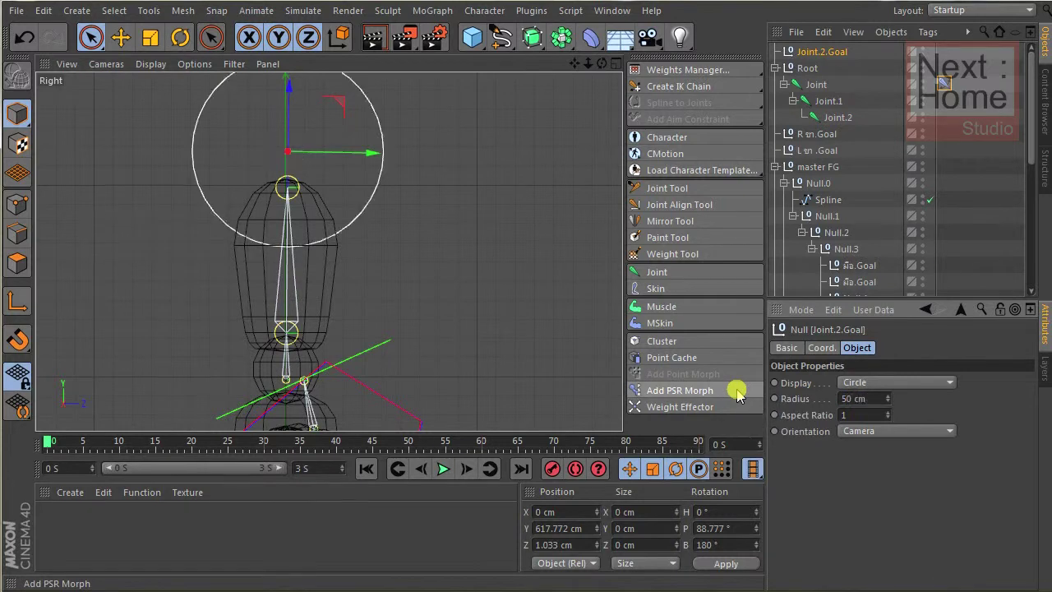
click(859, 430)
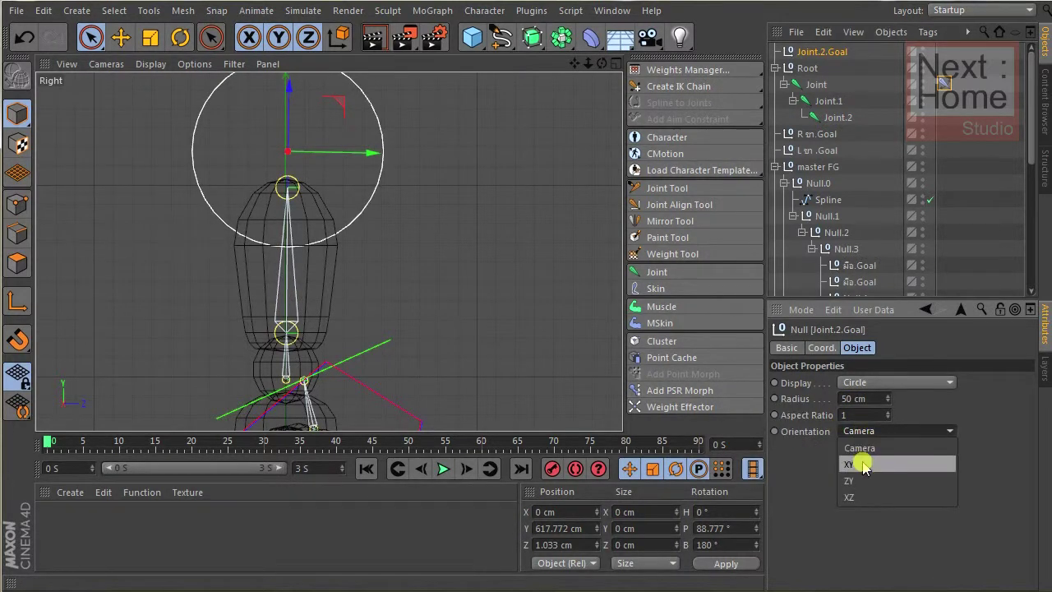
click(864, 463)
click(422, 148)
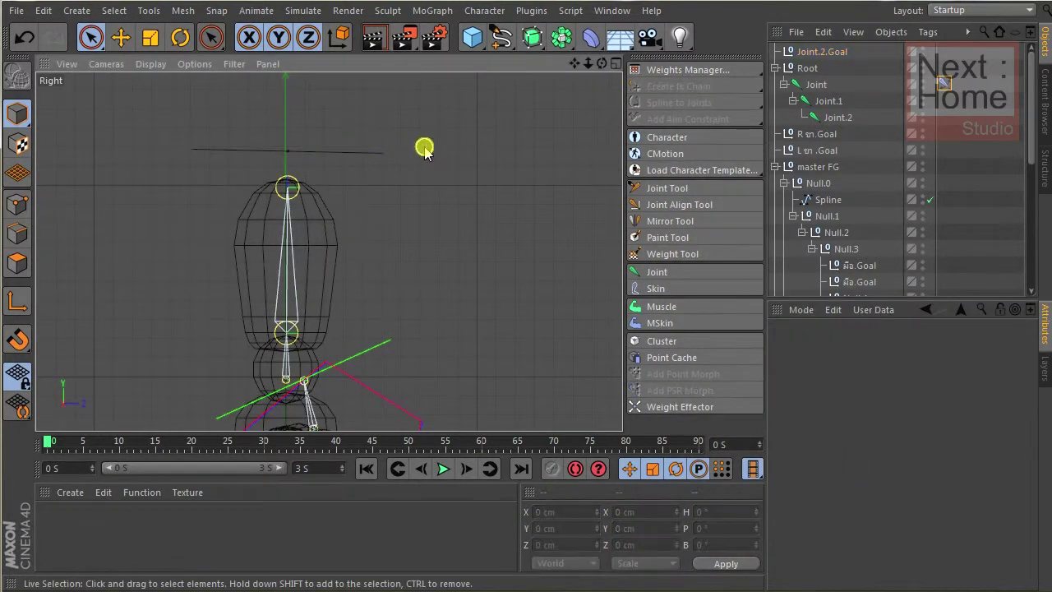
In Perspective view, turn on Use Color for the head goal and set it to yellow (255, 195, 0).
key(F1)
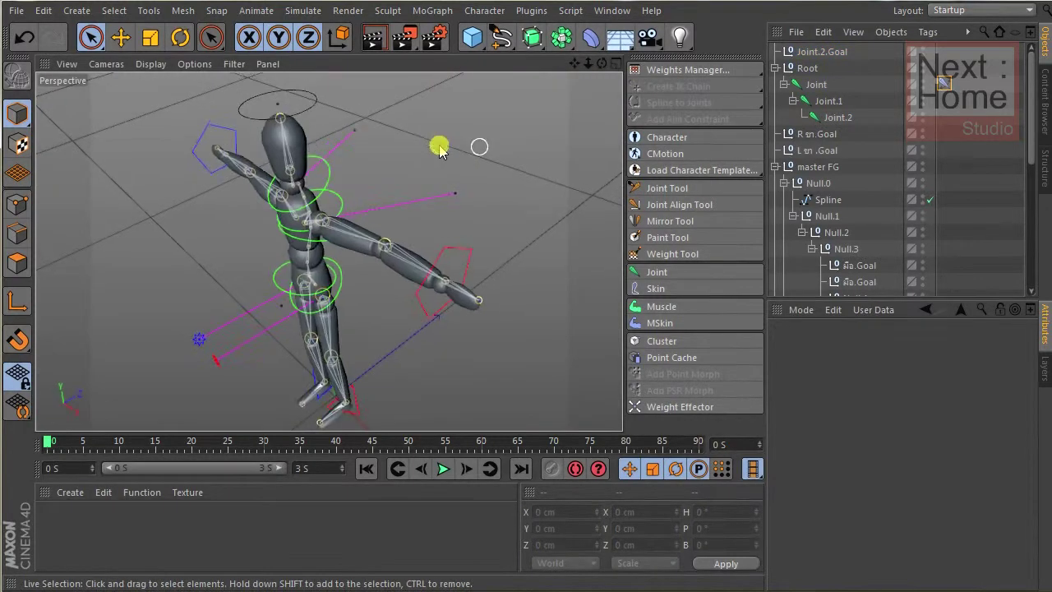
click(355, 142)
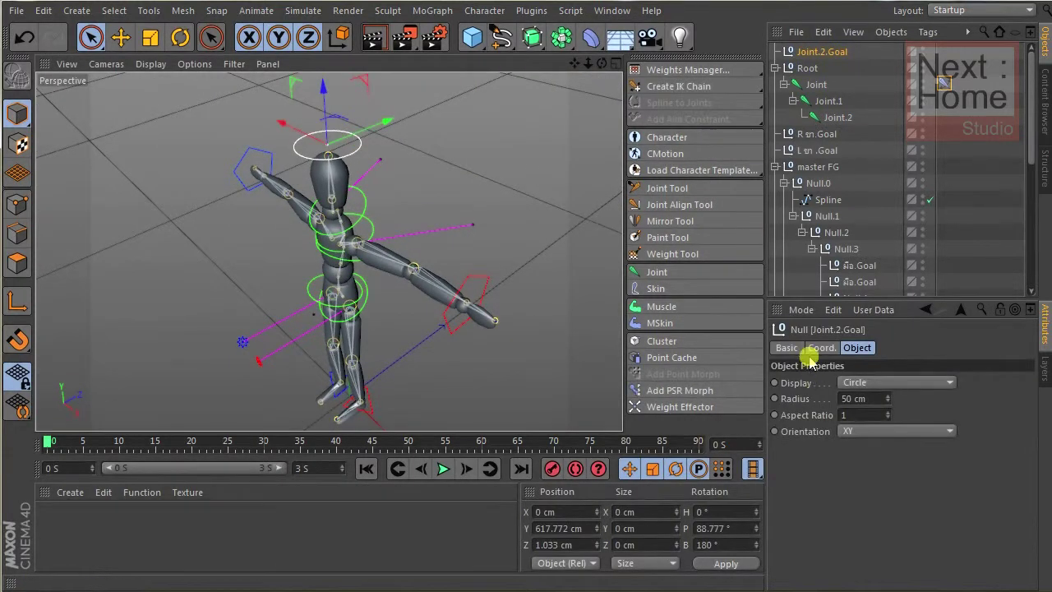
click(778, 348)
click(893, 447)
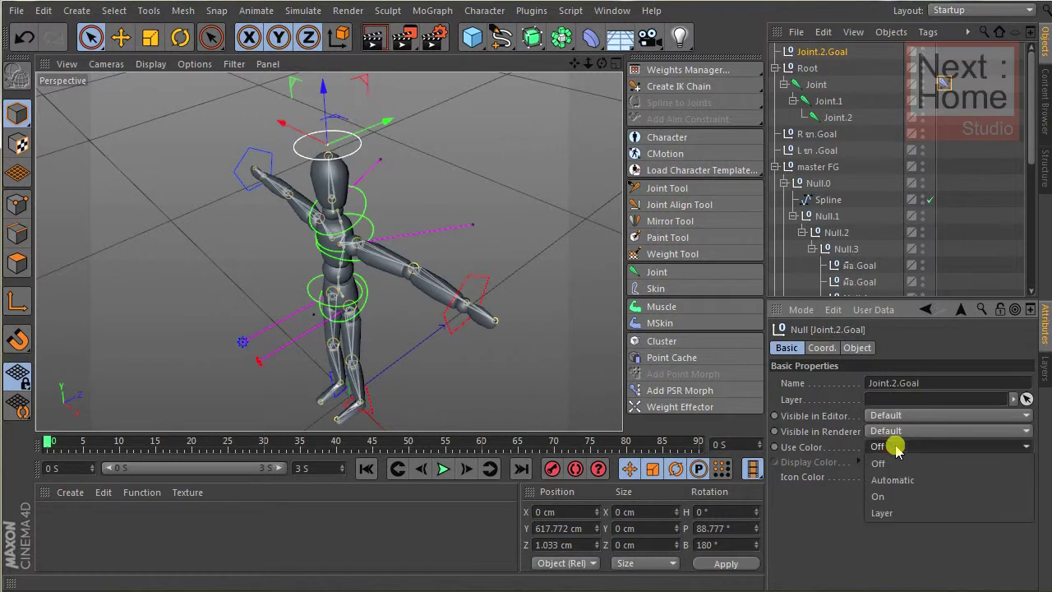
click(897, 497)
click(874, 461)
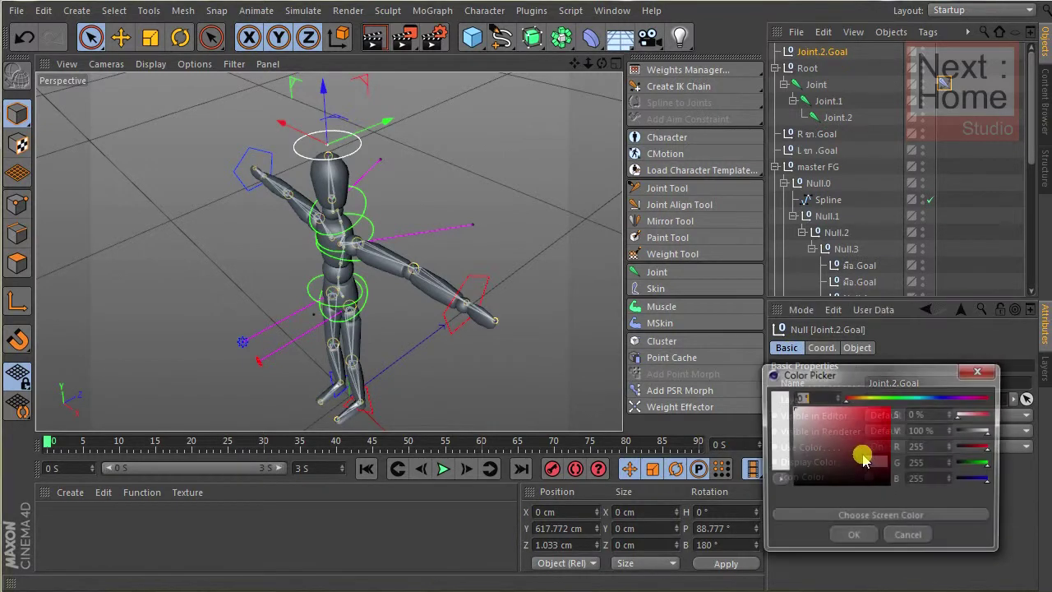
mouse_move(862, 452)
mouse_down()
mouse_move(864, 401)
mouse_move(902, 420)
mouse_up()
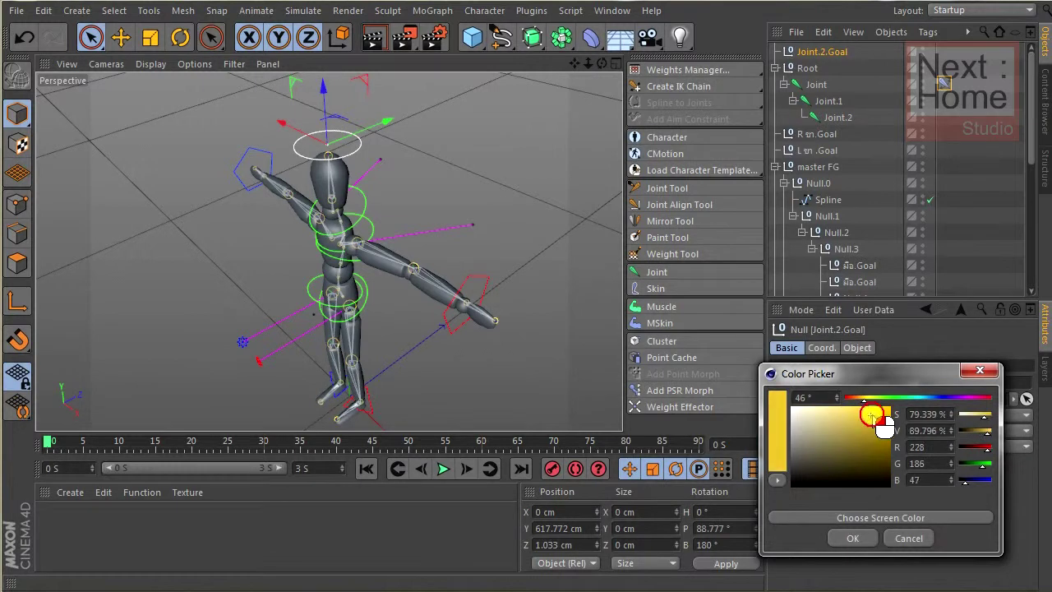
click(853, 538)
click(491, 206)
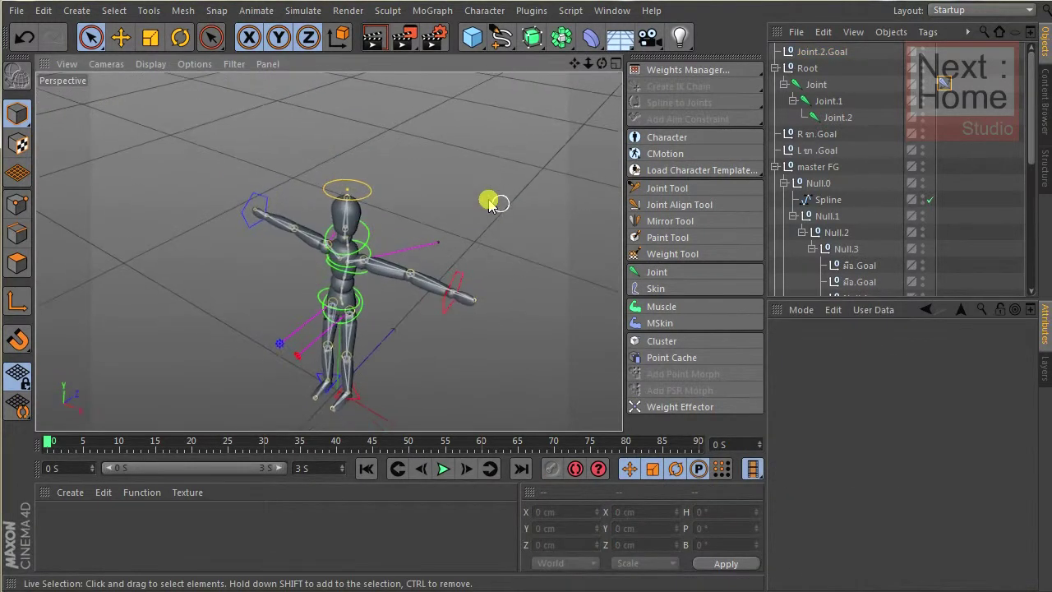
alt+drag(491, 203, 516, 191)
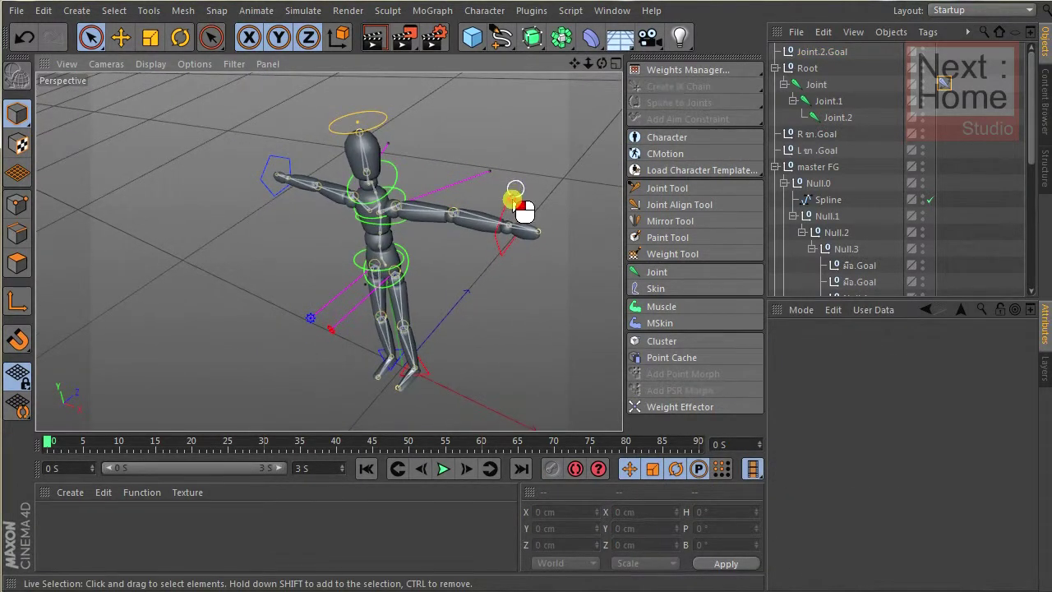
click(513, 195)
click(286, 157)
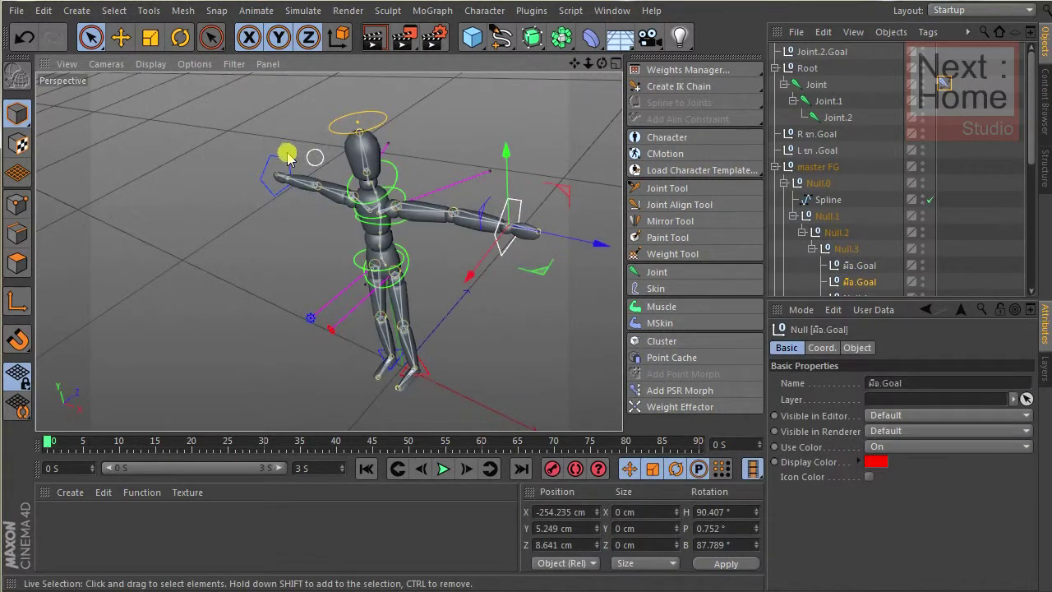
click(523, 176)
mouse_move(481, 180)
alt+mouse_down()
mouse_move(501, 171)
mouse_move(470, 180)
alt+mouse_up()
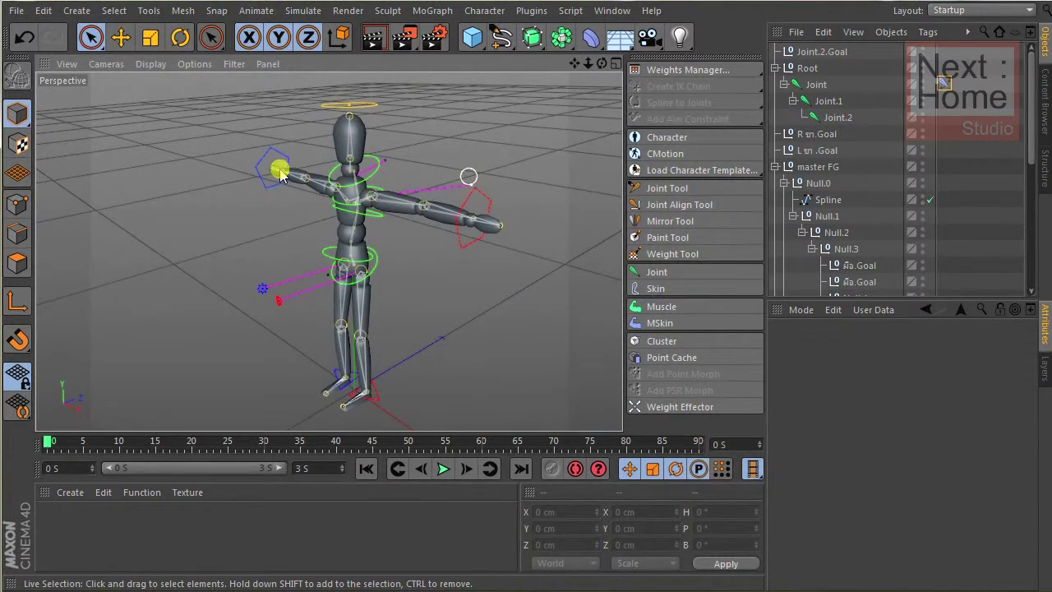
click(366, 150)
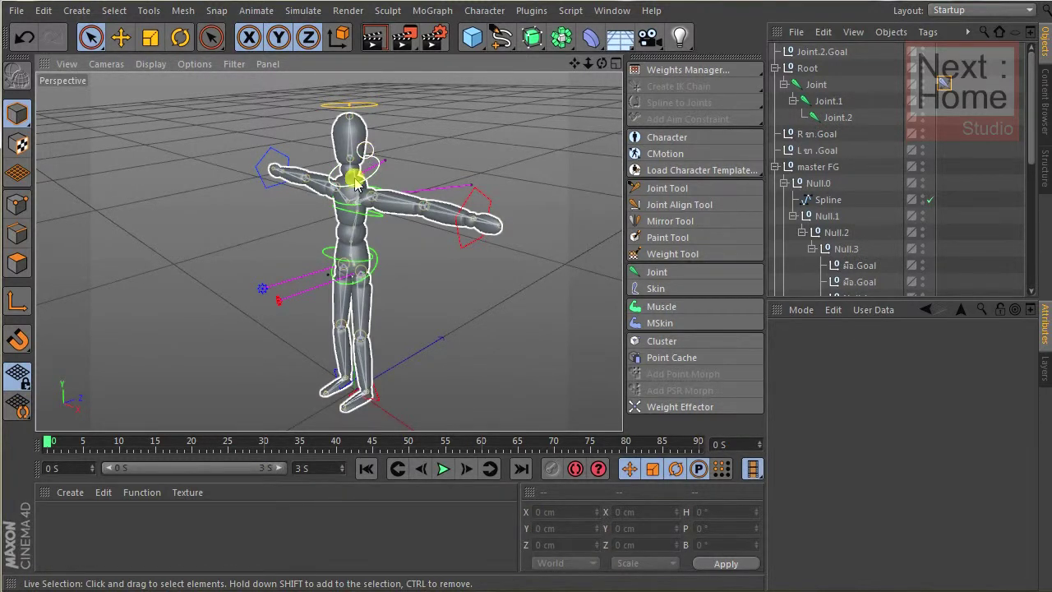
click(417, 150)
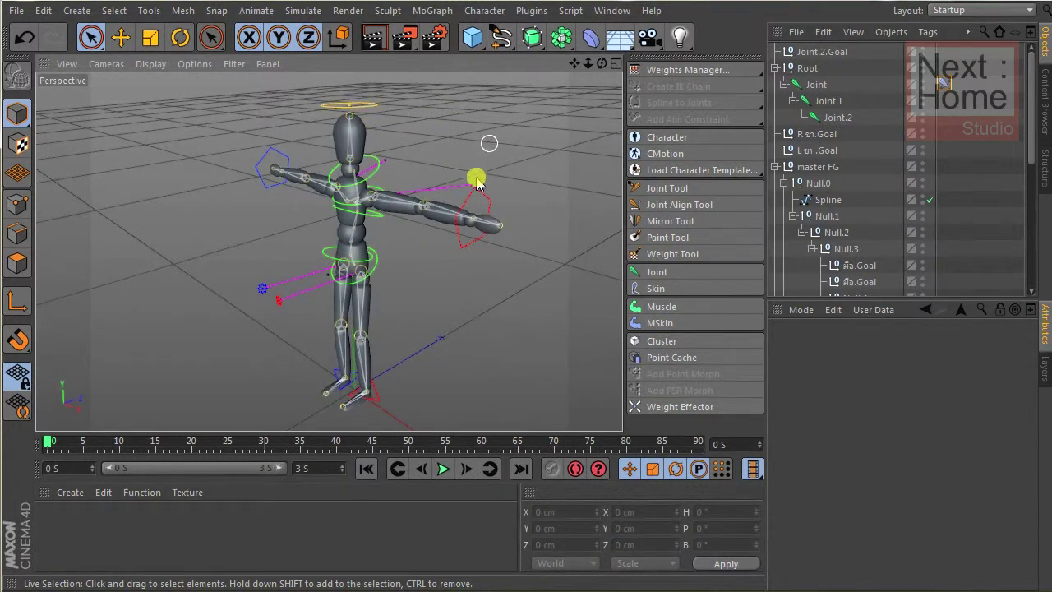
click(338, 198)
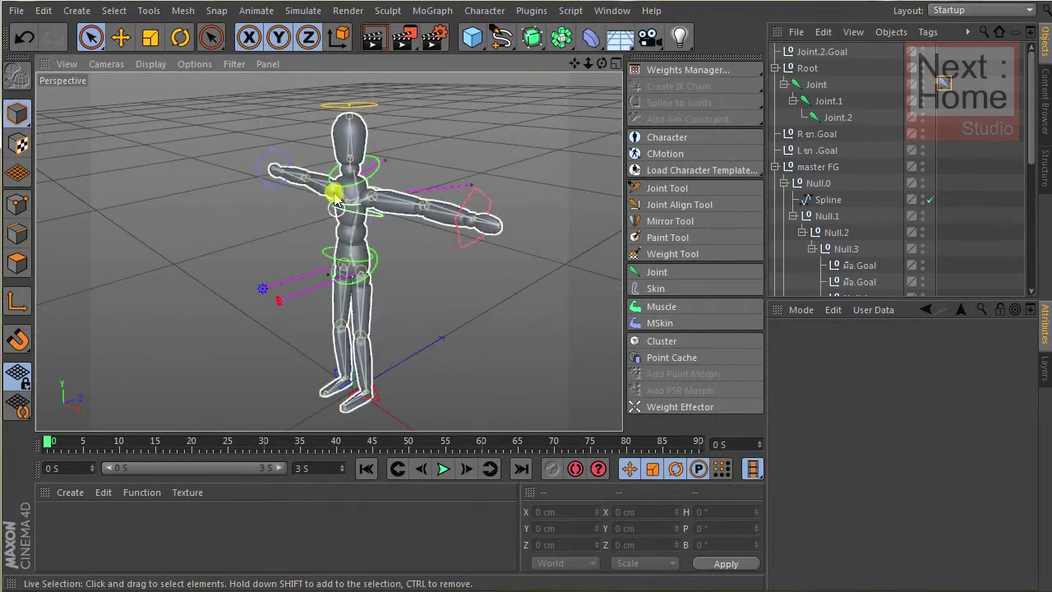
click(480, 205)
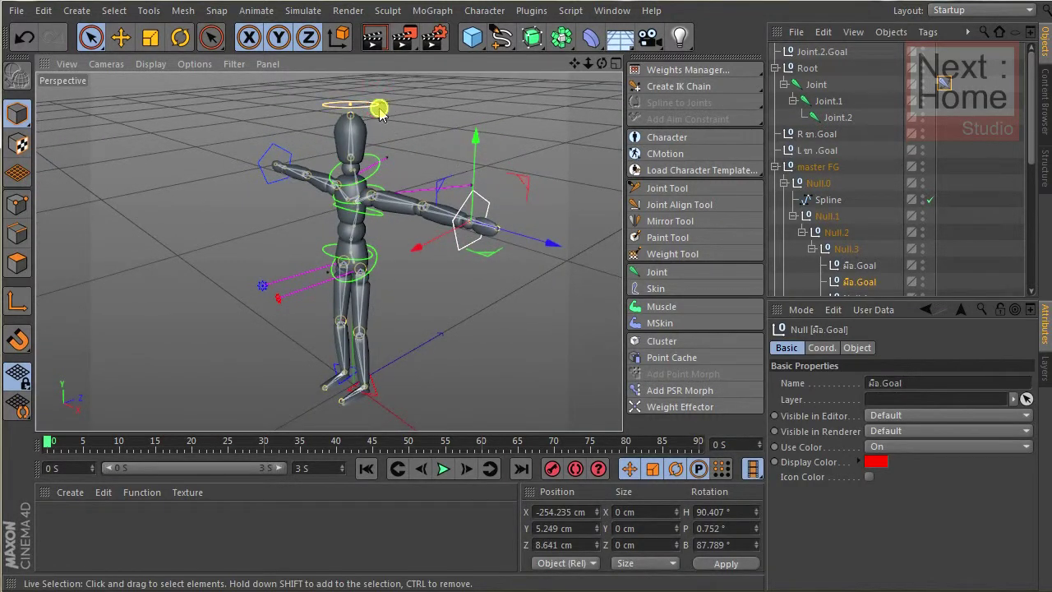
alt+drag(380, 113, 521, 156)
click(493, 149)
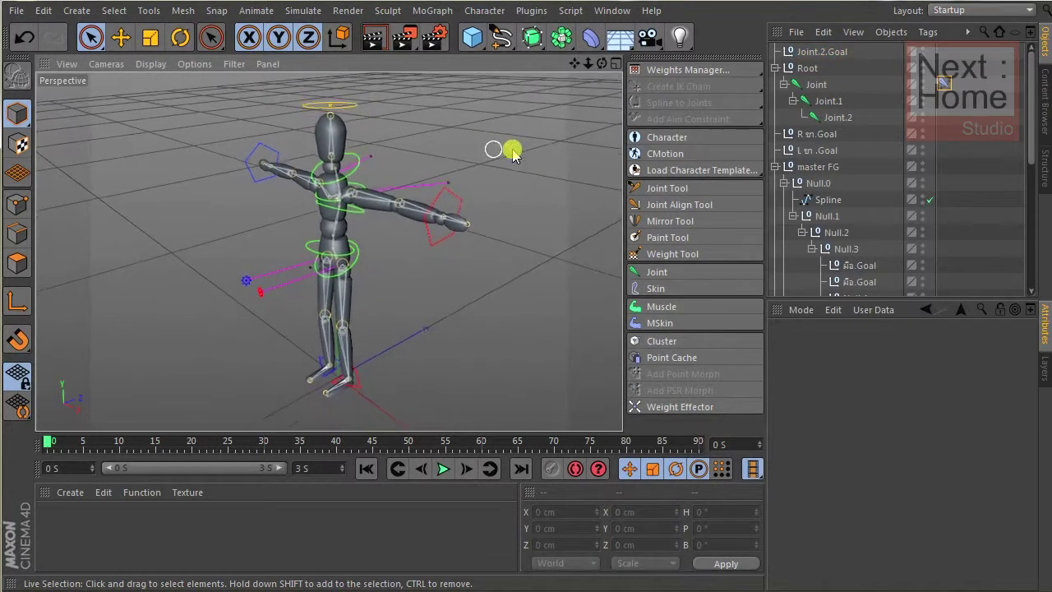
Expand Root and select Joint, Joint.1 and Joint.2 together in the Object Manager.
click(776, 69)
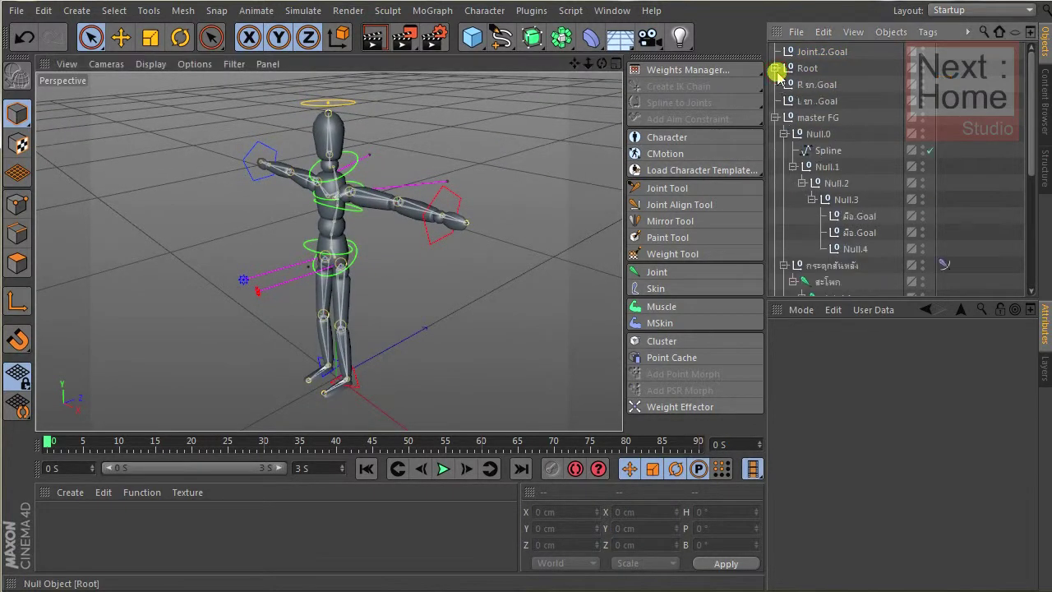
click(807, 69)
click(776, 68)
click(818, 85)
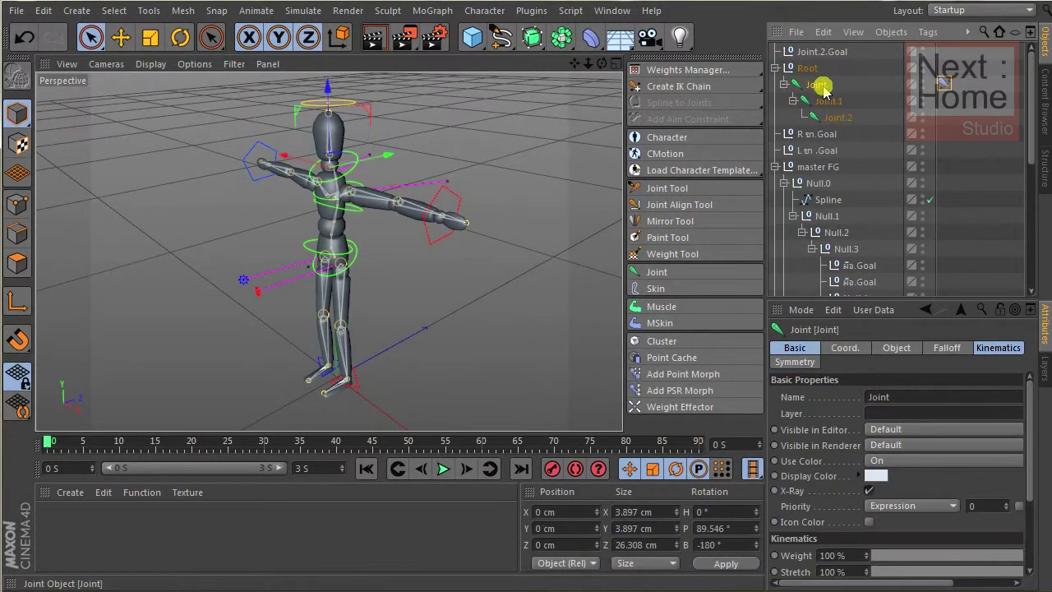
ctrl+click(839, 118)
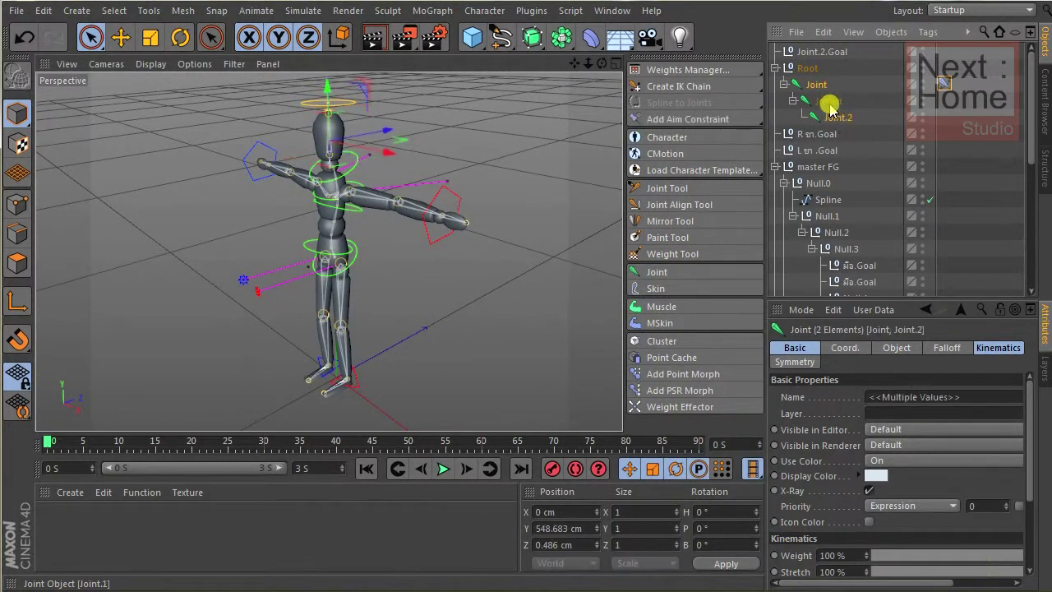
click(808, 71)
click(817, 85)
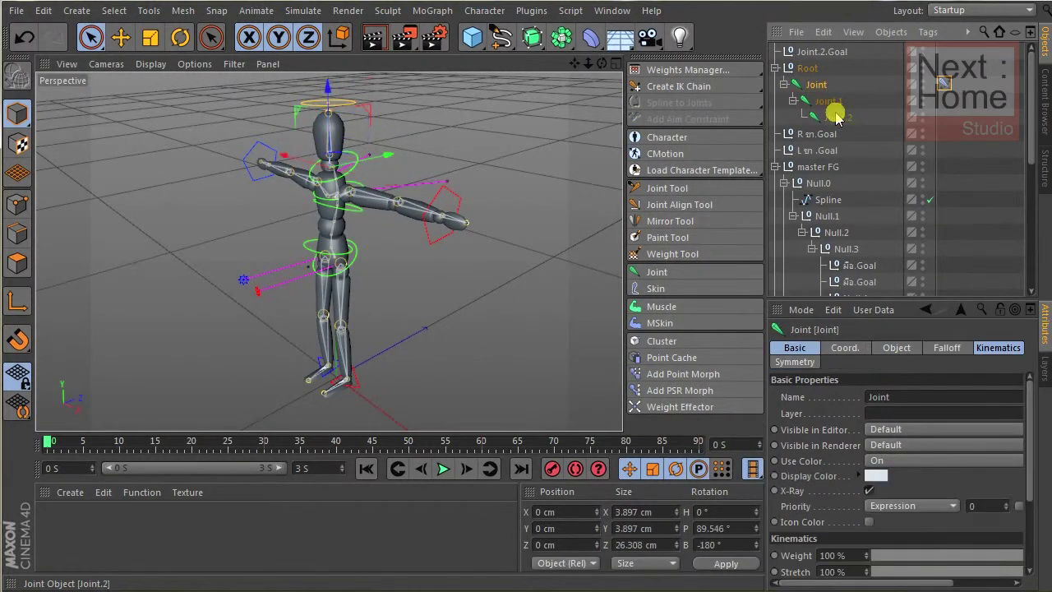
shift+click(837, 118)
Drag the three head joints onto the คอ neck joint under Joint.6, then deselect them.
scroll(831, 111, down, 1)
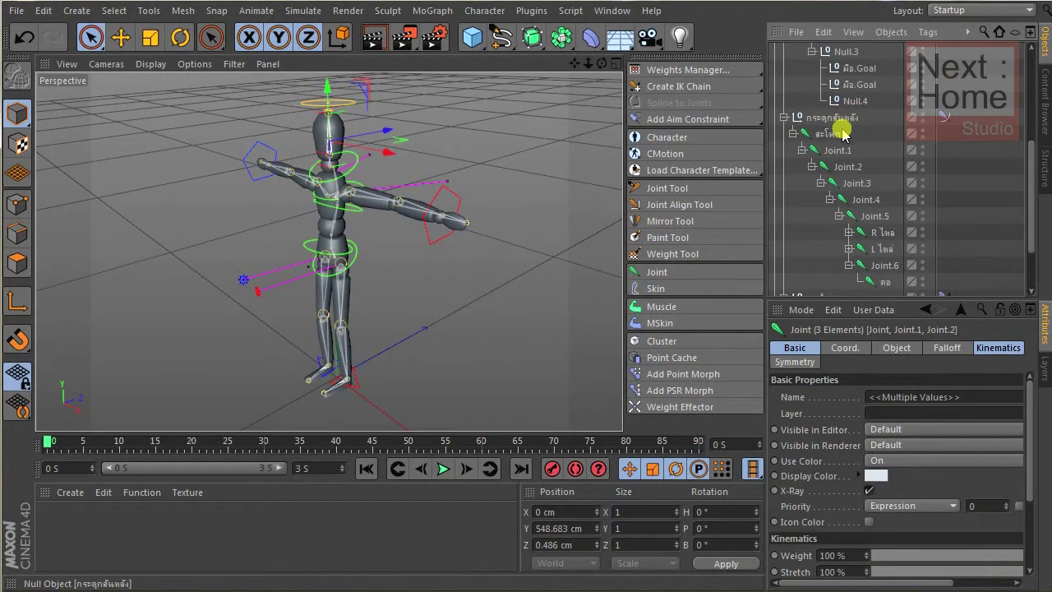
scroll(838, 106, down, 1)
scroll(818, 95, up, 2)
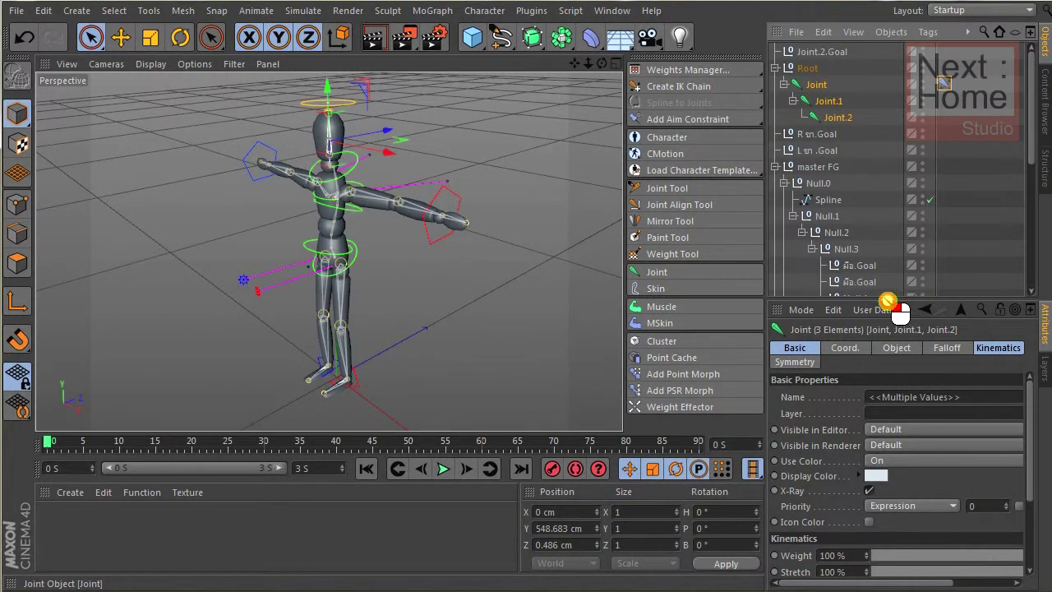
scroll(881, 288, down, 3)
scroll(880, 246, down, 2)
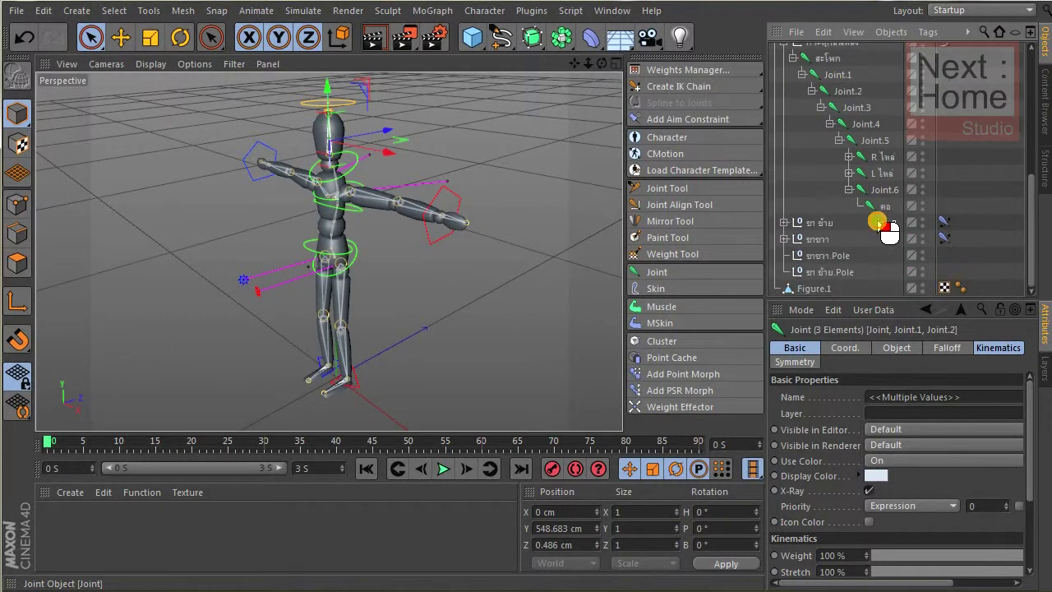
drag(892, 216, 881, 204)
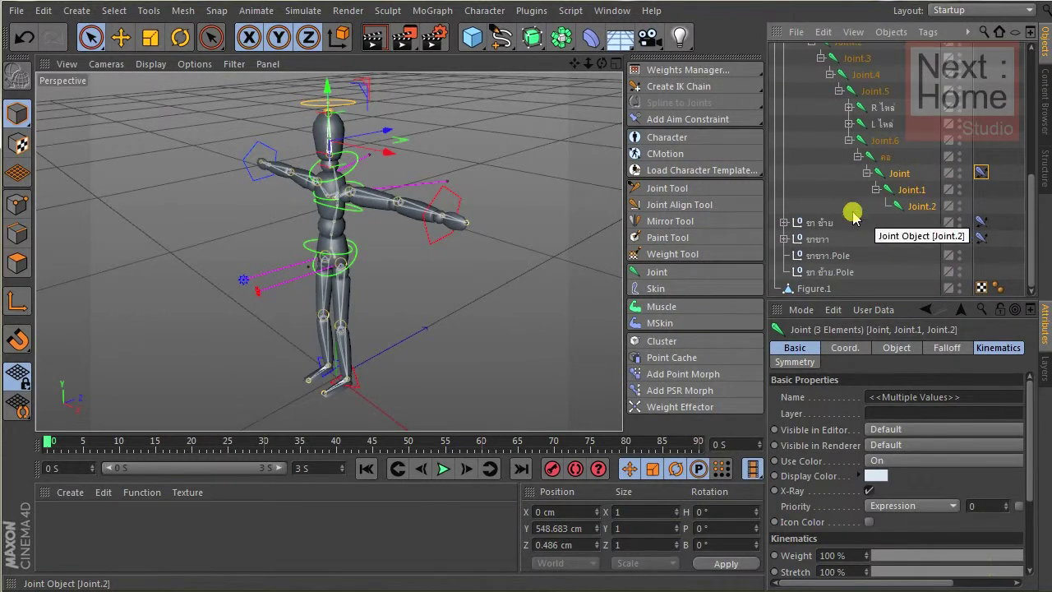
click(458, 144)
mouse_move(458, 144)
alt+mouse_down()
mouse_move(439, 144)
mouse_move(495, 113)
alt+mouse_up()
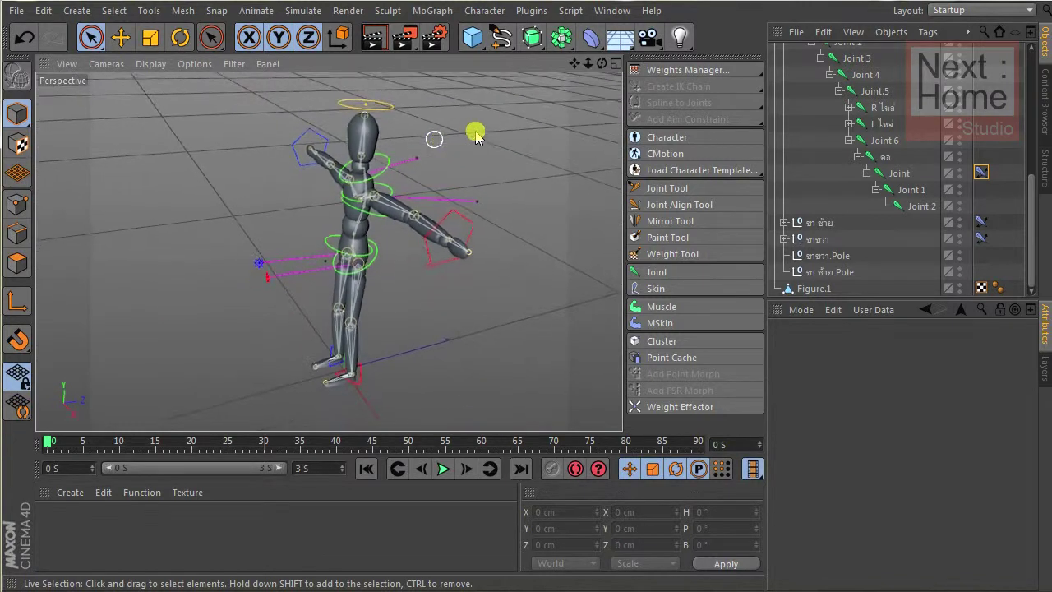
scroll(838, 143, up, 5)
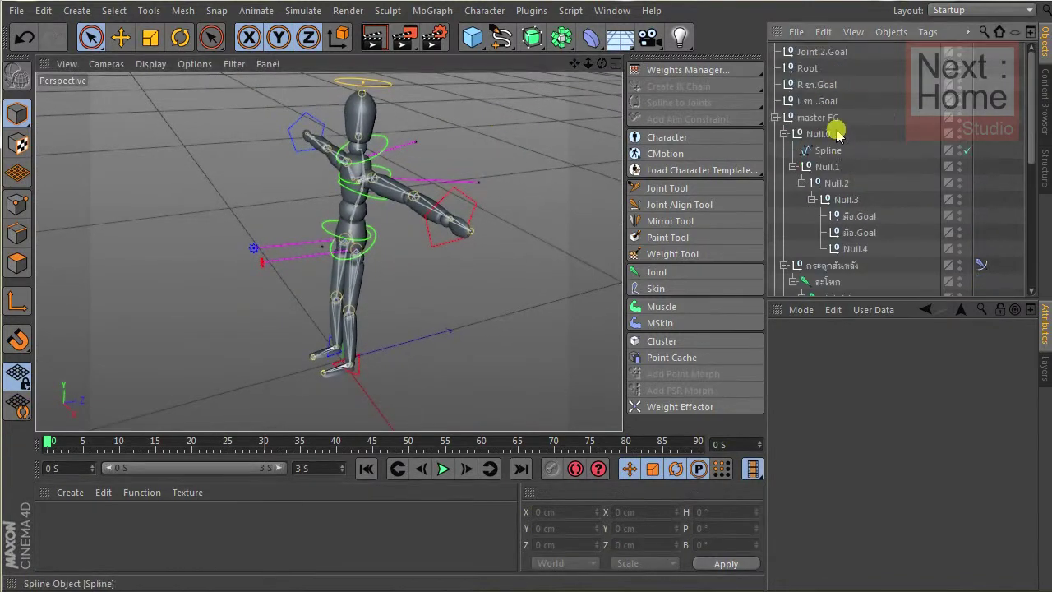
Delete the empty Root null and zoom in on the mannequin's head and torso.
click(809, 69)
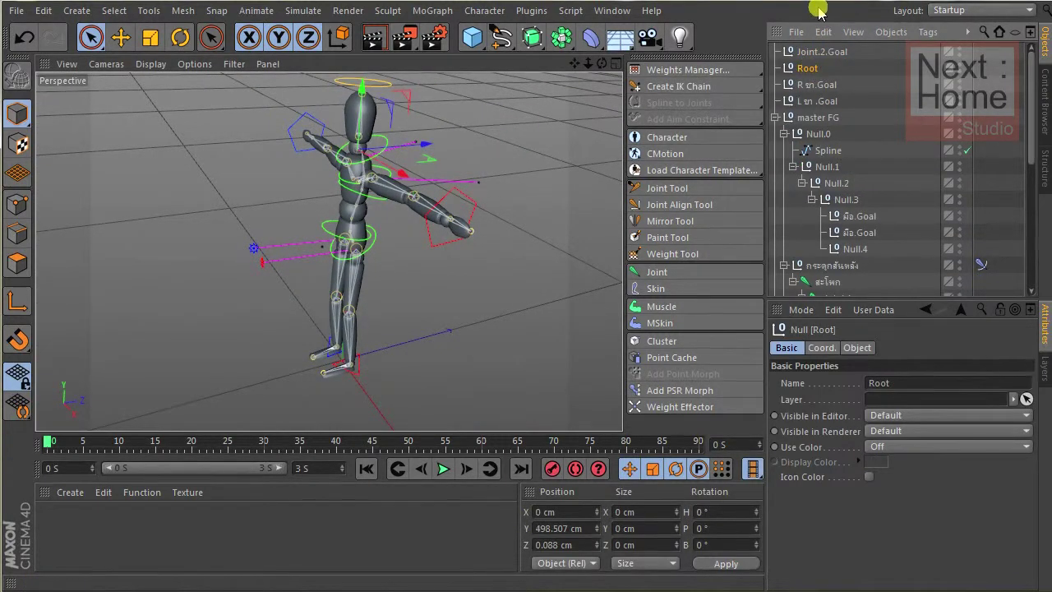
key(Delete)
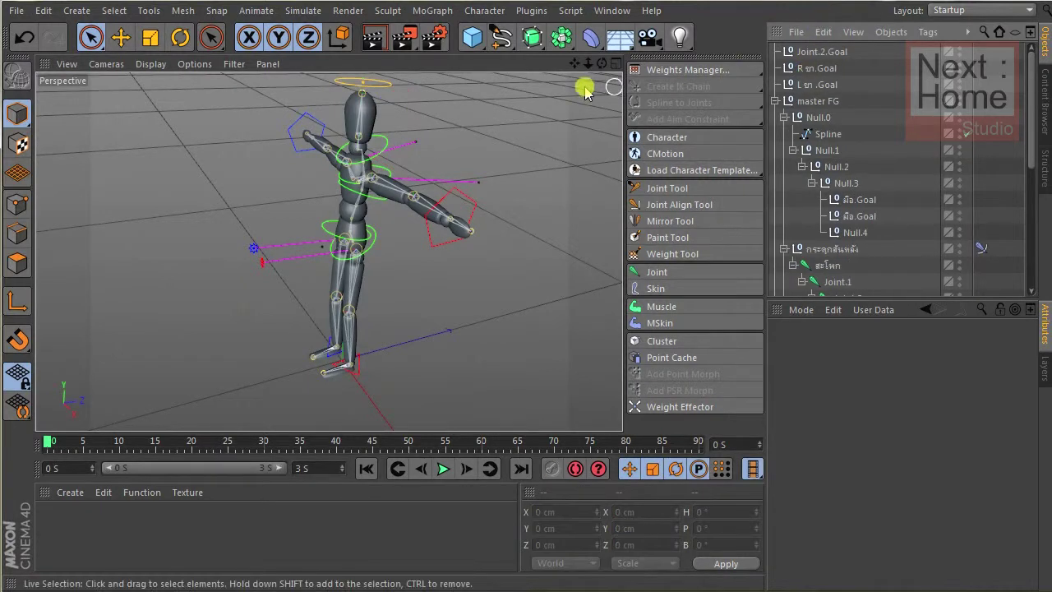
mouse_move(488, 123)
alt+mouse_down()
mouse_move(436, 132)
mouse_move(364, 106)
alt+mouse_up()
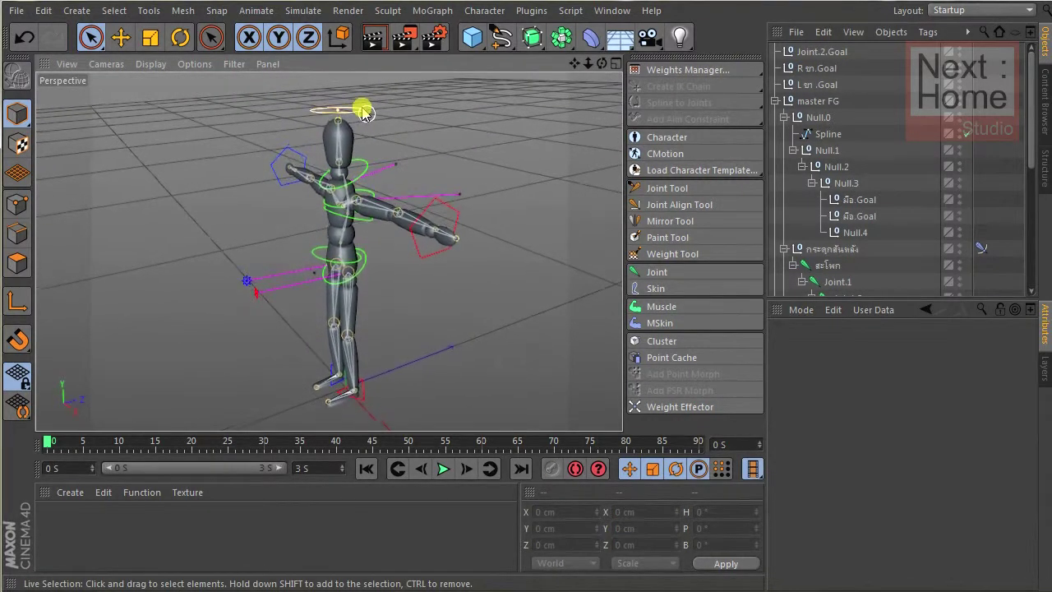
alt+right_drag(364, 103, 404, 242)
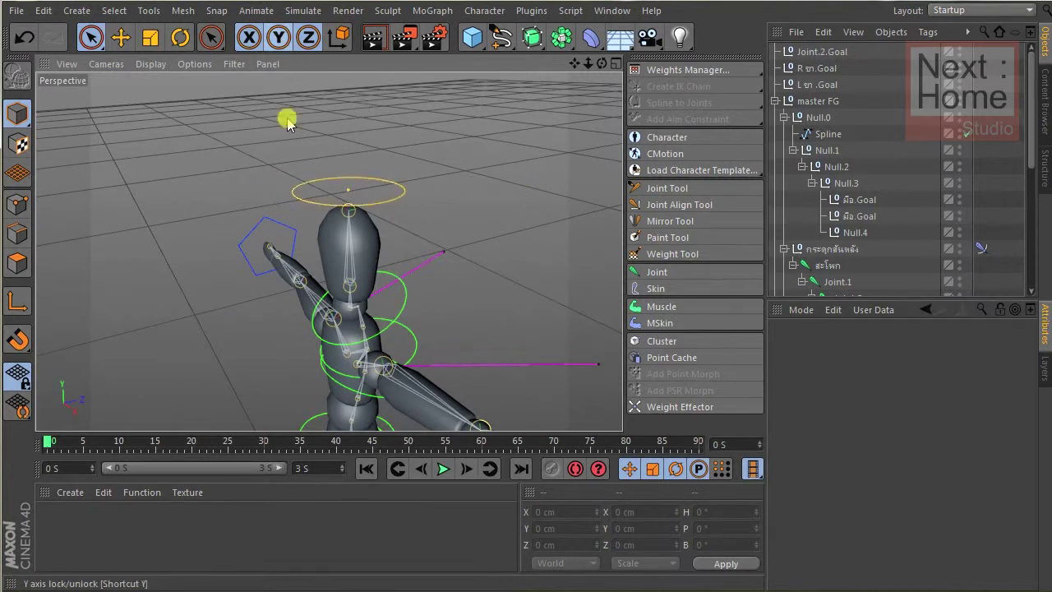
Move Joint.2.Goal around to check the head bends, ending above the head at Y 622.812 cm.
click(374, 183)
mouse_move(417, 187)
mouse_down()
mouse_move(386, 186)
mouse_move(374, 123)
mouse_move(375, 140)
mouse_move(396, 108)
mouse_move(331, 174)
mouse_move(313, 108)
mouse_move(313, 168)
mouse_move(319, 130)
mouse_move(302, 104)
mouse_move(271, 159)
mouse_move(296, 150)
mouse_move(296, 160)
mouse_move(334, 128)
mouse_move(273, 217)
mouse_up()
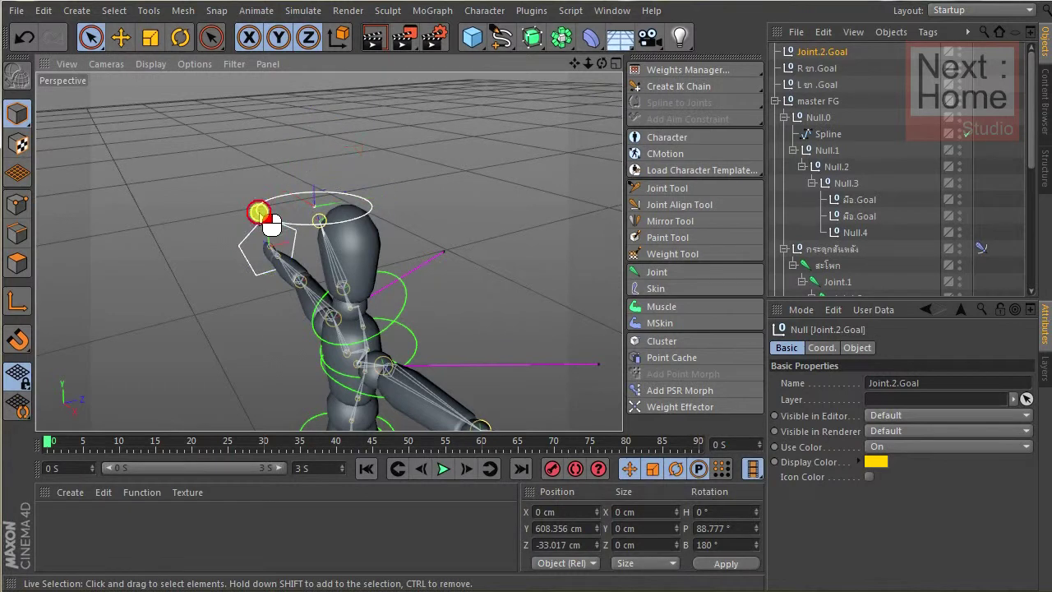
click(337, 212)
mouse_move(349, 189)
mouse_down()
mouse_move(412, 201)
mouse_move(475, 198)
mouse_move(427, 184)
mouse_move(479, 187)
mouse_up()
mouse_move(434, 123)
mouse_down()
mouse_move(421, 193)
mouse_move(429, 206)
mouse_move(421, 150)
mouse_move(326, 161)
mouse_move(350, 107)
mouse_move(366, 119)
mouse_up()
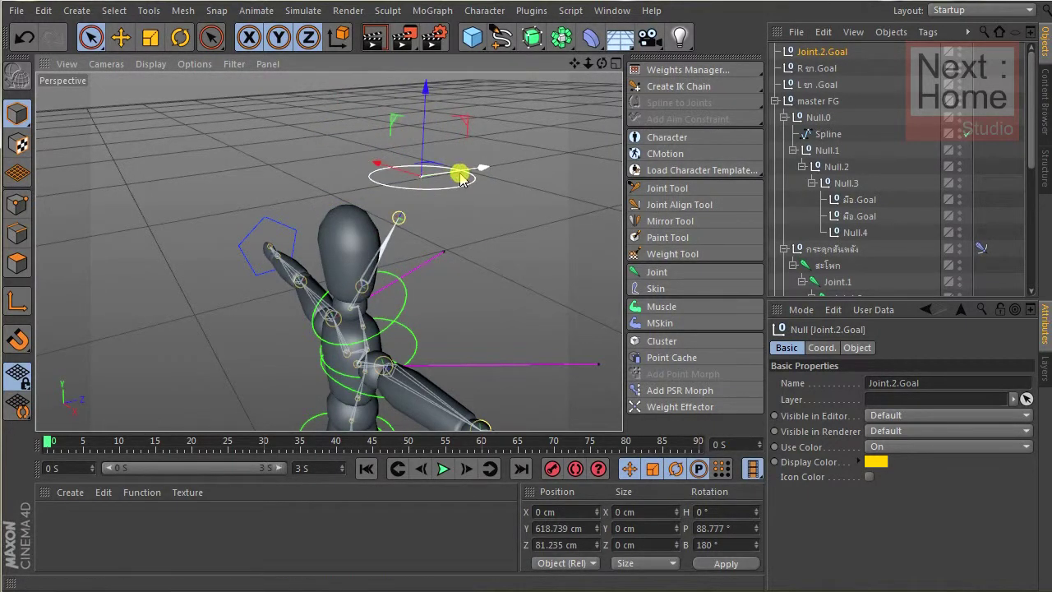
mouse_move(460, 170)
mouse_down()
mouse_move(364, 185)
mouse_move(316, 119)
mouse_move(315, 189)
mouse_move(315, 148)
mouse_move(335, 120)
mouse_up()
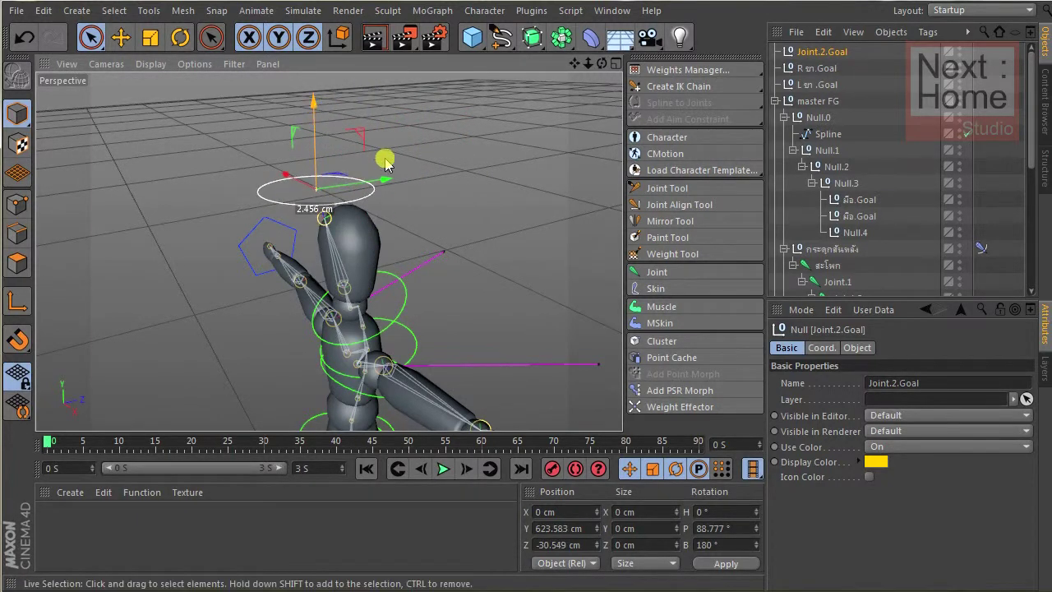
mouse_move(383, 164)
mouse_down()
mouse_move(397, 183)
mouse_move(425, 176)
mouse_move(423, 185)
mouse_up()
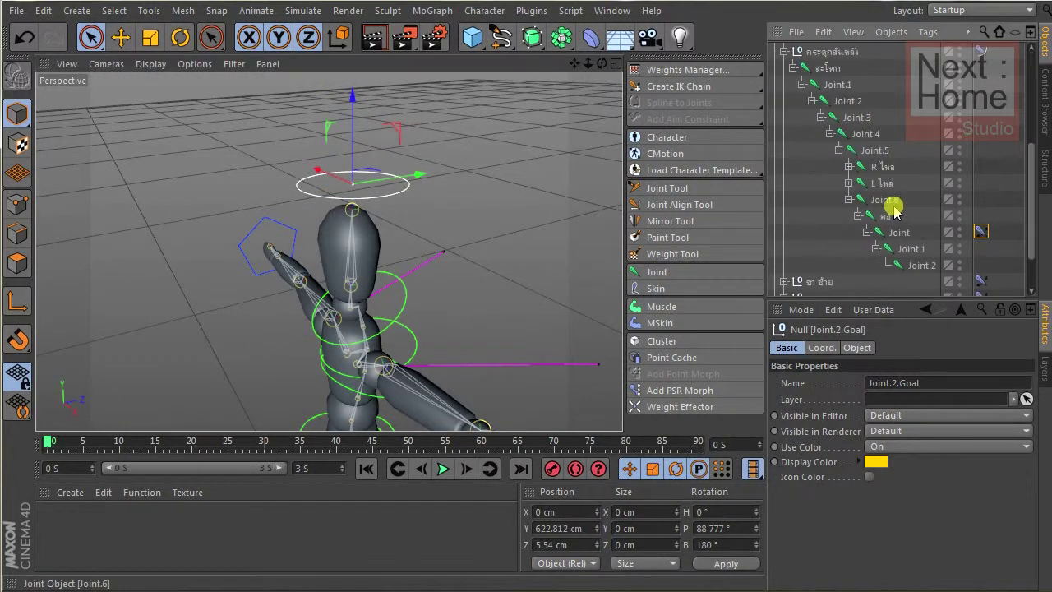
Add a pole to the neck IK tag and move Joint.Pole up and to the right.
scroll(932, 249, down, 5)
click(985, 174)
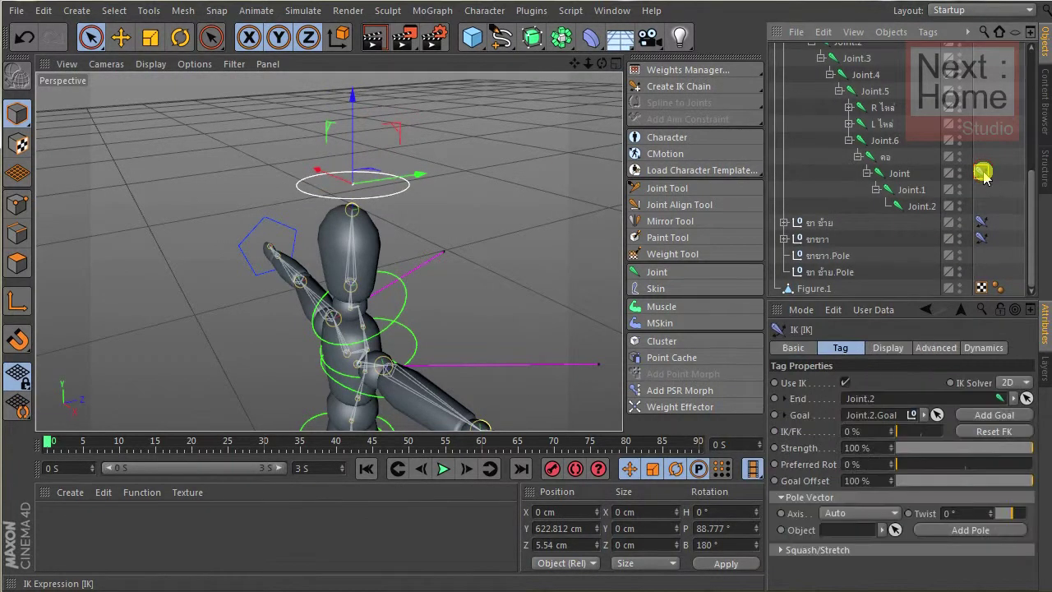
click(984, 531)
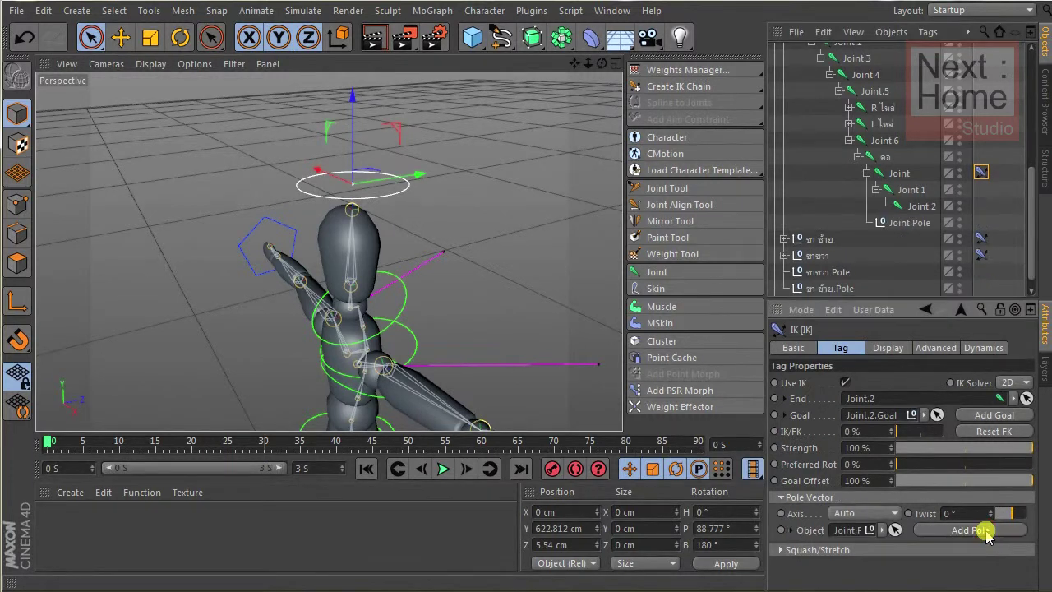
click(911, 222)
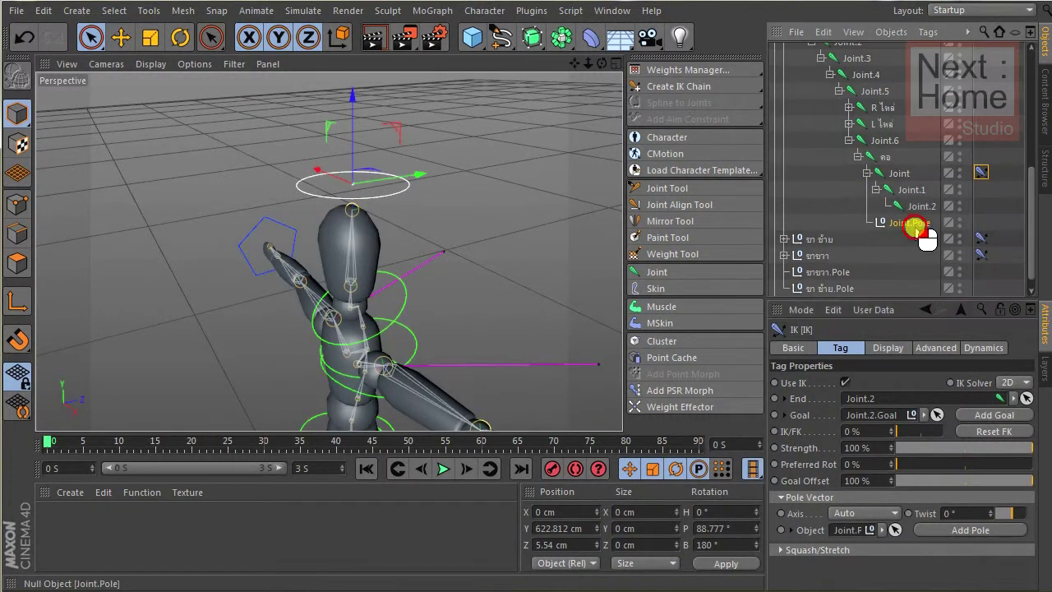
drag(421, 286, 498, 246)
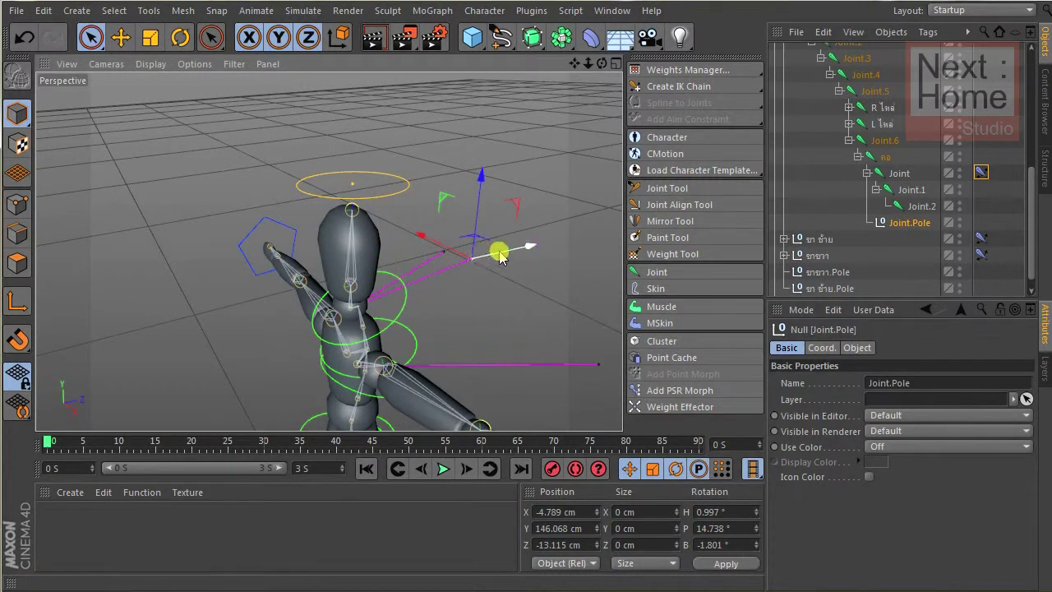
Move the head goal Joint.2.Goal lower, to Y 608.635 cm.
click(394, 182)
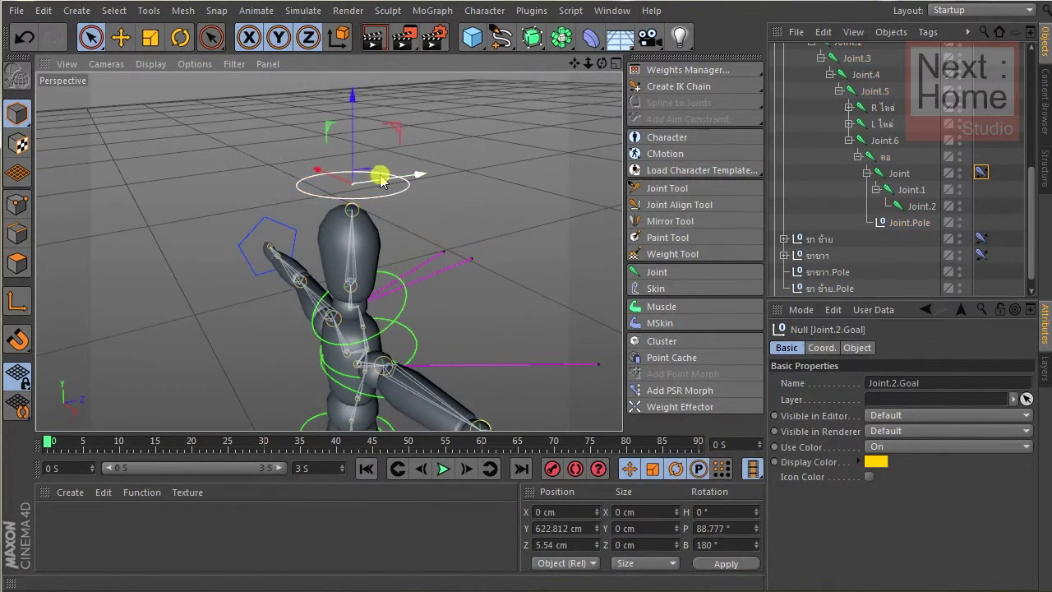
click(346, 125)
mouse_move(372, 167)
mouse_down()
mouse_move(355, 151)
mouse_move(359, 112)
mouse_up()
alt+drag(410, 177, 415, 170)
Rotate, raise and rotate back Joint.2.Goal to check the head tilts, then view from above.
click(178, 45)
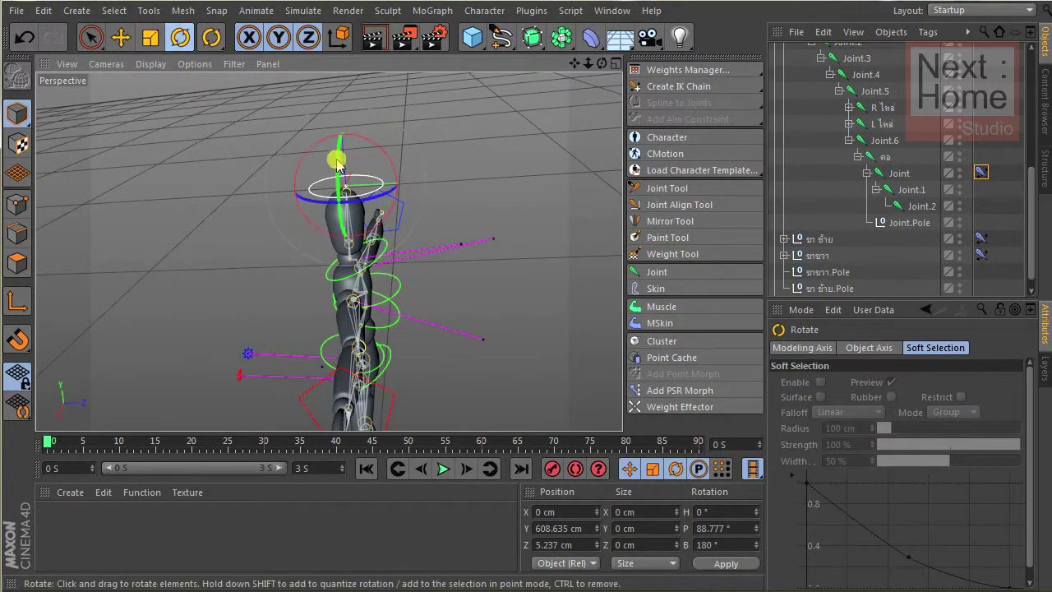
drag(312, 159, 305, 140)
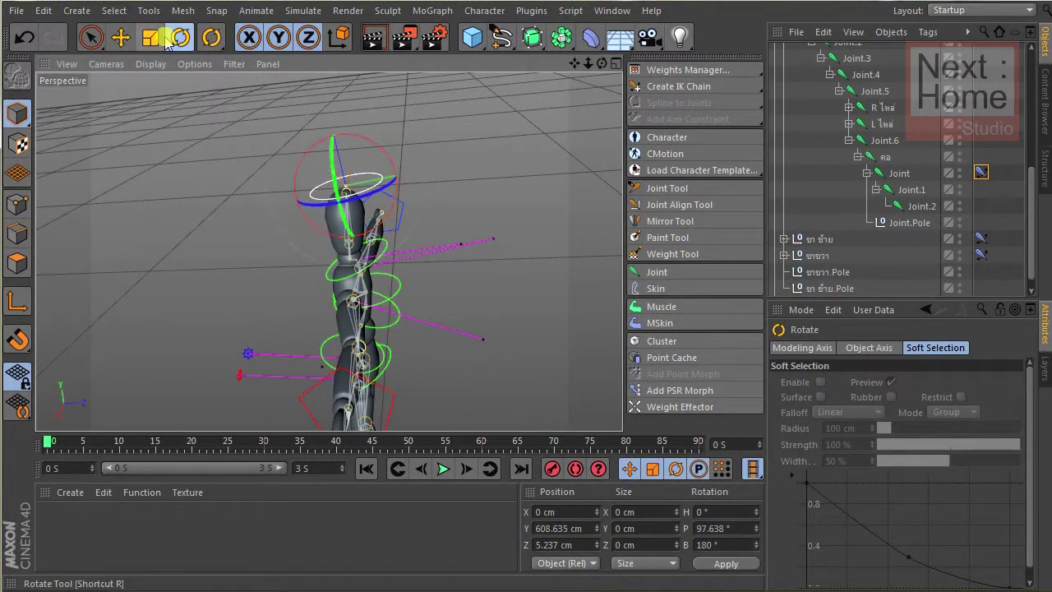
click(120, 37)
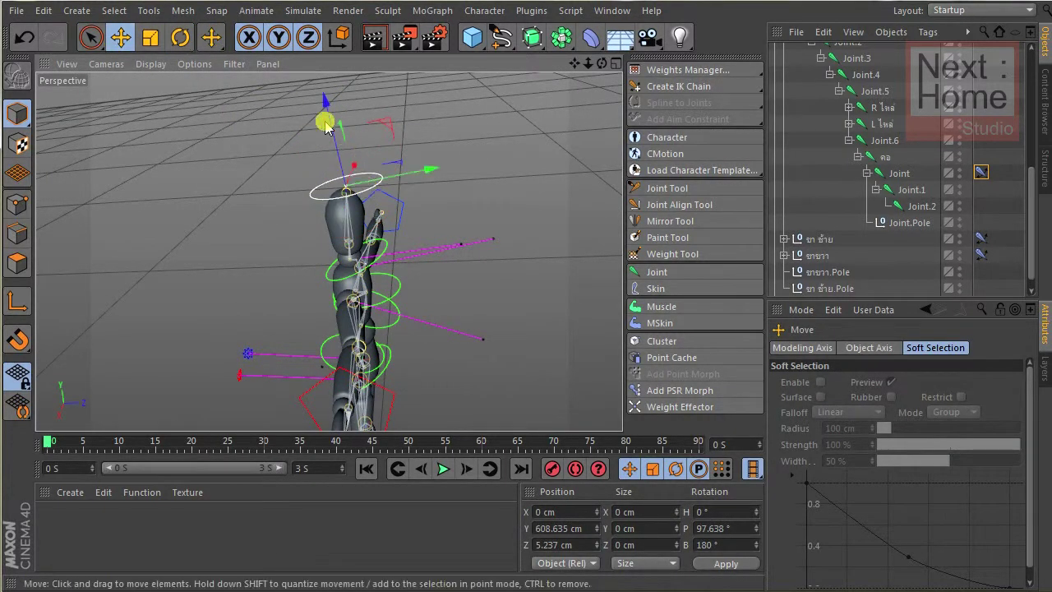
mouse_move(345, 146)
mouse_down()
mouse_move(339, 115)
mouse_move(438, 158)
mouse_move(431, 177)
mouse_move(398, 182)
mouse_move(411, 167)
mouse_move(316, 97)
mouse_move(322, 123)
mouse_move(329, 110)
mouse_move(376, 131)
mouse_move(434, 182)
mouse_up()
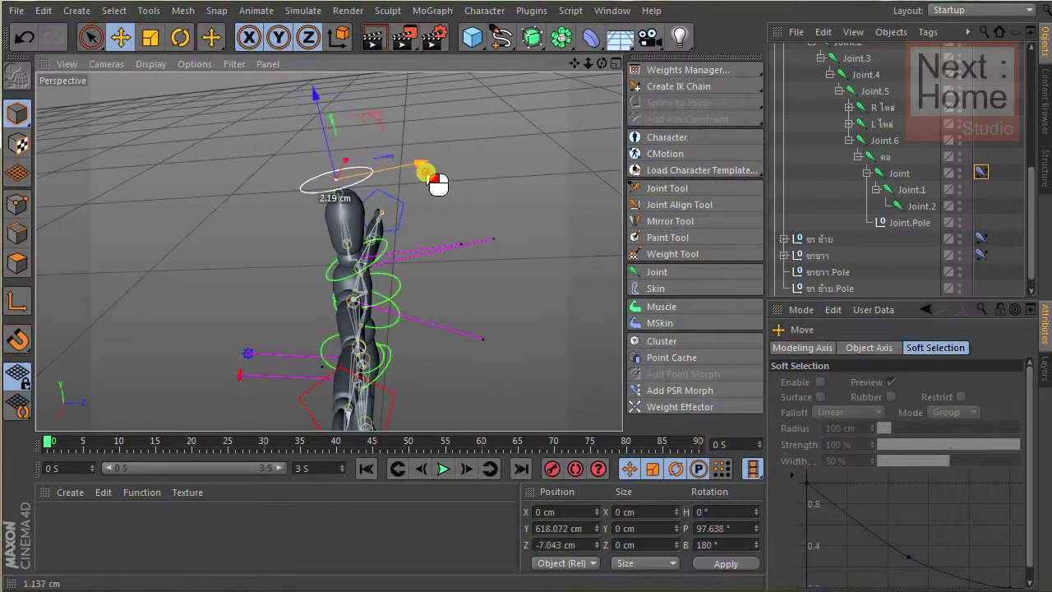
click(180, 37)
drag(378, 127, 391, 157)
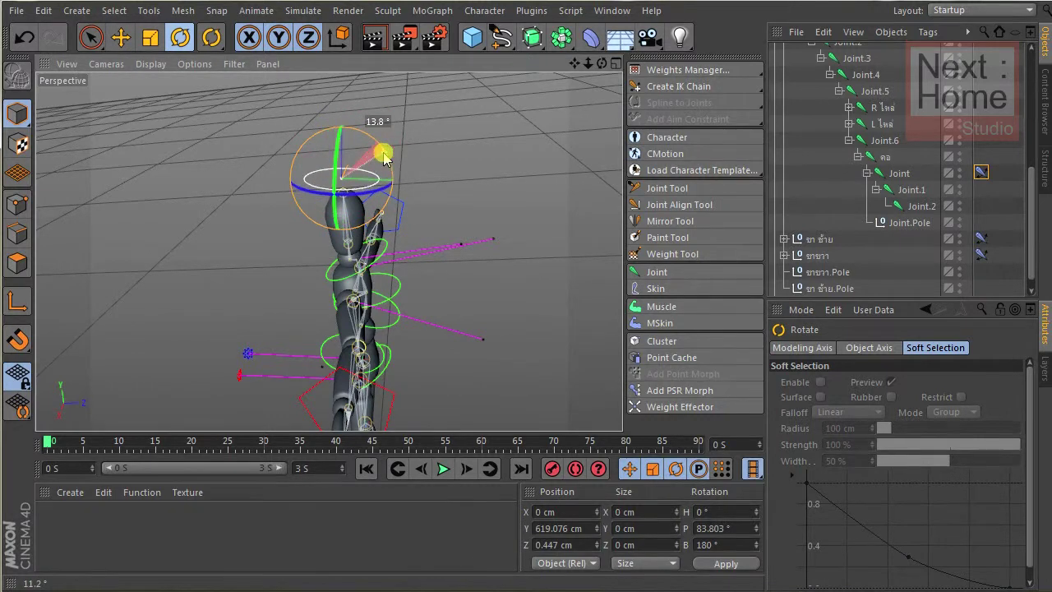
click(411, 157)
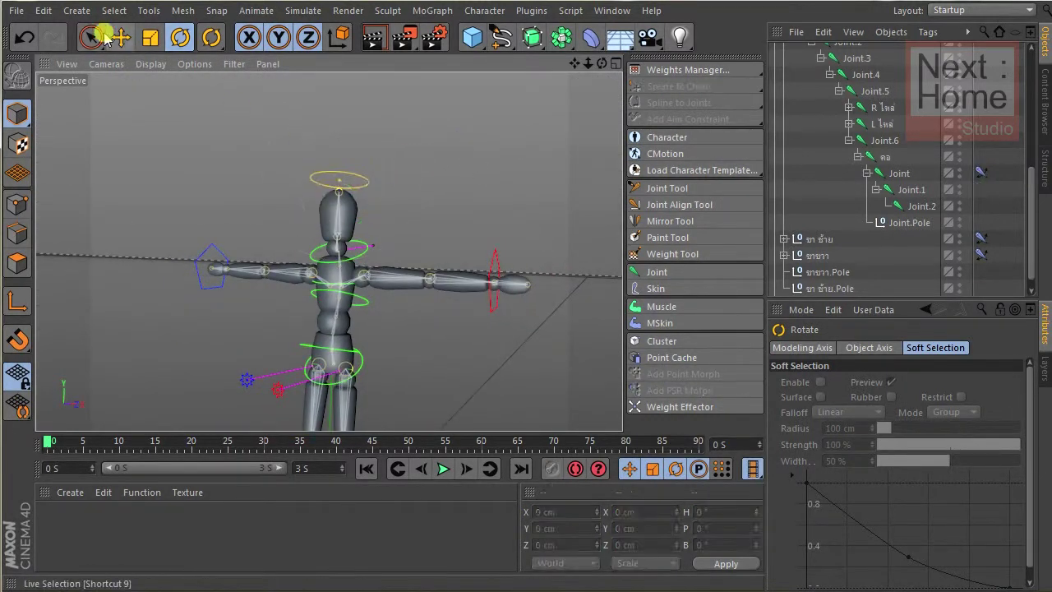
mouse_move(153, 141)
alt+mouse_down()
mouse_move(331, 214)
mouse_move(401, 155)
mouse_move(399, 140)
mouse_move(448, 123)
alt+mouse_up()
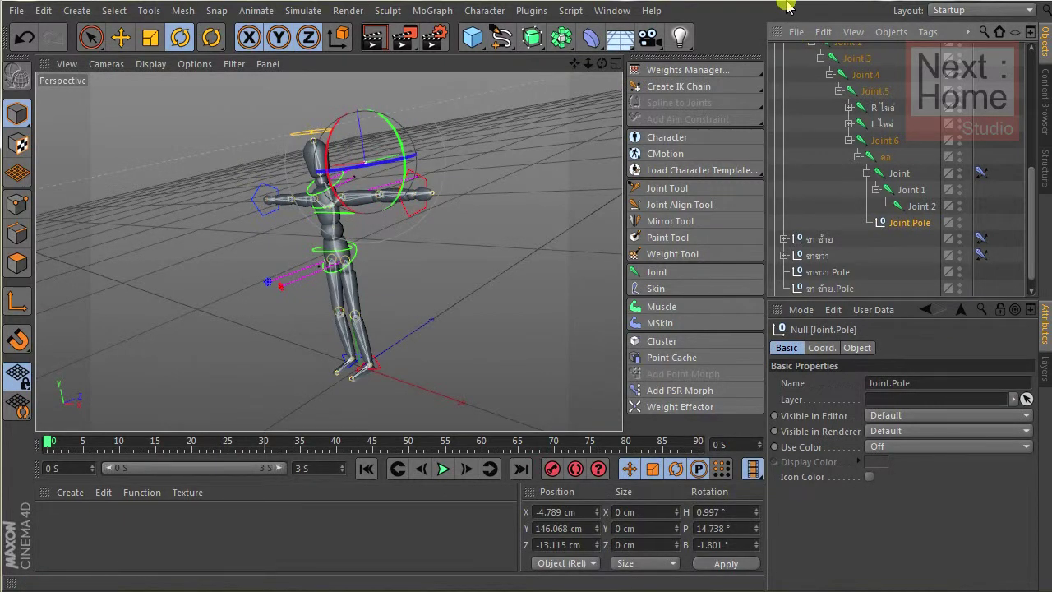
Delete Joint.Pole and expand the ขา ซ้าย leg and L/R ไหล shoulder hierarchies.
key(Delete)
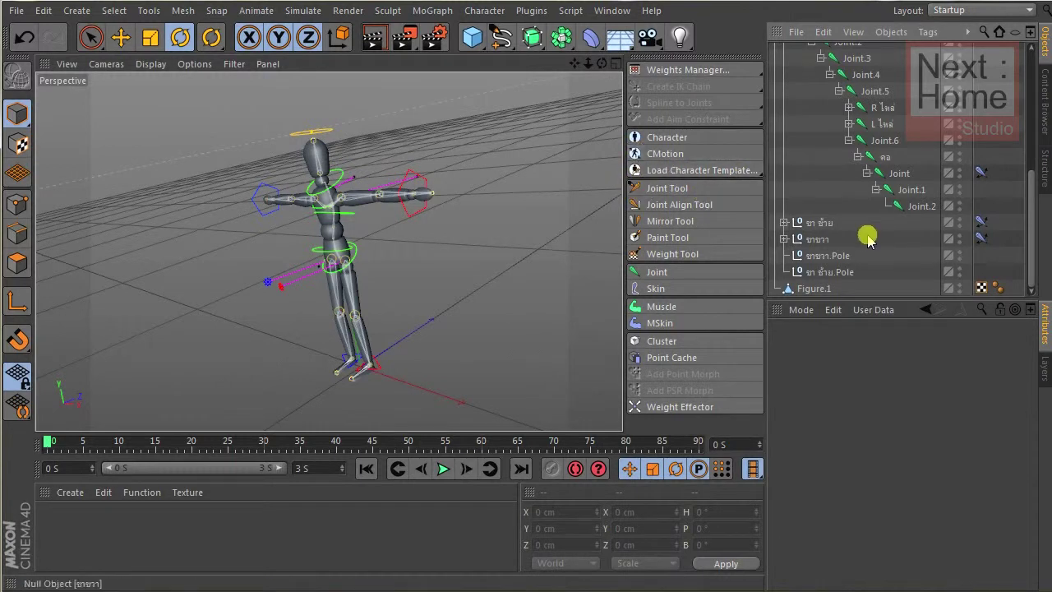
click(786, 222)
scroll(793, 226, down, 2)
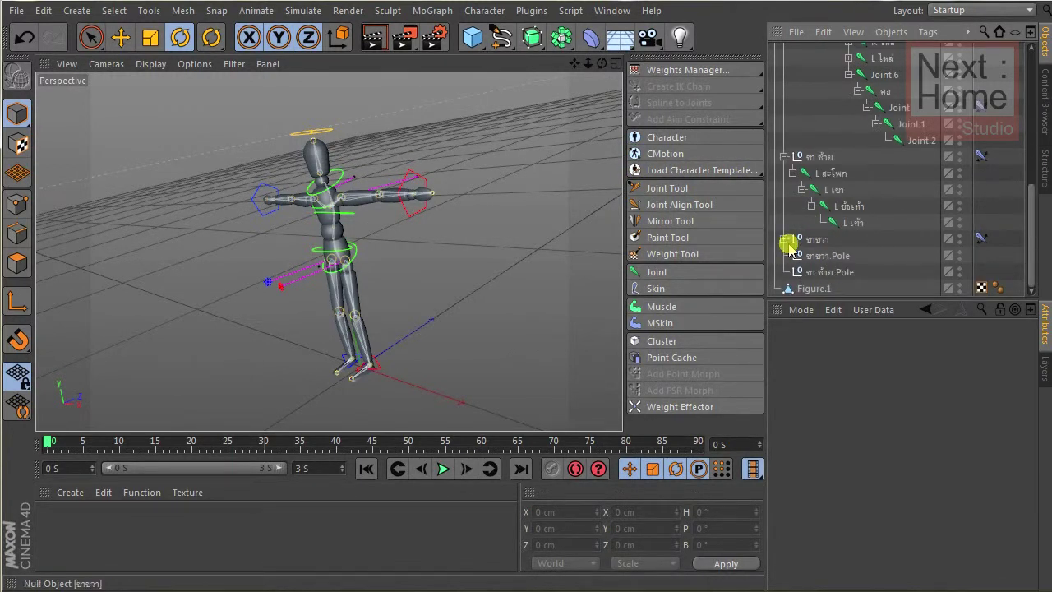
scroll(803, 251, down, 2)
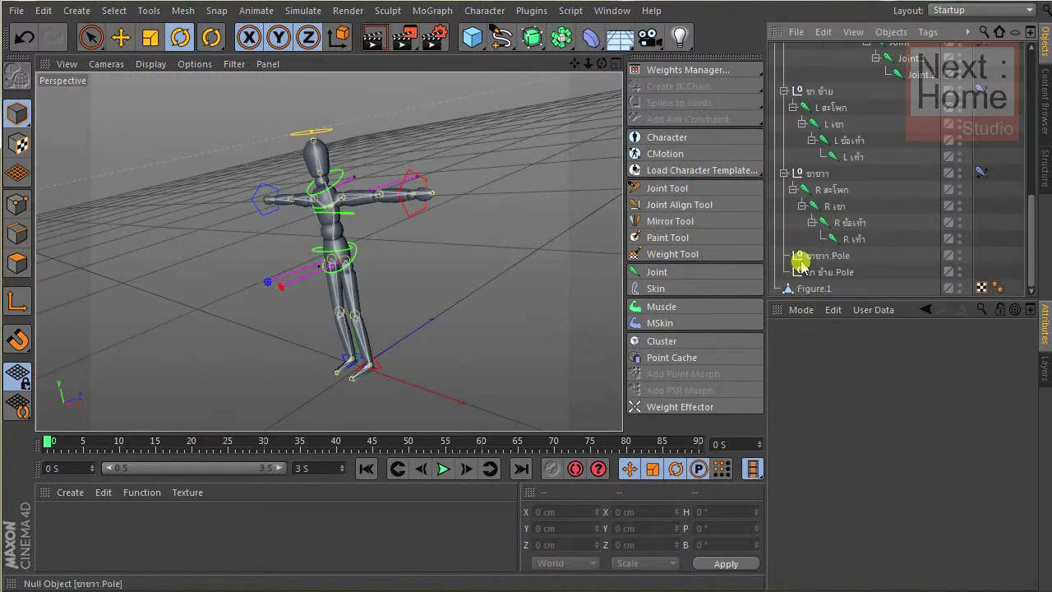
scroll(863, 235, up, 3)
scroll(872, 222, up, 3)
scroll(873, 215, up, 1)
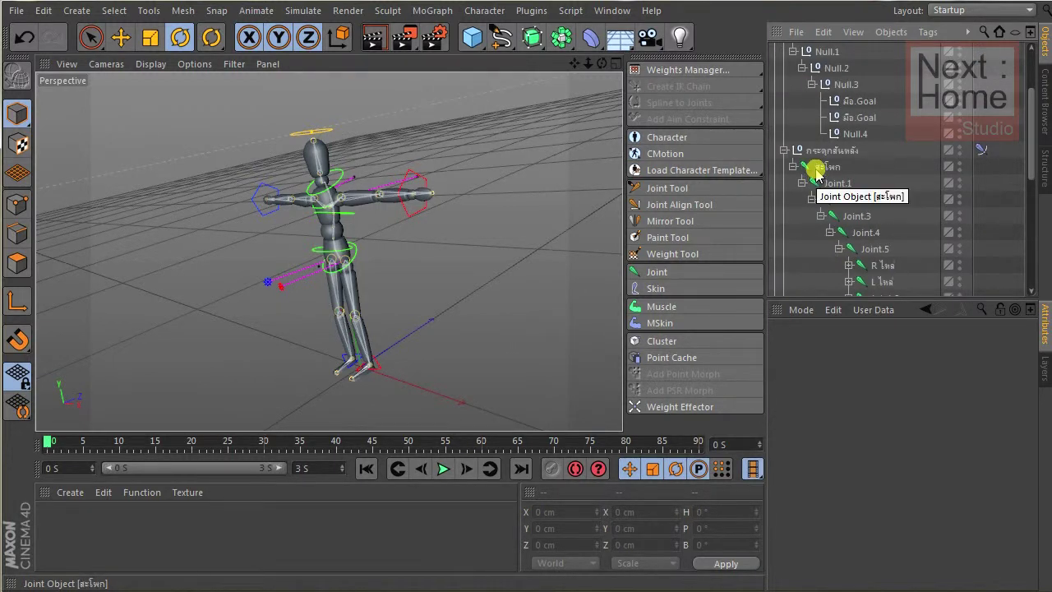
scroll(820, 173, down, 3)
click(850, 184)
click(850, 167)
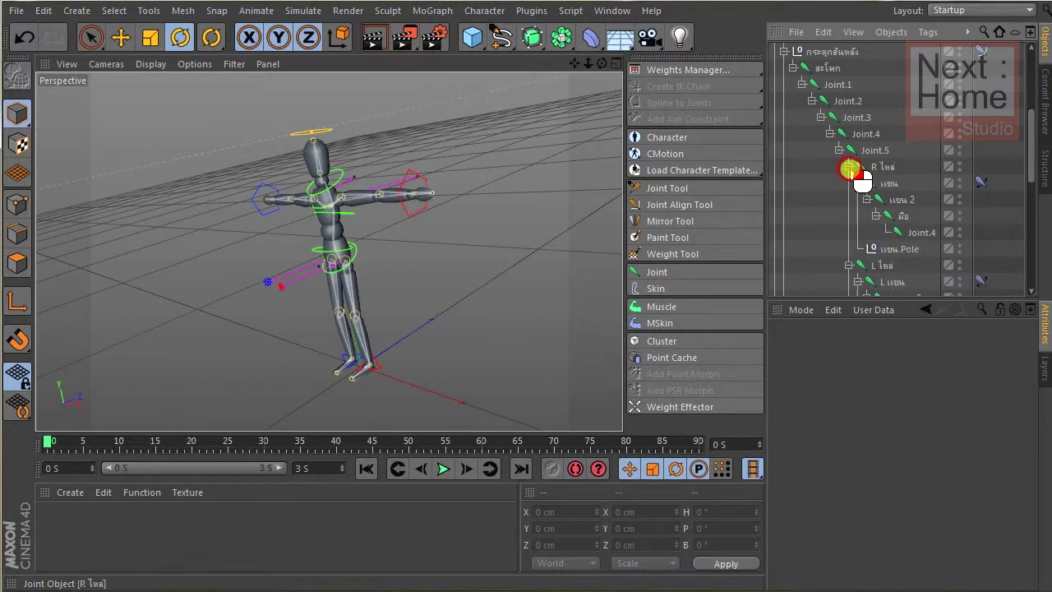
scroll(904, 239, down, 5)
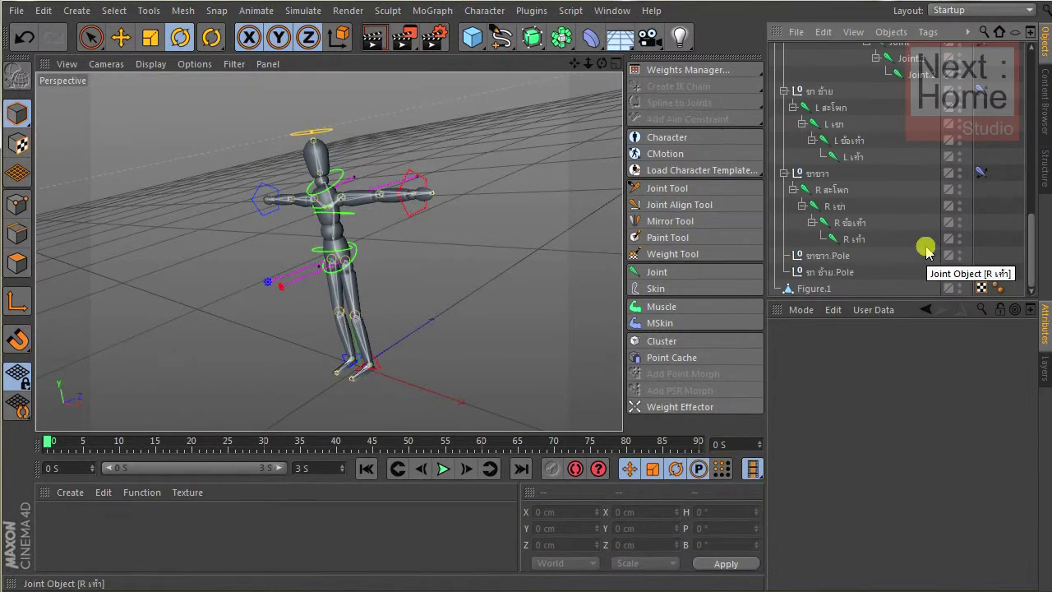
Select all joints plus the Figure.1 mesh, 34 elements, and scroll to verify the selection.
drag(801, 245, 808, 80)
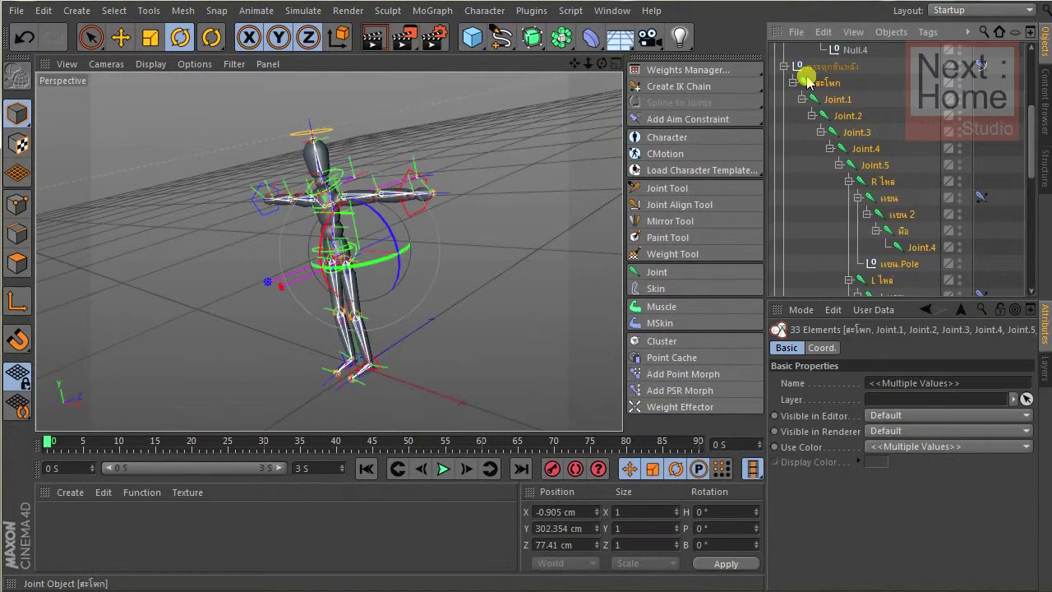
scroll(820, 111, down, 5)
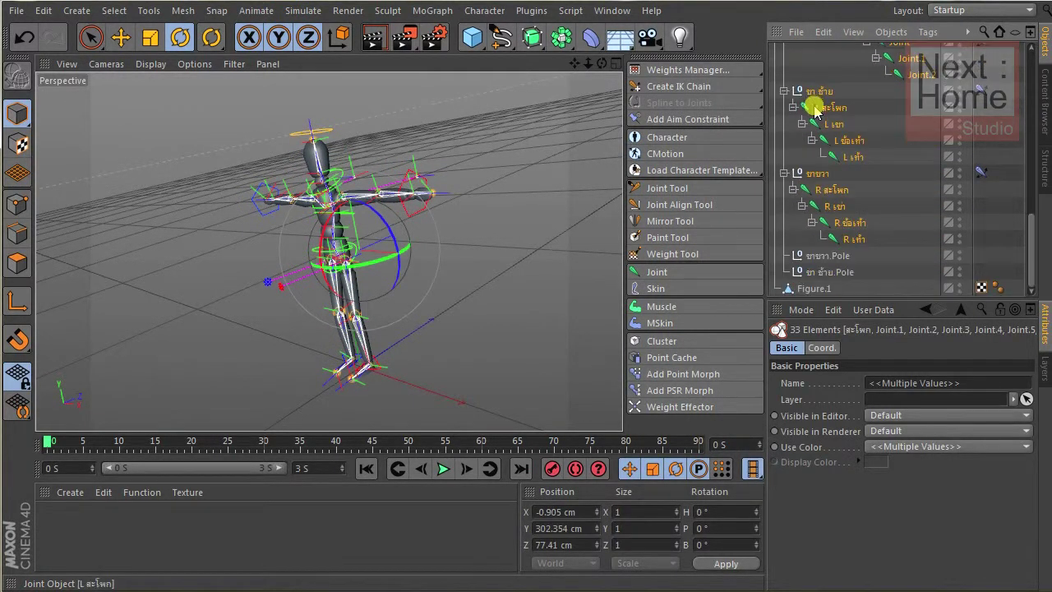
ctrl+click(816, 296)
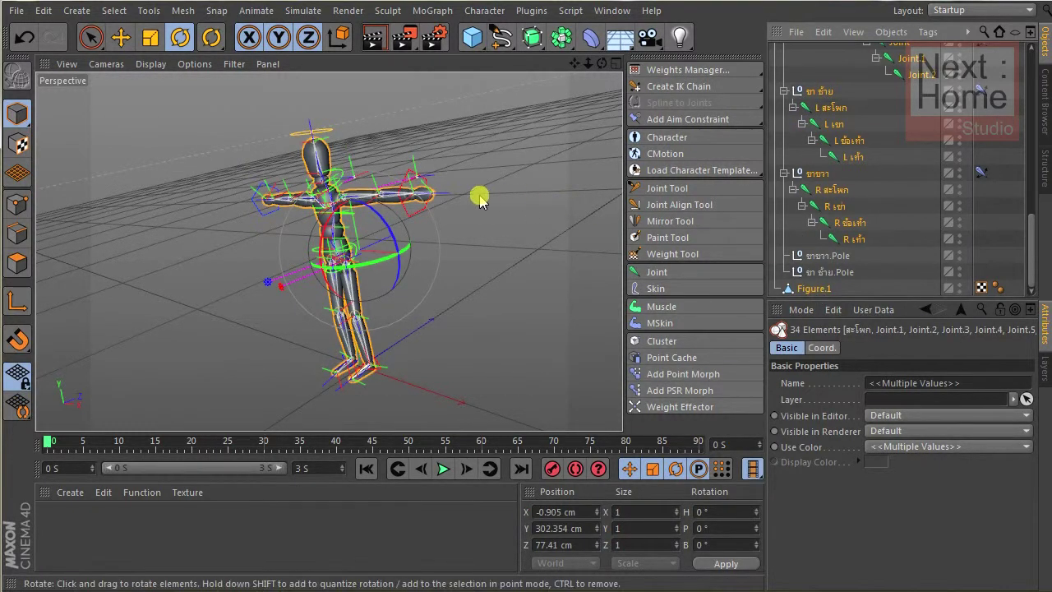
mouse_move(282, 176)
alt+mouse_down()
mouse_move(305, 153)
mouse_move(503, 195)
alt+mouse_up()
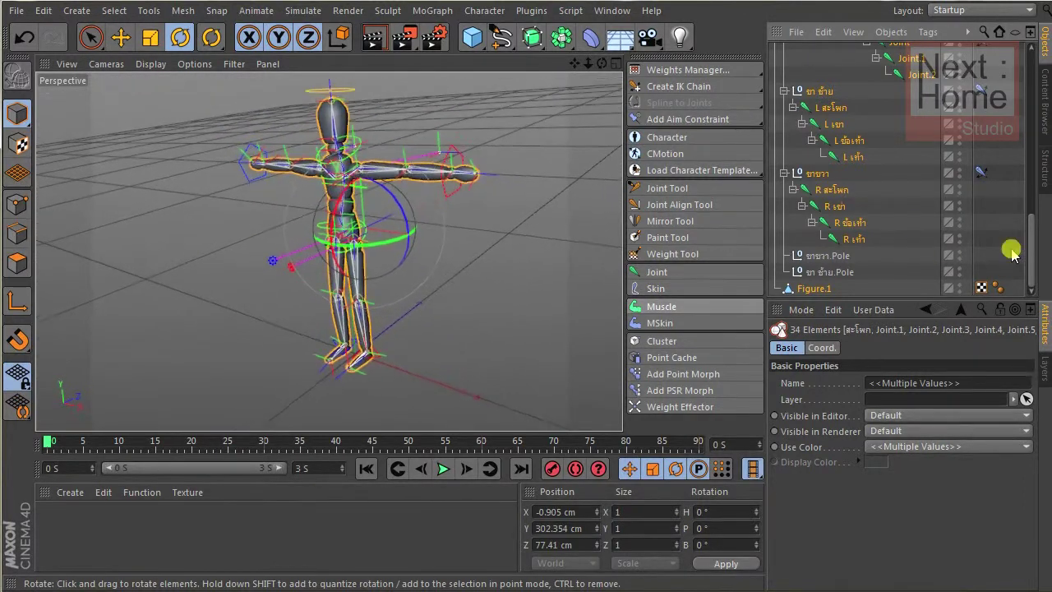
scroll(953, 237, up, 5)
scroll(862, 243, up, 5)
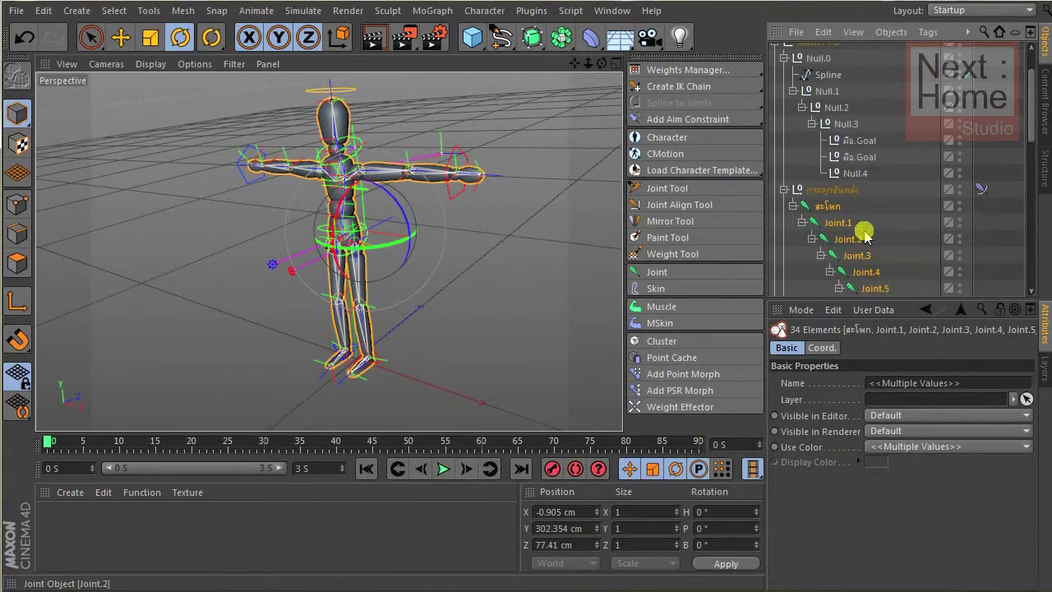
scroll(847, 203, down, 5)
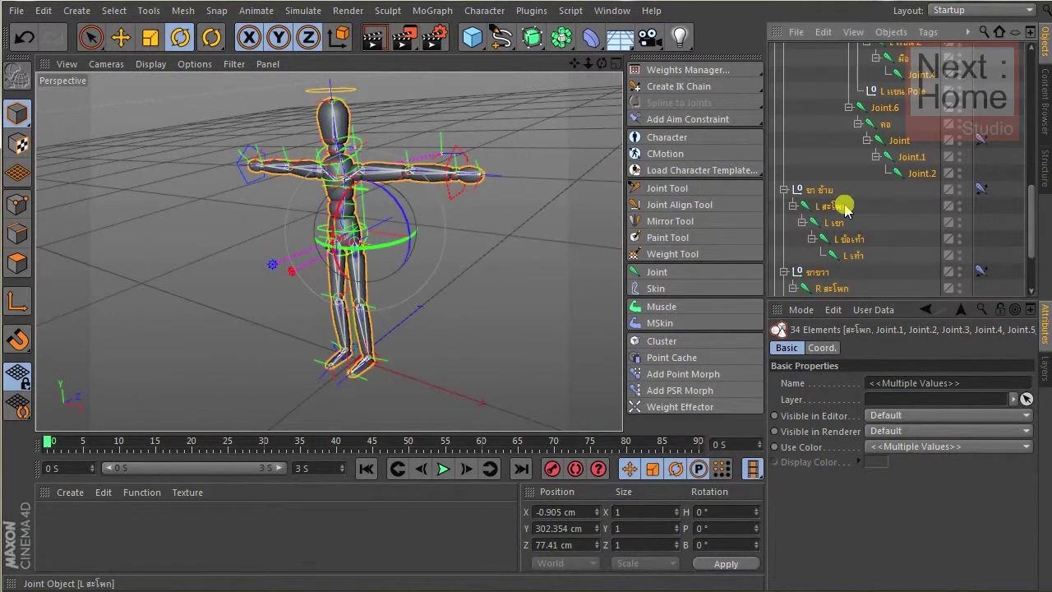
scroll(841, 205, up, 2)
scroll(838, 205, up, 3)
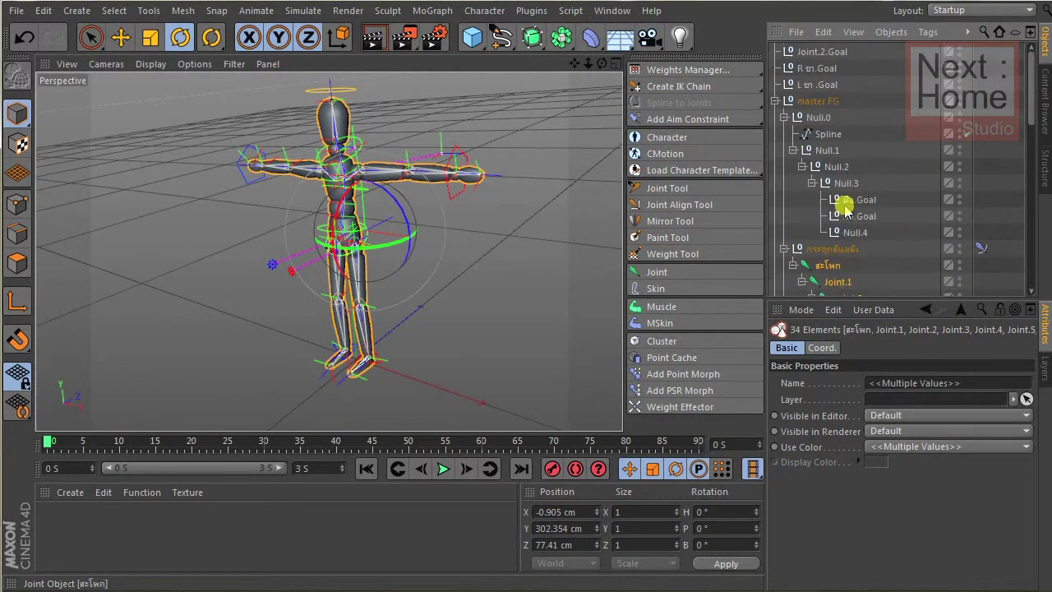
scroll(838, 205, down, 4)
scroll(814, 226, down, 4)
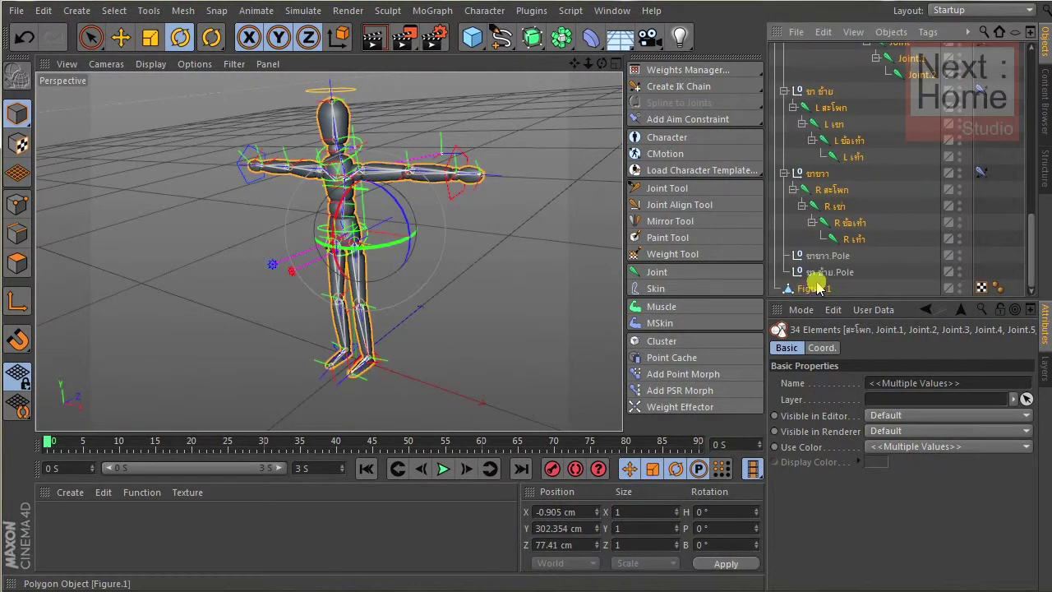
Bind Figure.1 to the selected joints with Character > Bind, adding a Skin deformer.
right_click(739, 89)
click(790, 120)
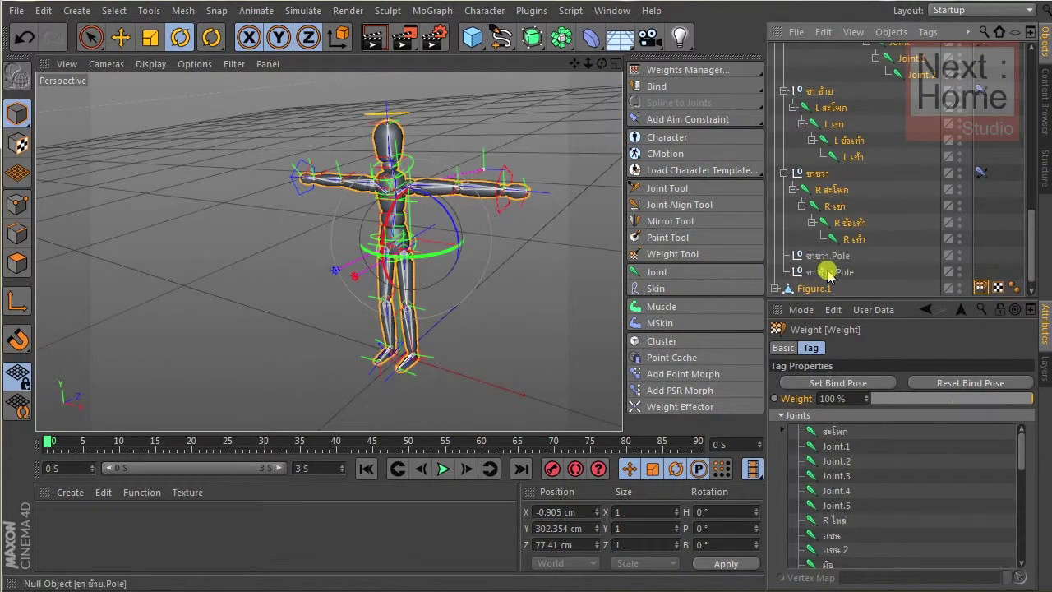
scroll(826, 274, down, 1)
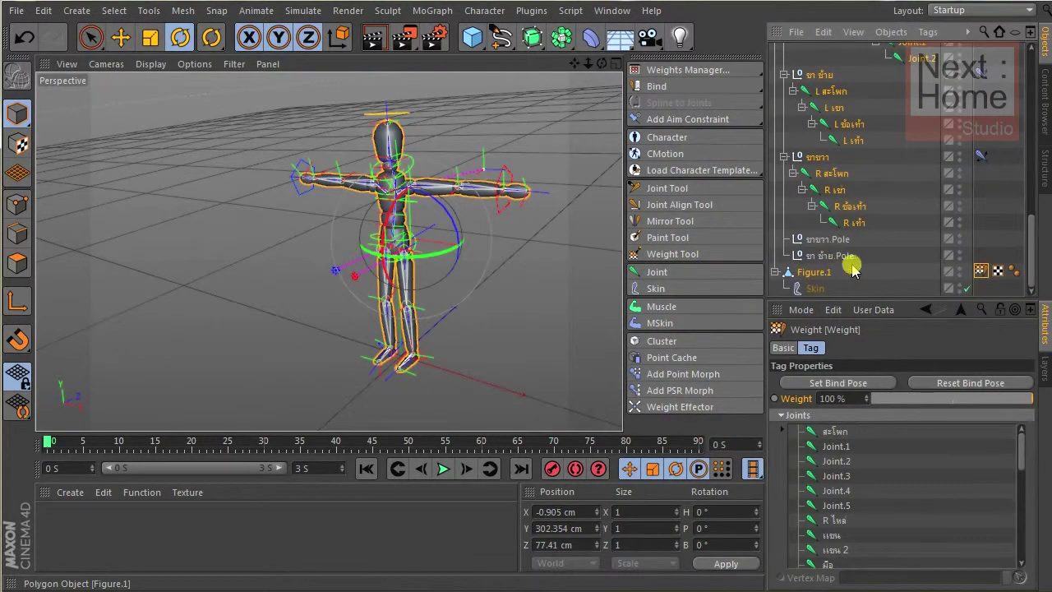
click(486, 242)
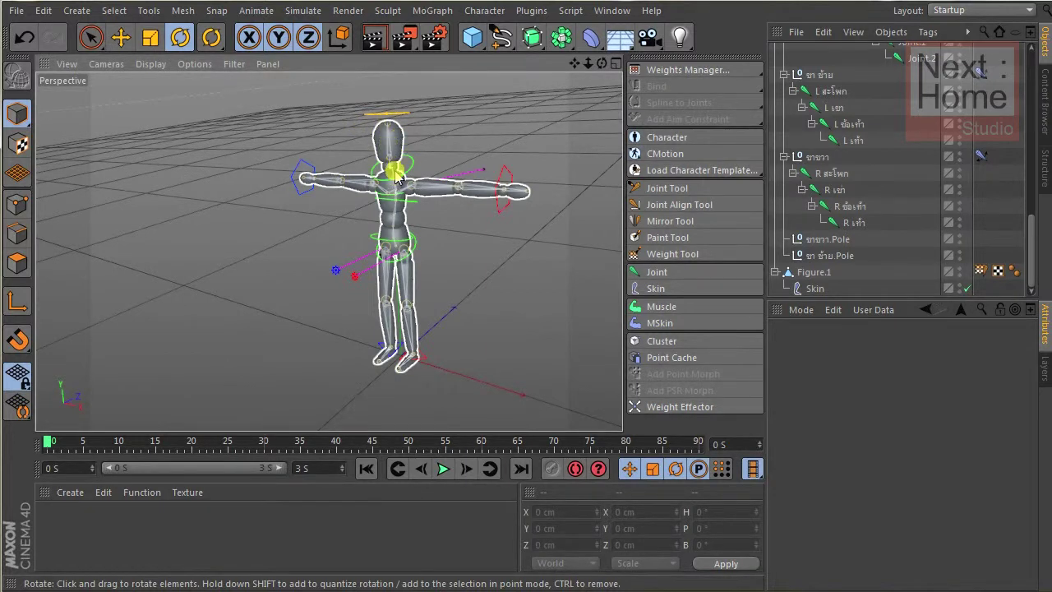
Move the hand goal controllers sideways and upward so the arms bend.
click(453, 150)
mouse_move(490, 160)
alt+mouse_down()
mouse_move(500, 172)
mouse_move(469, 200)
mouse_move(493, 205)
alt+mouse_up()
click(508, 204)
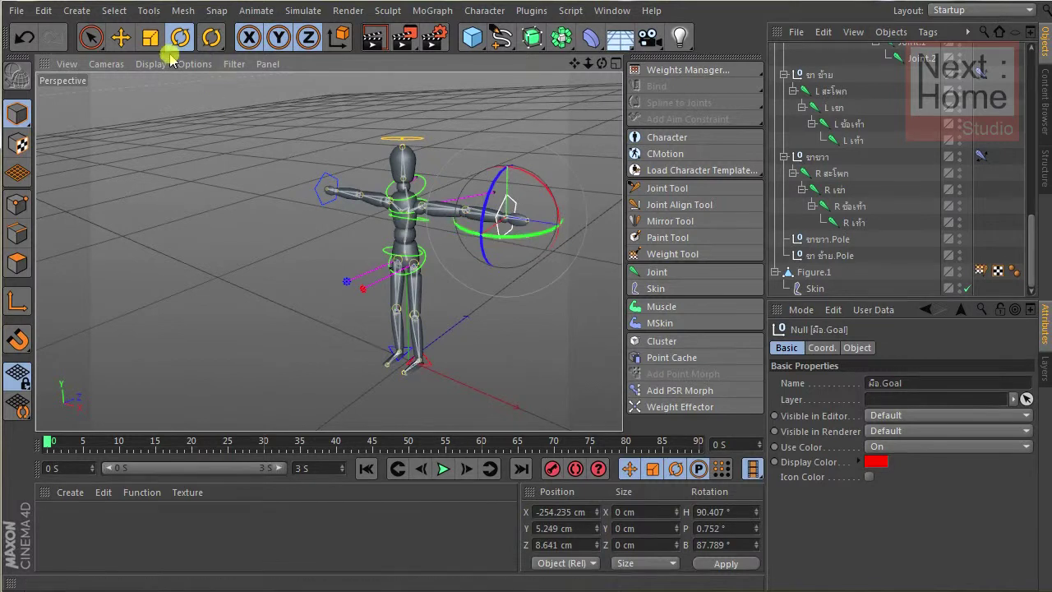
click(115, 39)
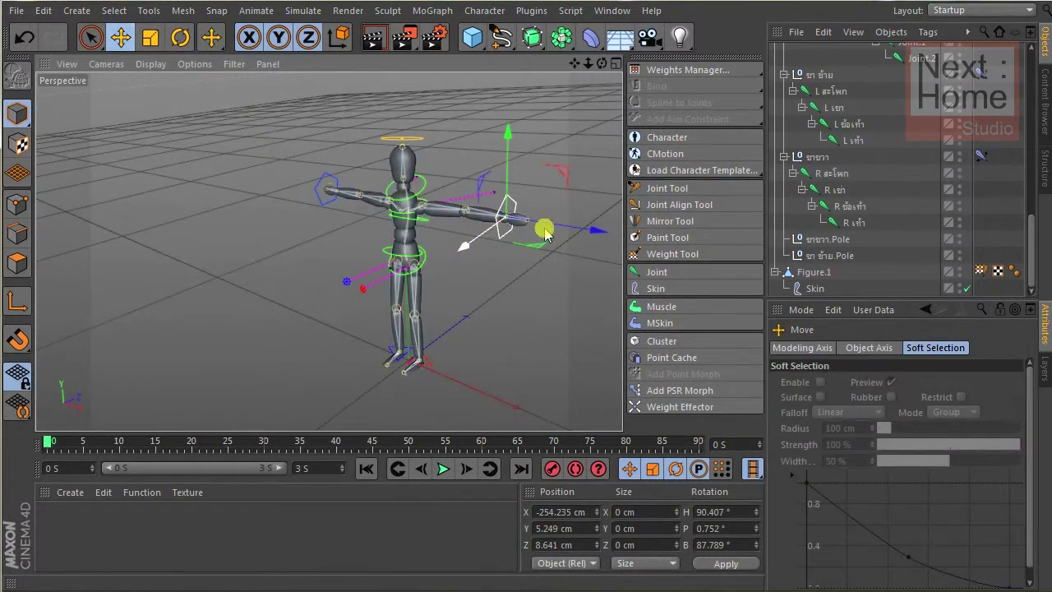
mouse_move(590, 237)
mouse_down()
mouse_move(540, 225)
mouse_move(564, 228)
mouse_move(545, 244)
mouse_move(556, 277)
mouse_move(535, 284)
mouse_move(583, 322)
mouse_move(503, 269)
mouse_up()
mouse_move(422, 251)
mouse_down()
mouse_move(482, 246)
mouse_move(451, 262)
mouse_move(503, 238)
mouse_move(503, 180)
mouse_move(487, 278)
mouse_move(556, 335)
mouse_move(537, 364)
mouse_up()
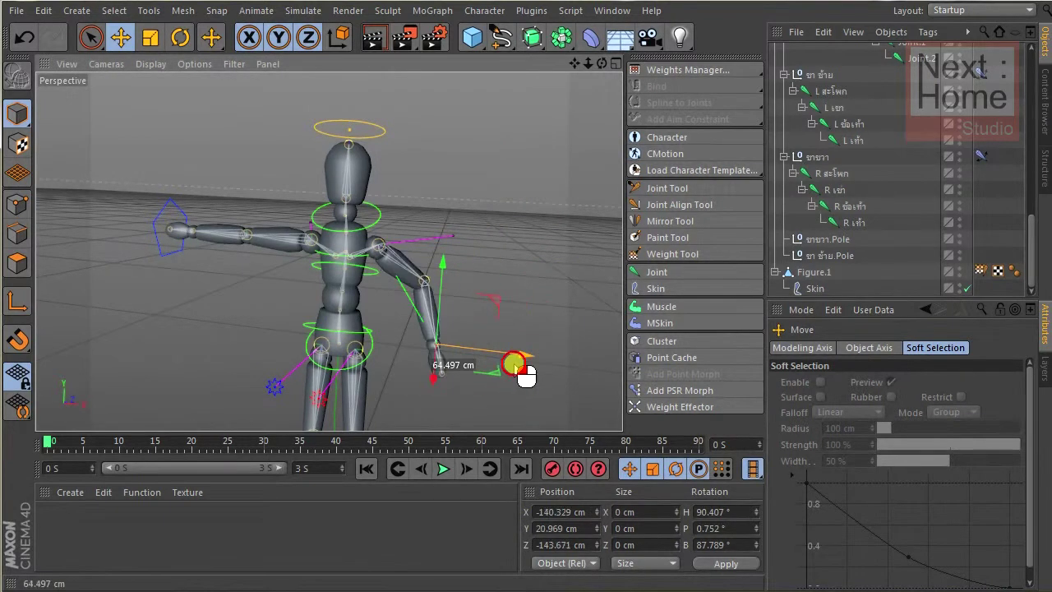
mouse_move(145, 228)
mouse_down()
mouse_move(164, 219)
mouse_move(172, 155)
mouse_move(169, 258)
mouse_move(116, 370)
mouse_move(103, 337)
mouse_move(153, 357)
mouse_move(340, 282)
mouse_move(333, 259)
mouse_move(400, 209)
mouse_move(360, 239)
mouse_up()
Rotate the spine, torso Null.1 and chest Null.4 controllers to bend the figure (Null.4 H -349.182°, P -21.652°).
click(352, 228)
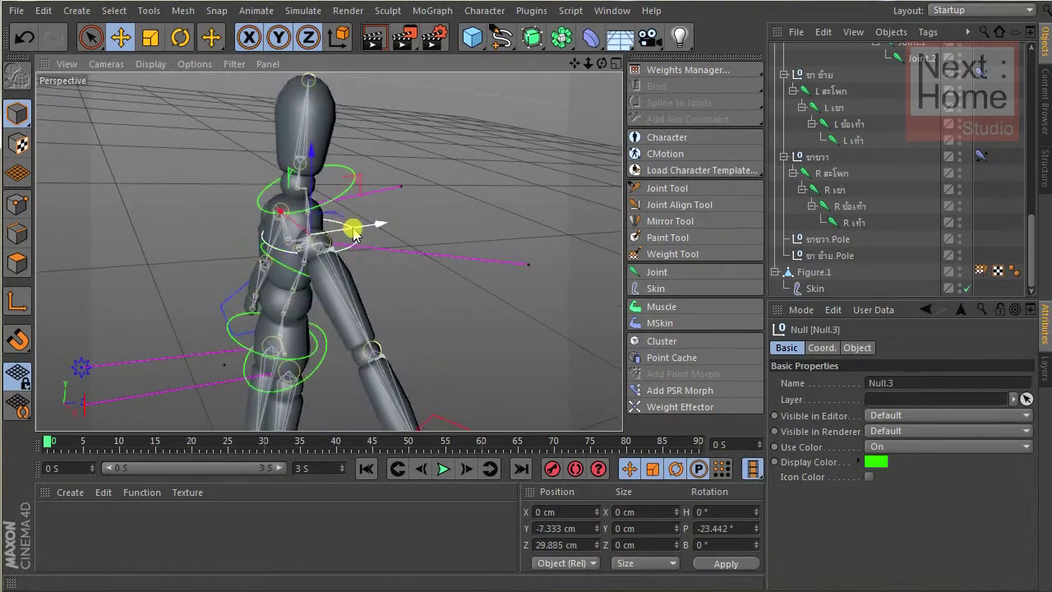
click(182, 42)
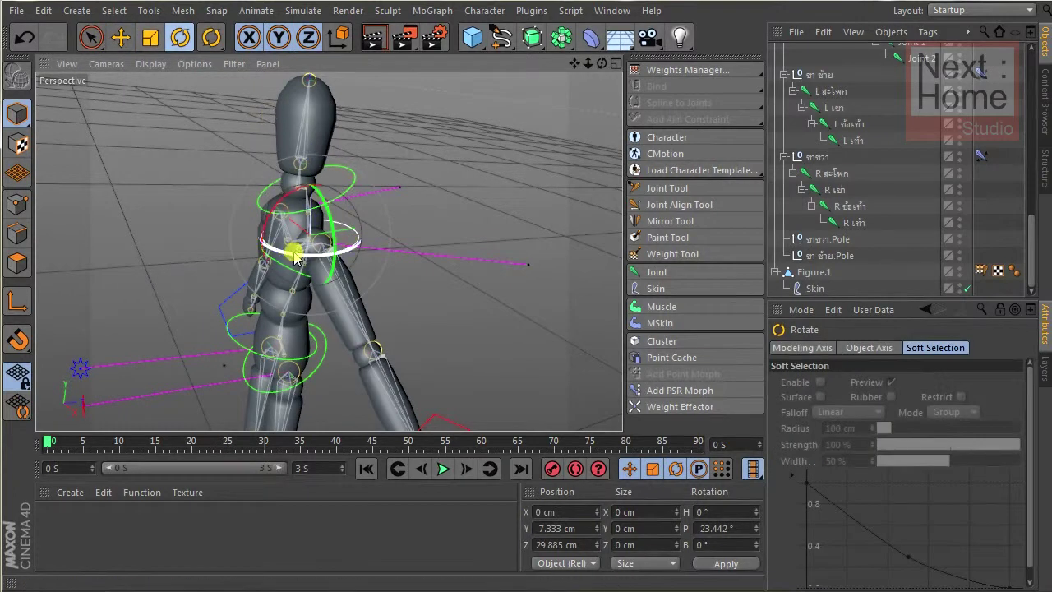
mouse_move(280, 246)
mouse_down()
mouse_move(265, 258)
mouse_move(287, 266)
mouse_move(333, 255)
mouse_move(355, 279)
mouse_move(416, 225)
mouse_move(383, 165)
mouse_move(342, 232)
mouse_up()
click(378, 175)
click(342, 233)
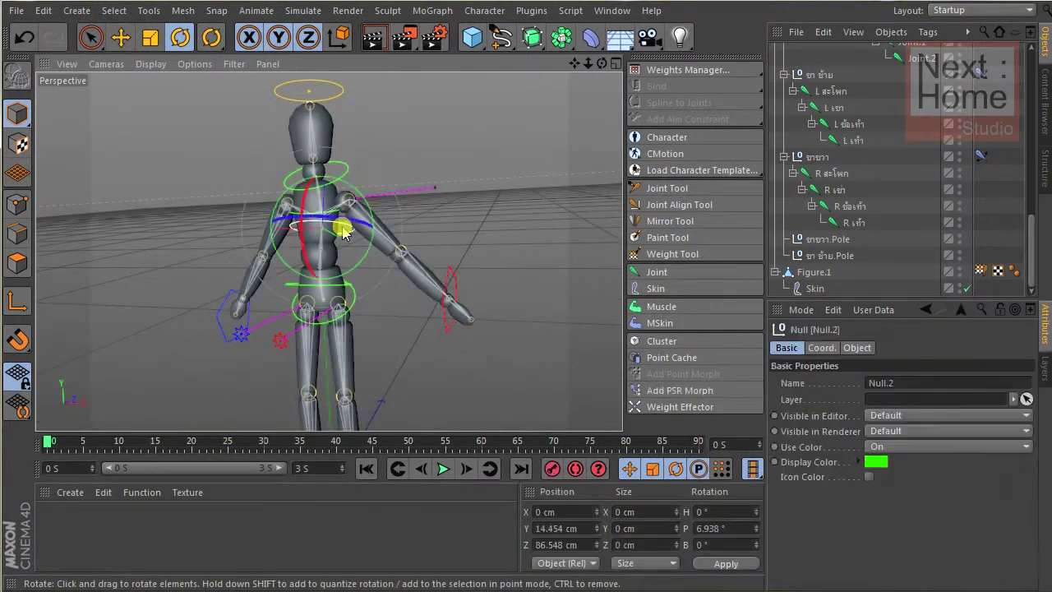
alt+drag(370, 294, 353, 282)
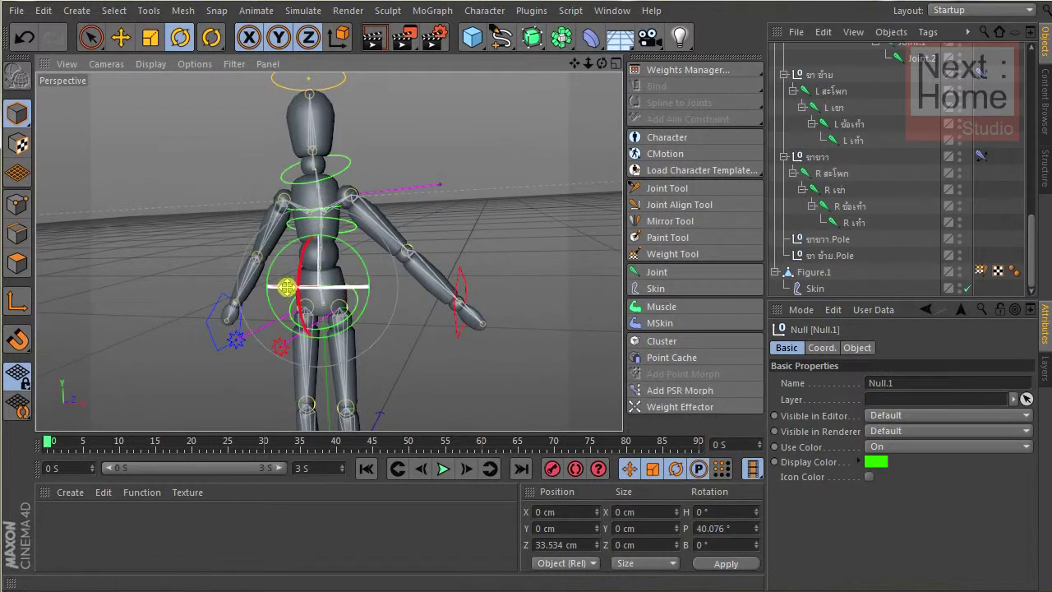
drag(288, 296, 355, 302)
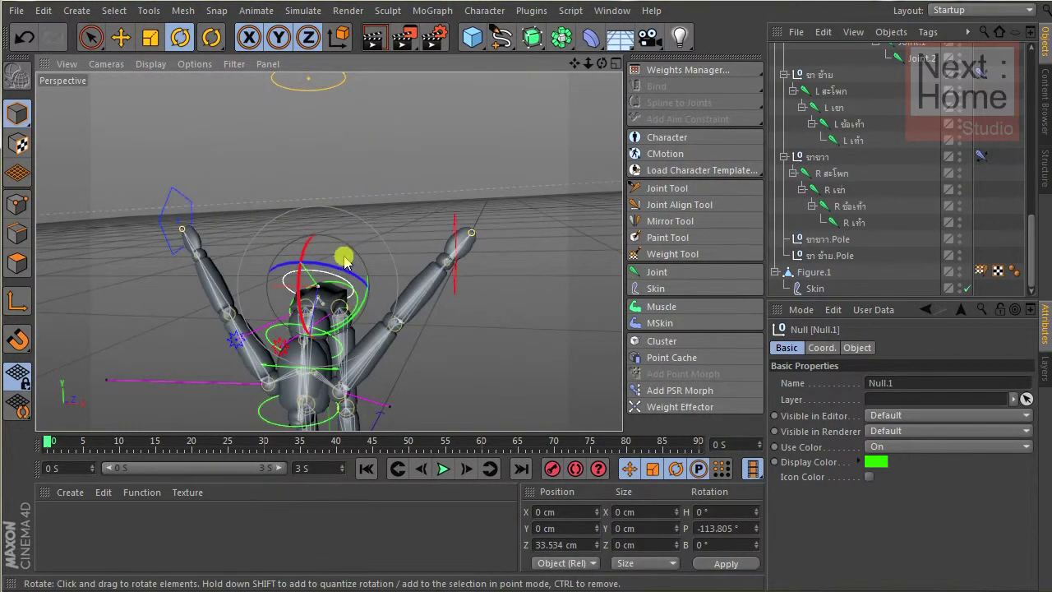
mouse_move(345, 262)
alt+mouse_down()
mouse_move(353, 275)
mouse_move(339, 227)
mouse_move(513, 352)
mouse_move(413, 423)
mouse_move(446, 397)
mouse_move(364, 300)
mouse_move(397, 323)
mouse_move(400, 306)
mouse_move(407, 321)
mouse_move(430, 239)
mouse_move(407, 207)
mouse_move(430, 219)
mouse_move(419, 204)
alt+mouse_up()
click(415, 179)
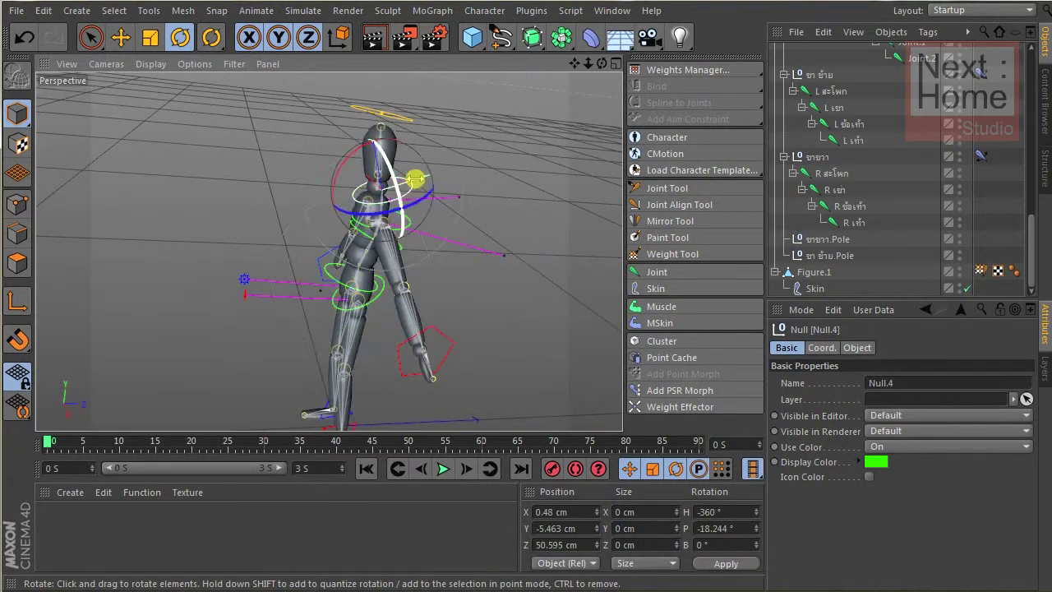
mouse_move(419, 171)
alt+mouse_down()
mouse_move(418, 160)
mouse_move(362, 192)
alt+mouse_up()
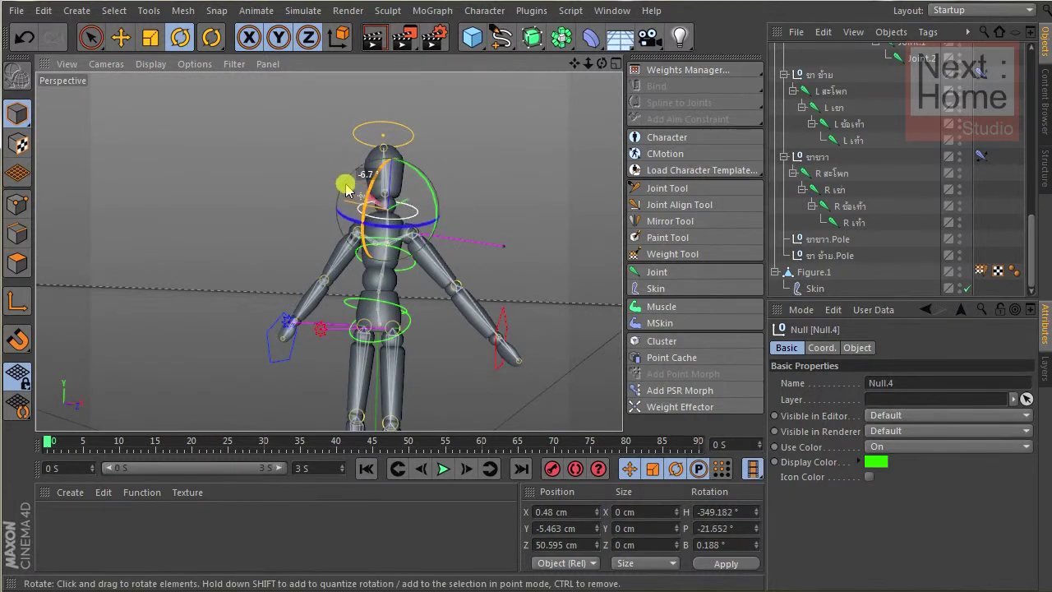
Move the head goal Joint.2.Goal along X and Z to lean the figure.
click(368, 136)
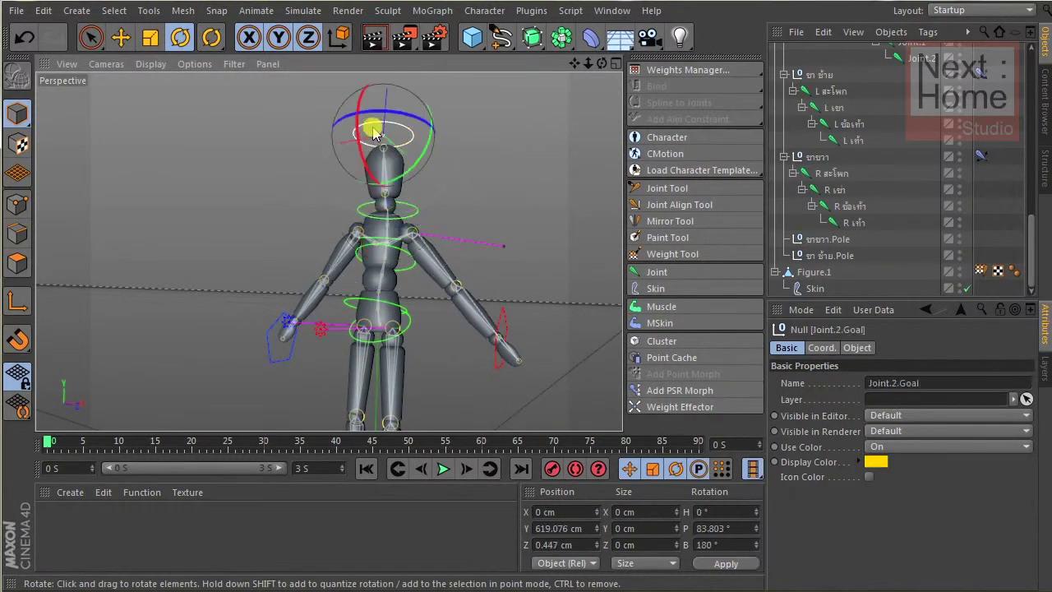
click(115, 41)
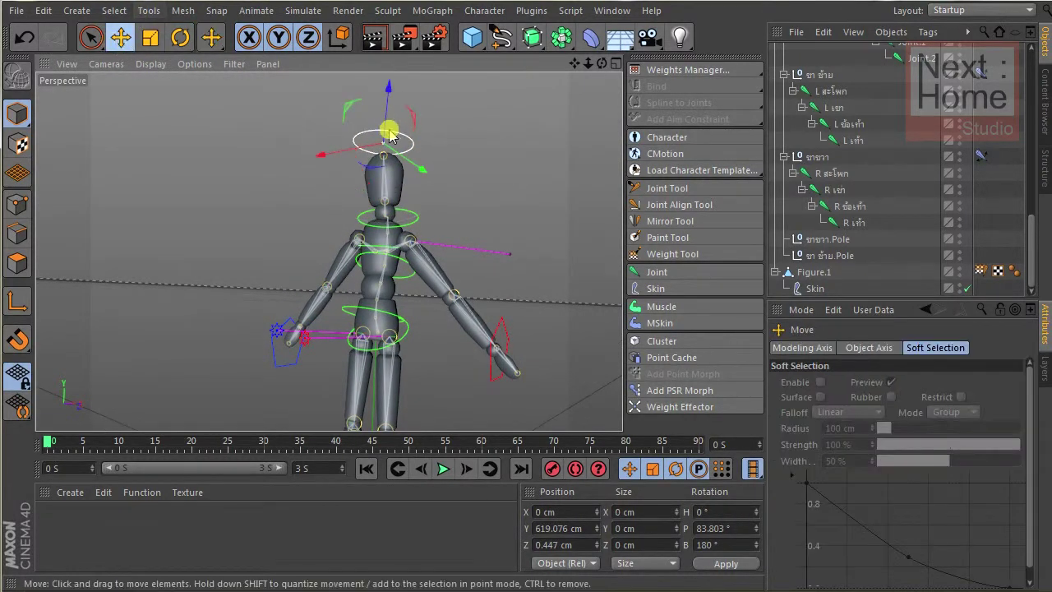
drag(344, 149, 440, 202)
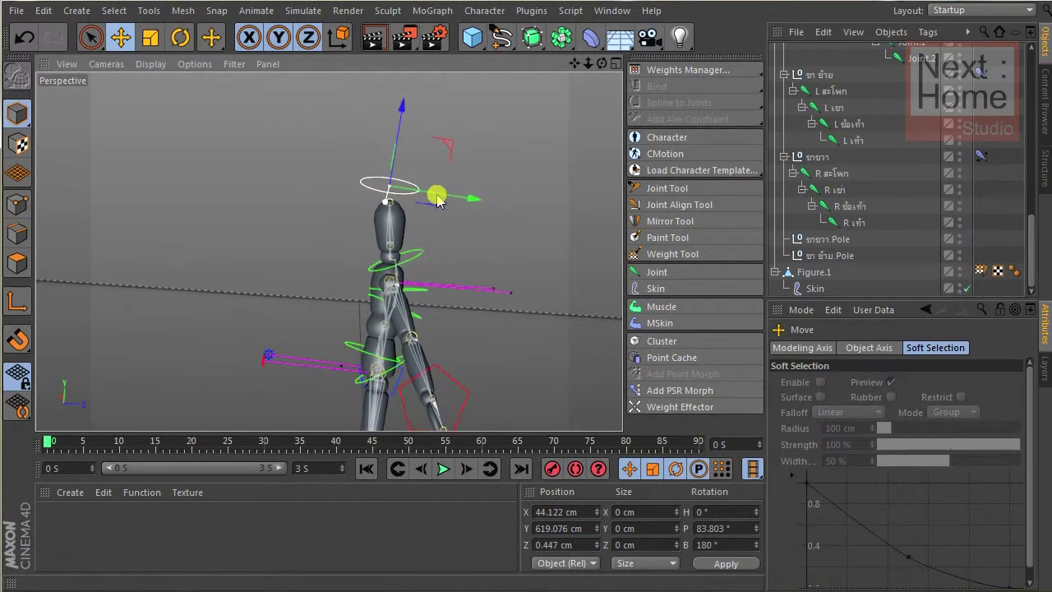
mouse_move(491, 206)
mouse_down()
mouse_move(321, 170)
mouse_move(285, 174)
mouse_up()
alt+drag(395, 364, 380, 341)
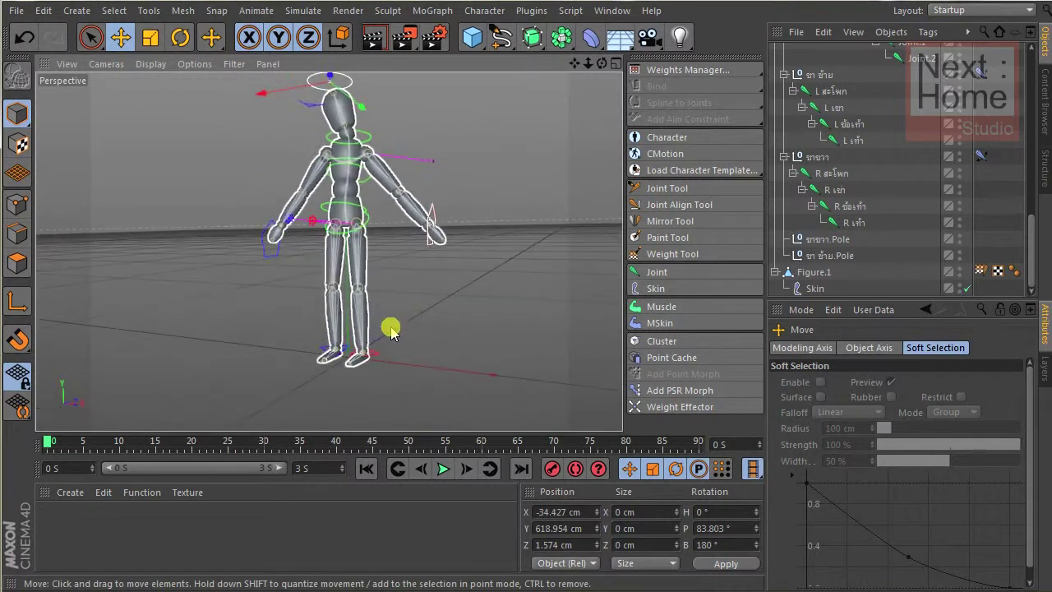
scroll(377, 341, up, 4)
Raise the left leg goal to bend the left leg.
click(368, 348)
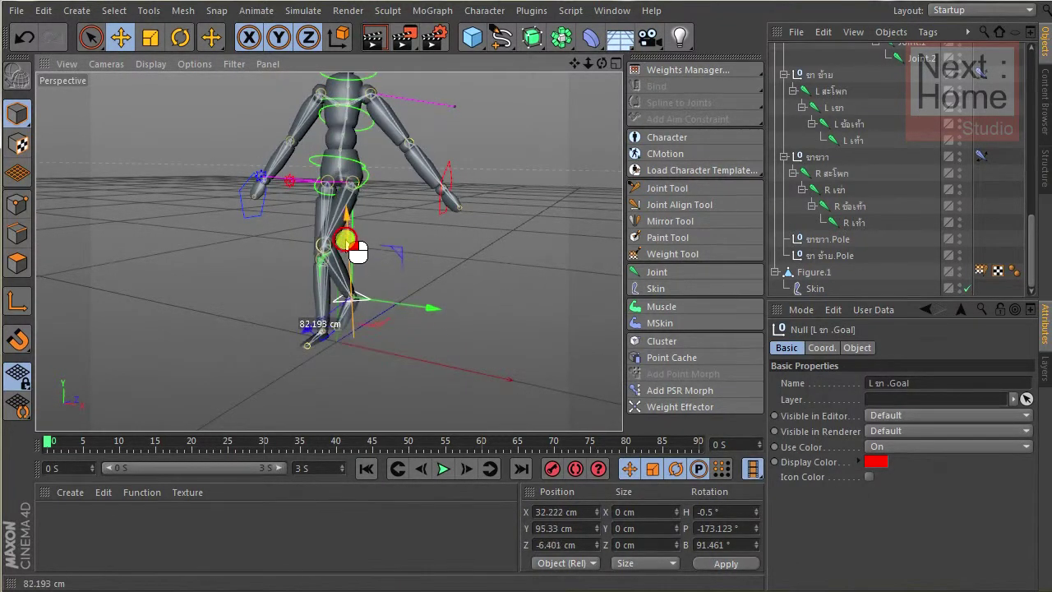
mouse_move(360, 251)
mouse_down()
mouse_move(348, 228)
mouse_move(300, 353)
mouse_move(326, 370)
mouse_up()
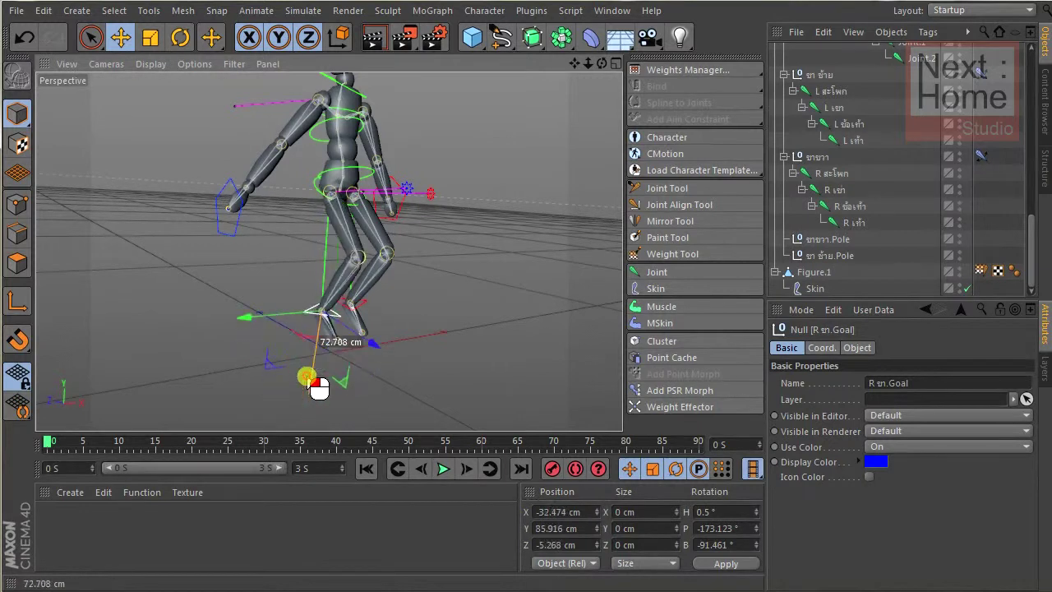
mouse_move(312, 372)
alt+mouse_down()
mouse_move(430, 301)
mouse_move(364, 307)
mouse_move(359, 270)
alt+mouse_up()
click(364, 359)
Lower the right leg goal to extend the leg, slide the head goal along X, then deselect.
click(358, 277)
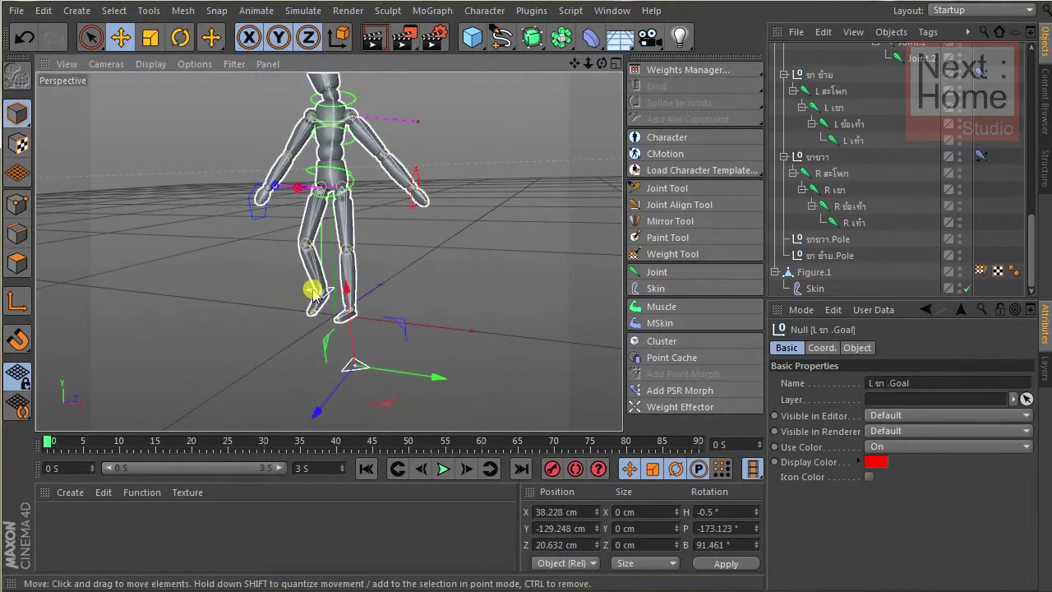
click(314, 257)
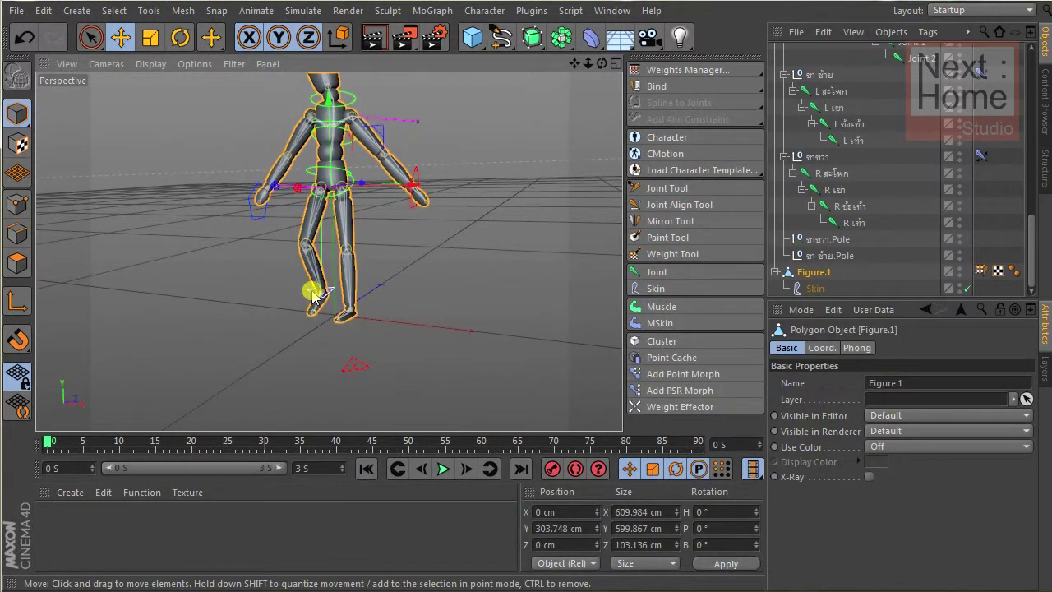
click(312, 298)
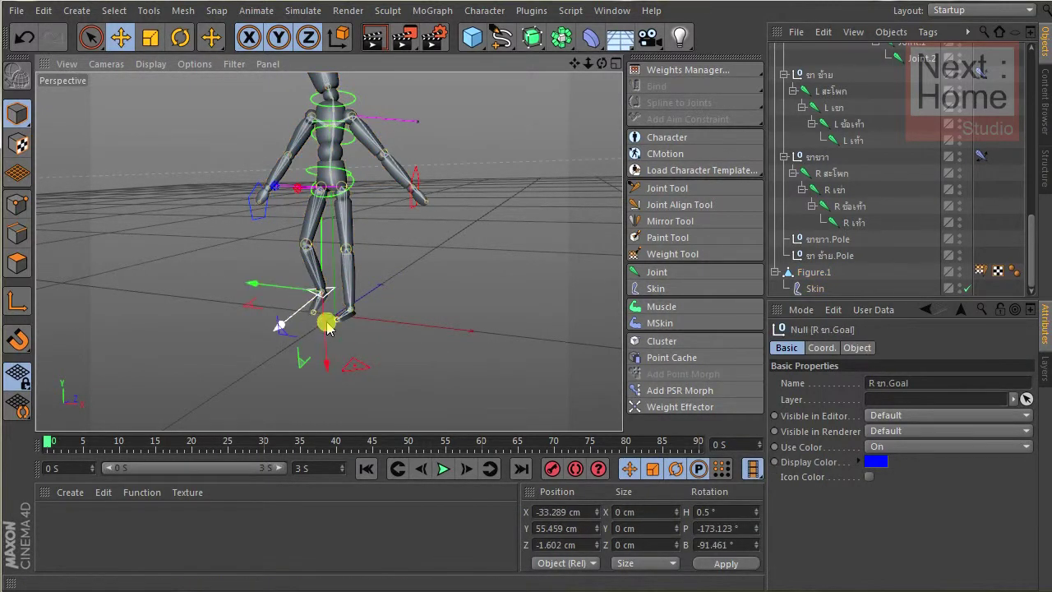
mouse_move(327, 326)
mouse_down()
mouse_move(337, 404)
mouse_move(453, 301)
mouse_move(356, 71)
mouse_up()
click(359, 95)
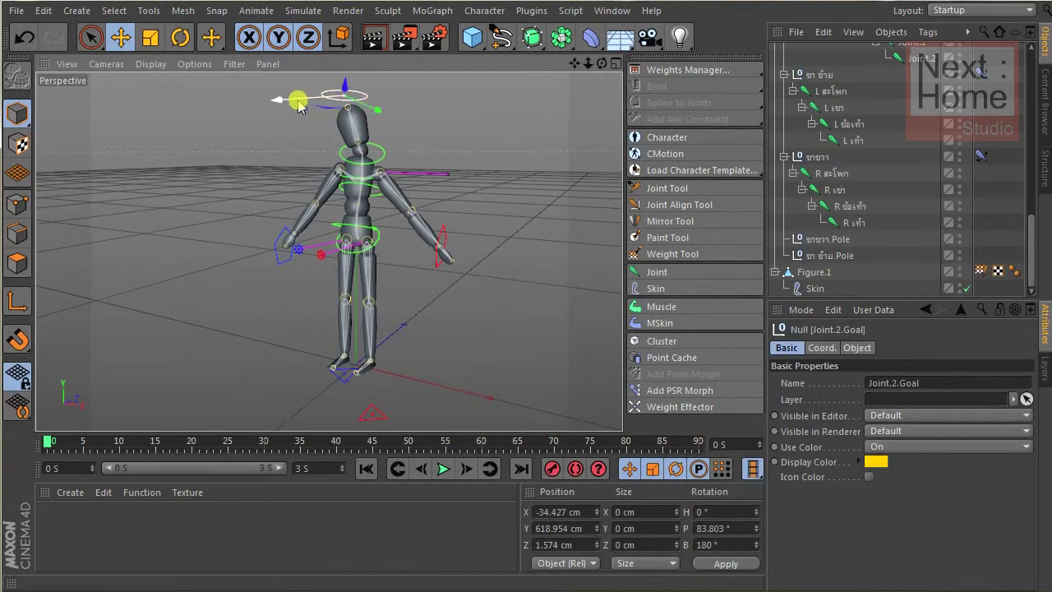
mouse_move(298, 105)
mouse_down()
mouse_move(469, 134)
mouse_move(498, 183)
mouse_move(473, 163)
mouse_move(482, 111)
mouse_move(472, 110)
mouse_move(528, 148)
mouse_up()
click(470, 134)
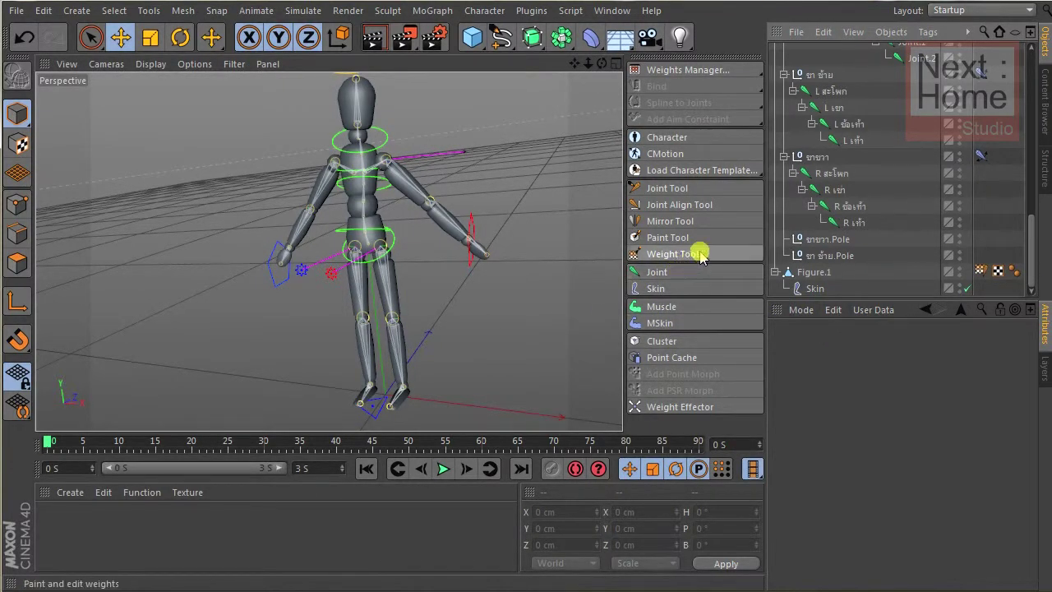
Activate the Weight Tool on Figure.1's Weight tag and display Joint.2's weights, then all joints' weights.
click(980, 272)
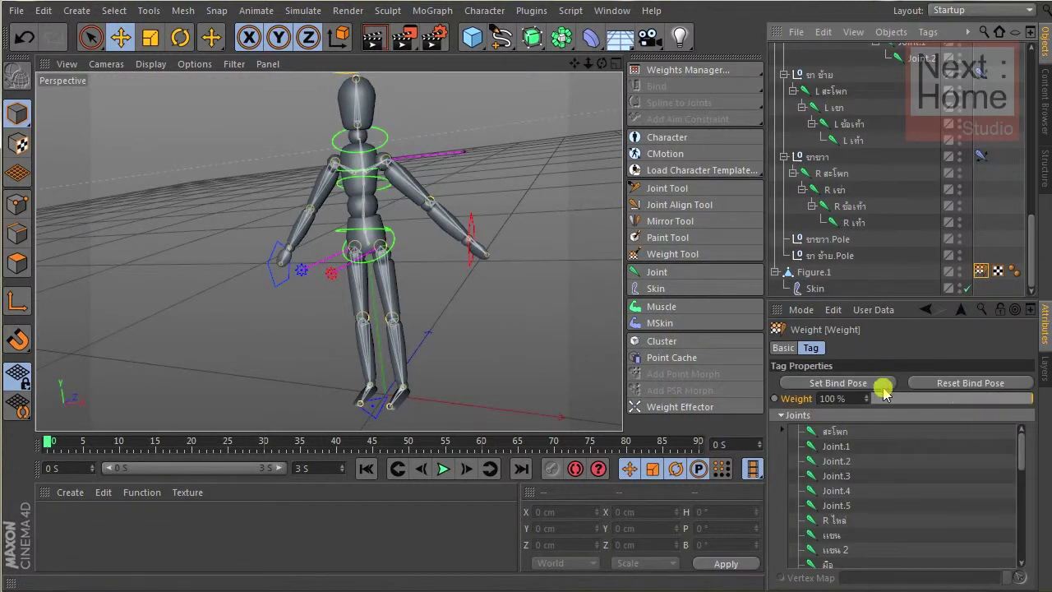
click(674, 254)
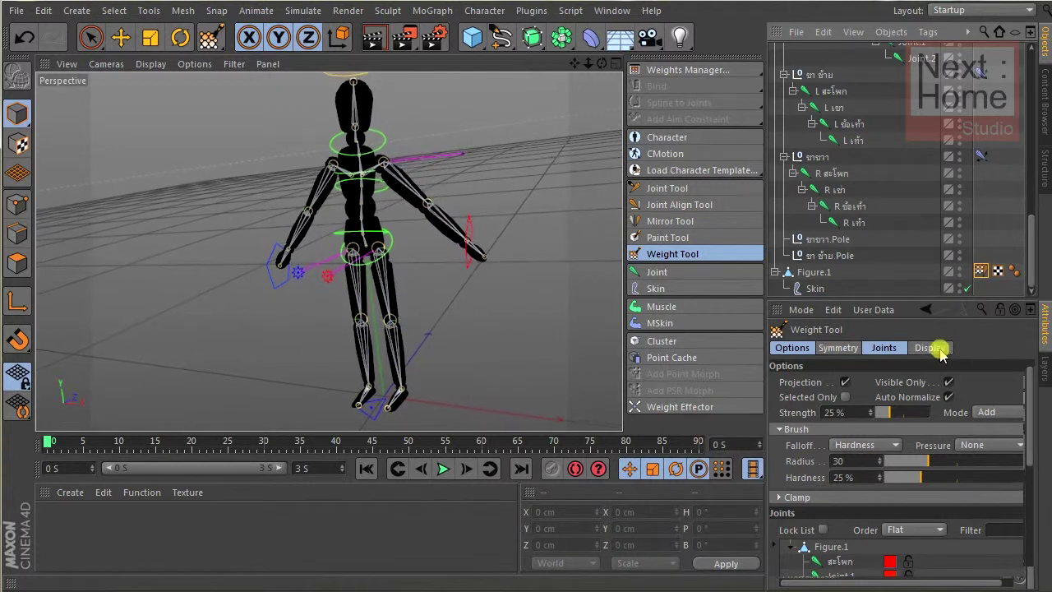
drag(1026, 411, 1027, 469)
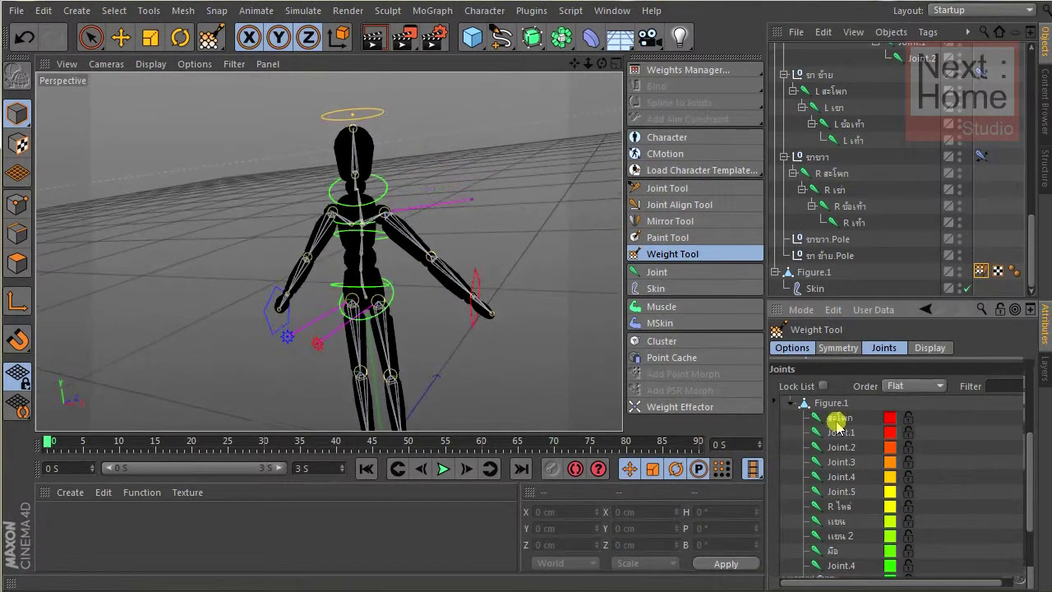
click(843, 446)
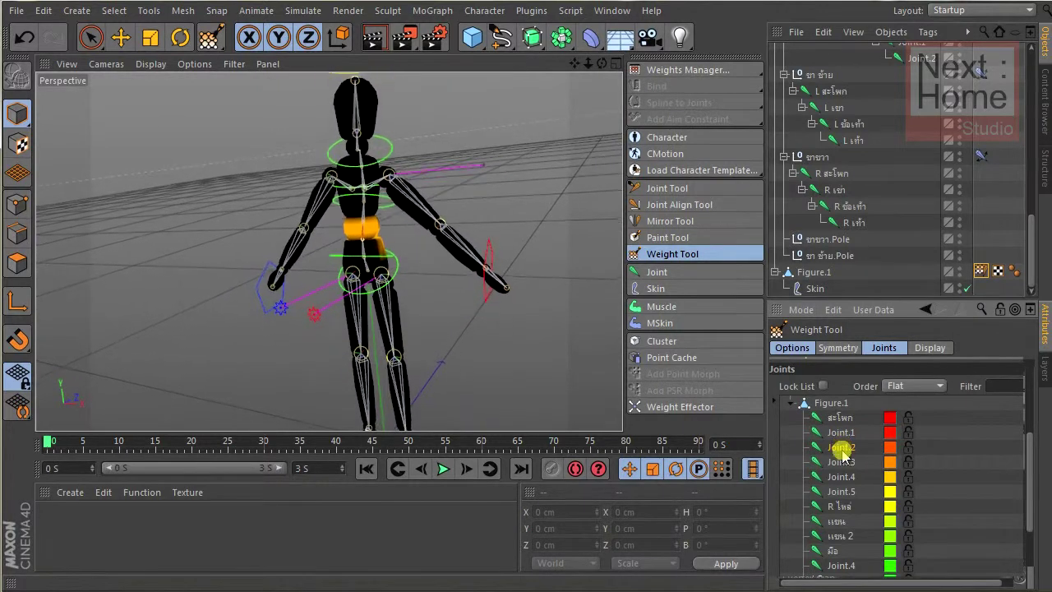
click(843, 403)
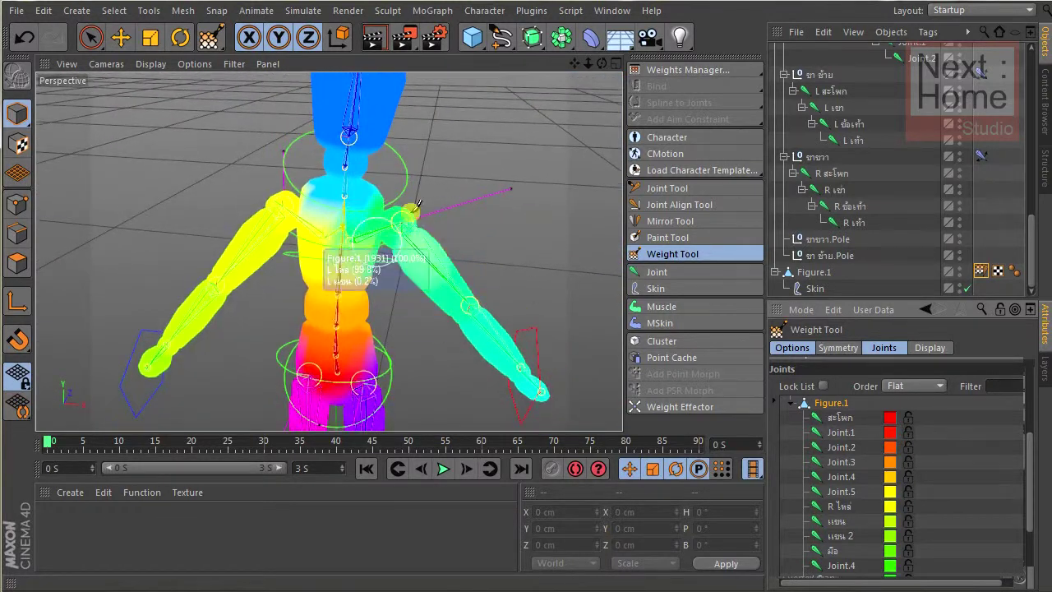
Display the weights of Joint.3, Joint.2, a chest joint, the arm pole and Joint.1 in turn.
click(836, 461)
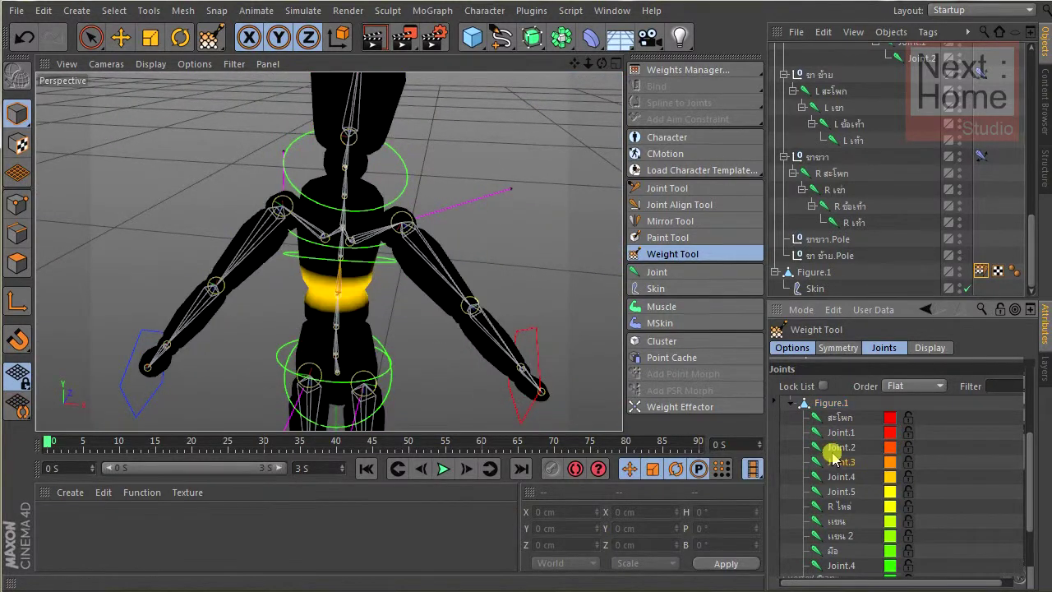
click(837, 447)
click(837, 485)
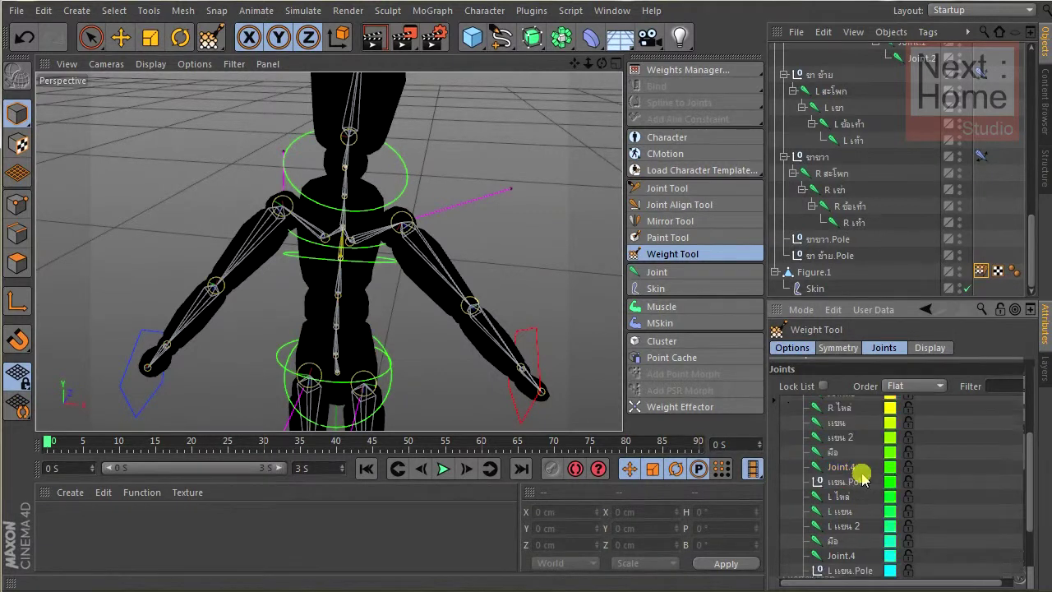
scroll(837, 481, down, 3)
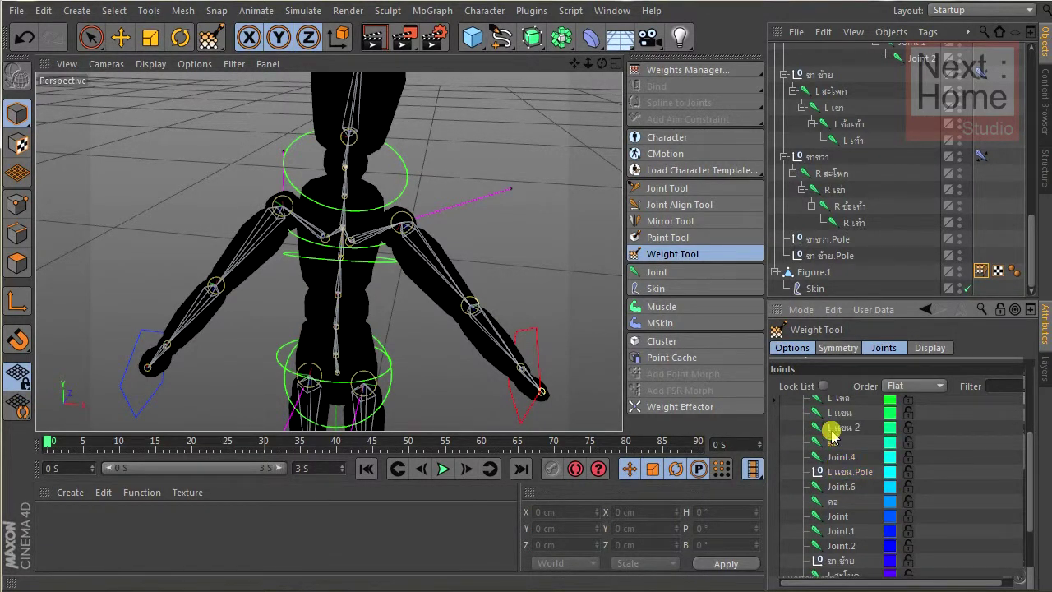
scroll(841, 450, down, 1)
click(839, 424)
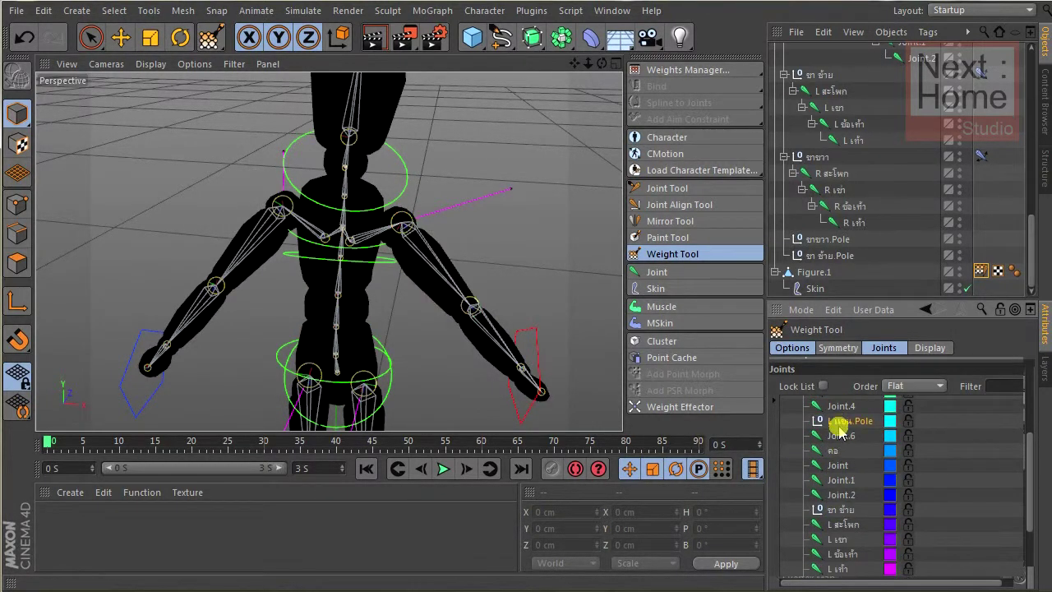
click(839, 480)
Show the left forearm joint's weights and inspect them close up on the arm.
scroll(833, 450, up, 5)
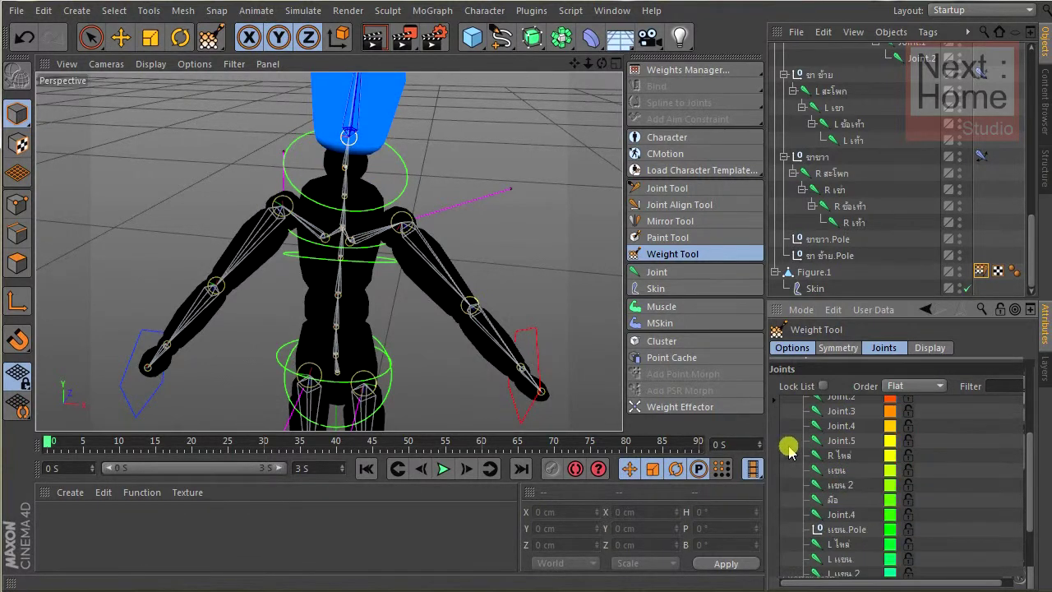
scroll(840, 514, down, 3)
click(840, 489)
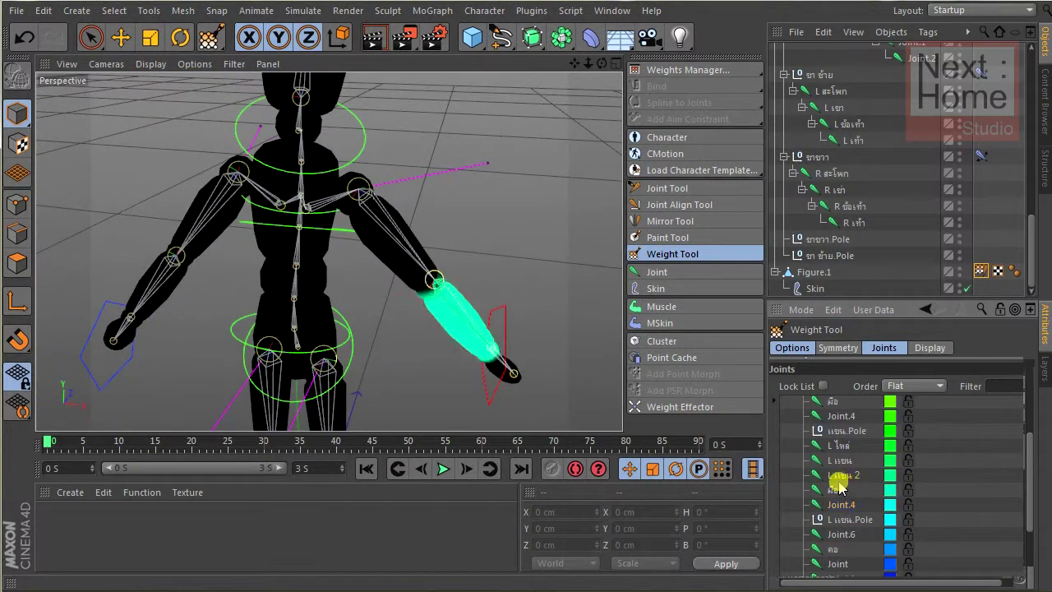
scroll(587, 359, up, 5)
mouse_move(587, 359)
alt+mouse_down()
mouse_move(381, 279)
mouse_move(298, 274)
mouse_move(369, 279)
mouse_move(367, 199)
mouse_move(383, 184)
alt+mouse_up()
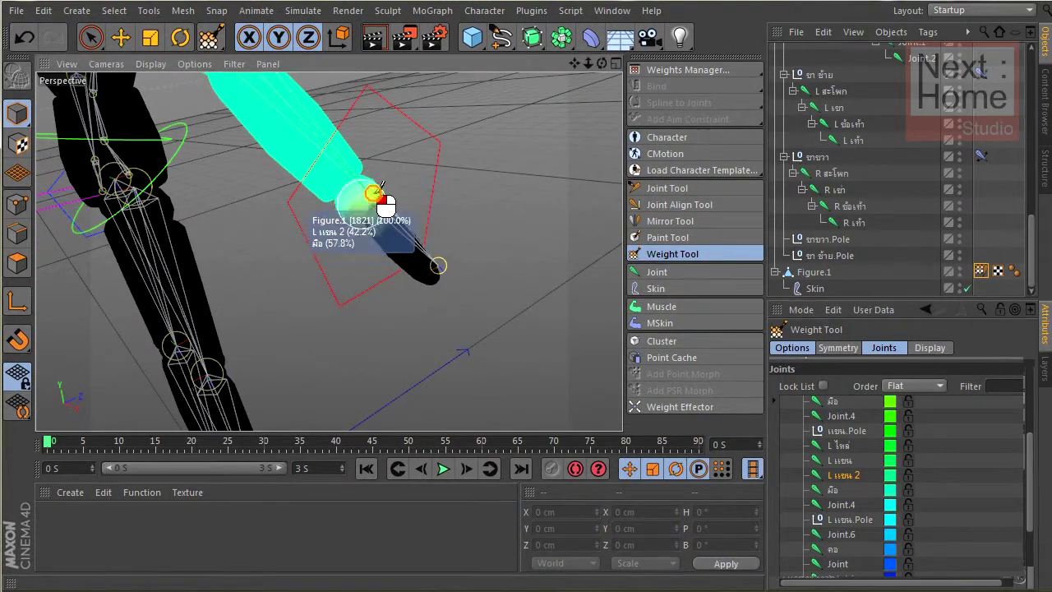
mouse_move(587, 221)
alt+mouse_down()
mouse_move(445, 227)
mouse_move(501, 240)
mouse_move(448, 261)
mouse_move(301, 237)
mouse_move(329, 242)
mouse_move(422, 297)
mouse_move(369, 400)
mouse_move(475, 294)
mouse_move(447, 364)
alt+mouse_up()
scroll(498, 239, up, 5)
scroll(301, 237, up, 3)
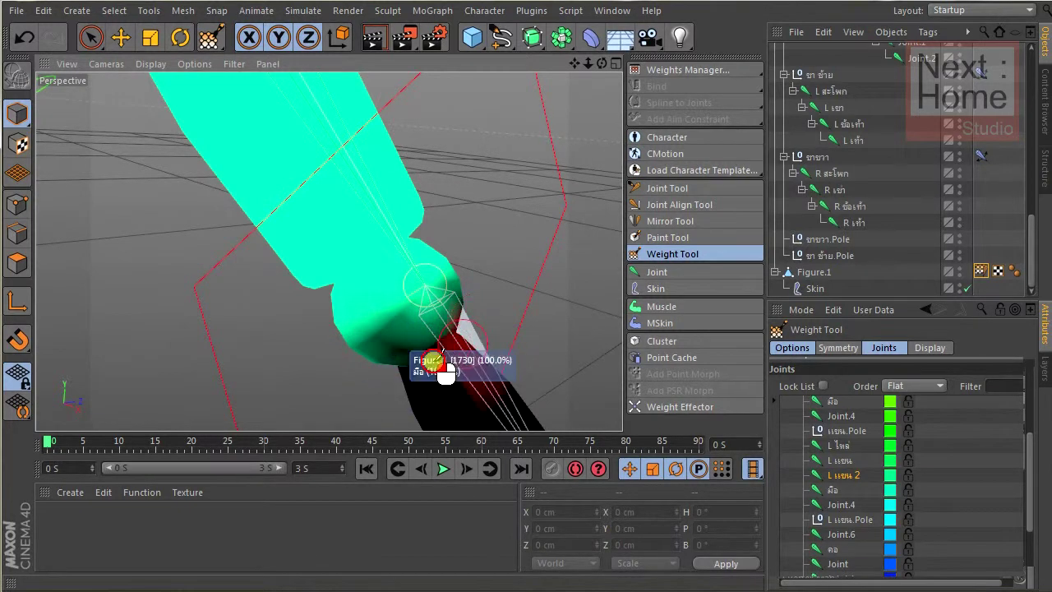
scroll(532, 292, down, 5)
alt+drag(538, 291, 456, 263)
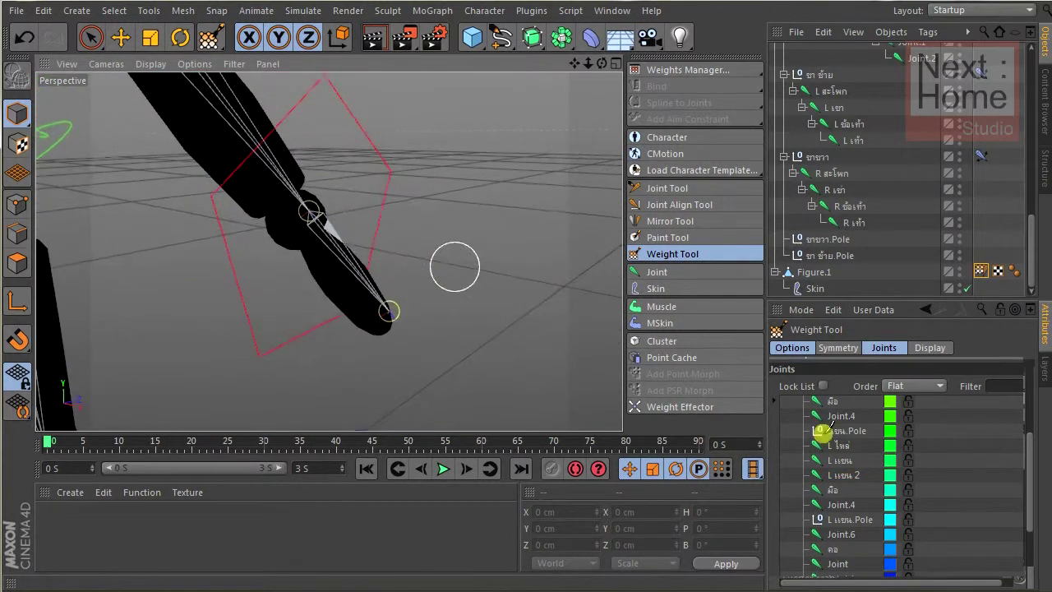
Check the hand, left shoulder and upper arm weights, then return to Live Selection.
click(848, 489)
click(838, 447)
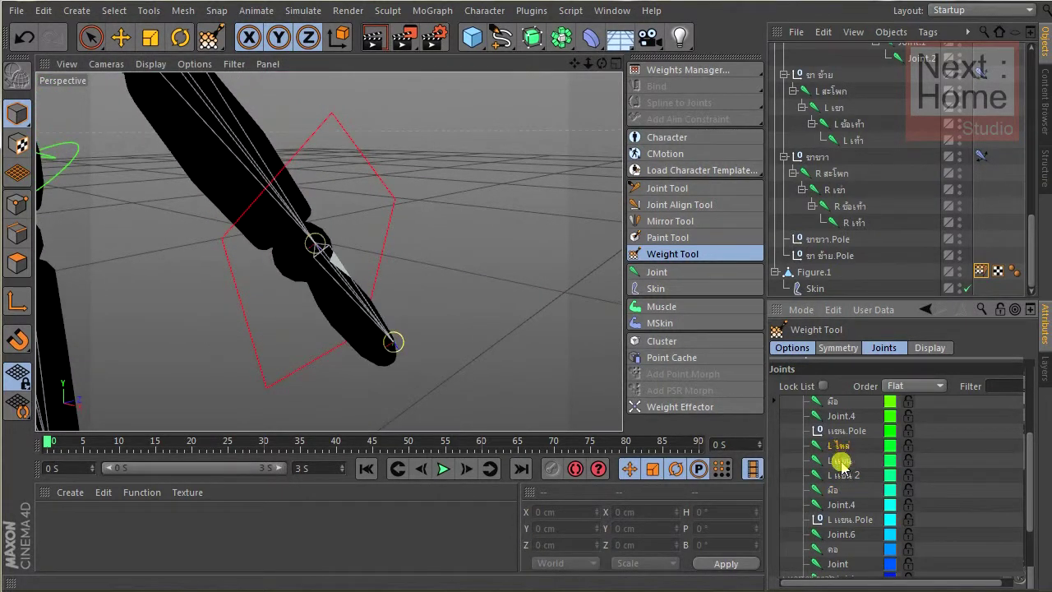
click(842, 462)
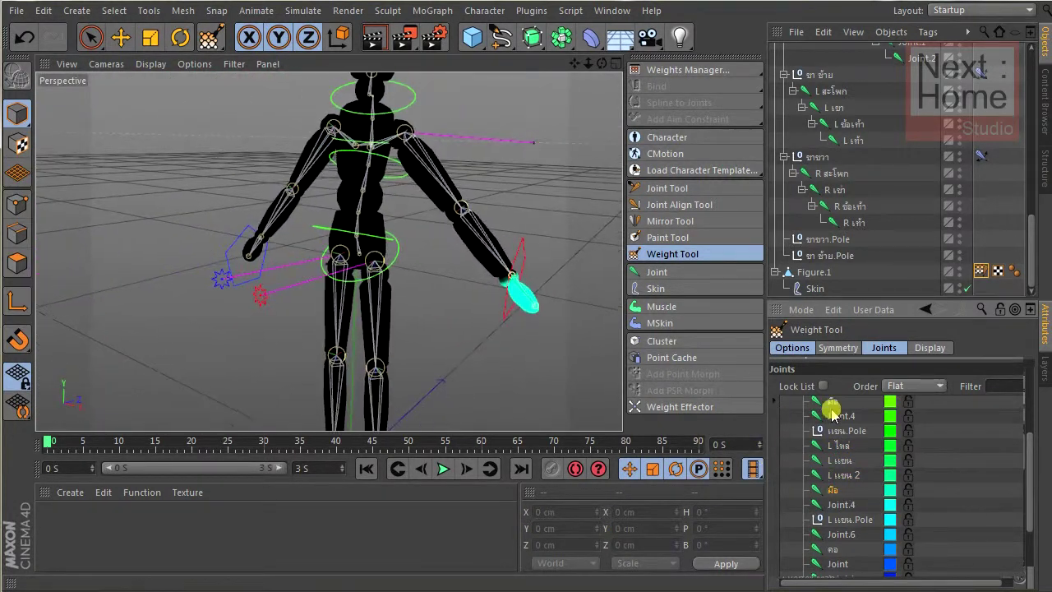
scroll(827, 411, up, 3)
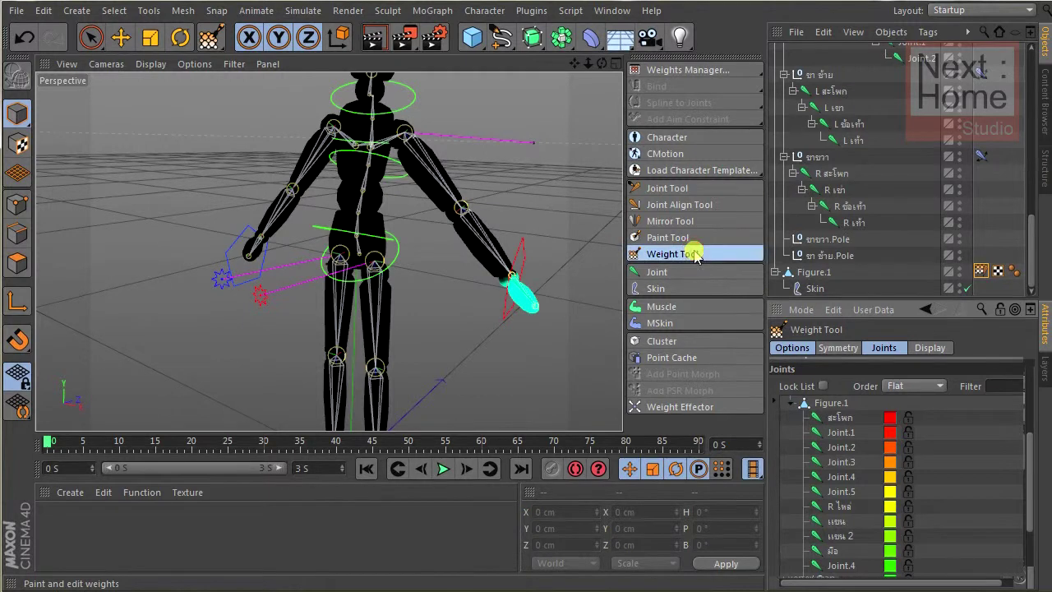
click(89, 37)
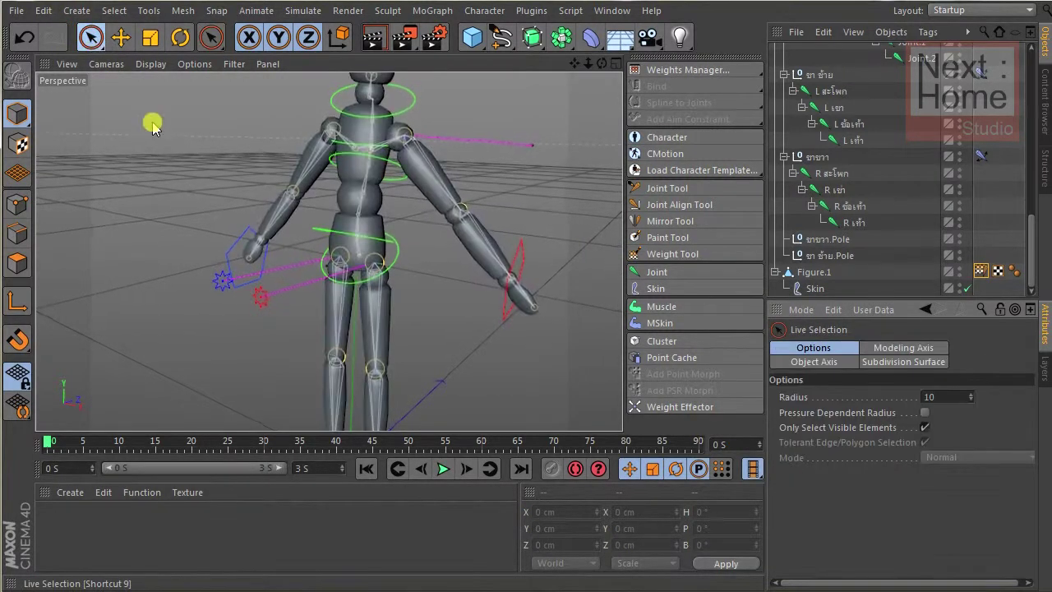
Orbit the view to a three-quarter front angle of the whole mannequin rig.
mouse_move(253, 168)
alt+mouse_down()
mouse_move(458, 235)
mouse_move(486, 221)
mouse_move(442, 242)
alt+mouse_up()
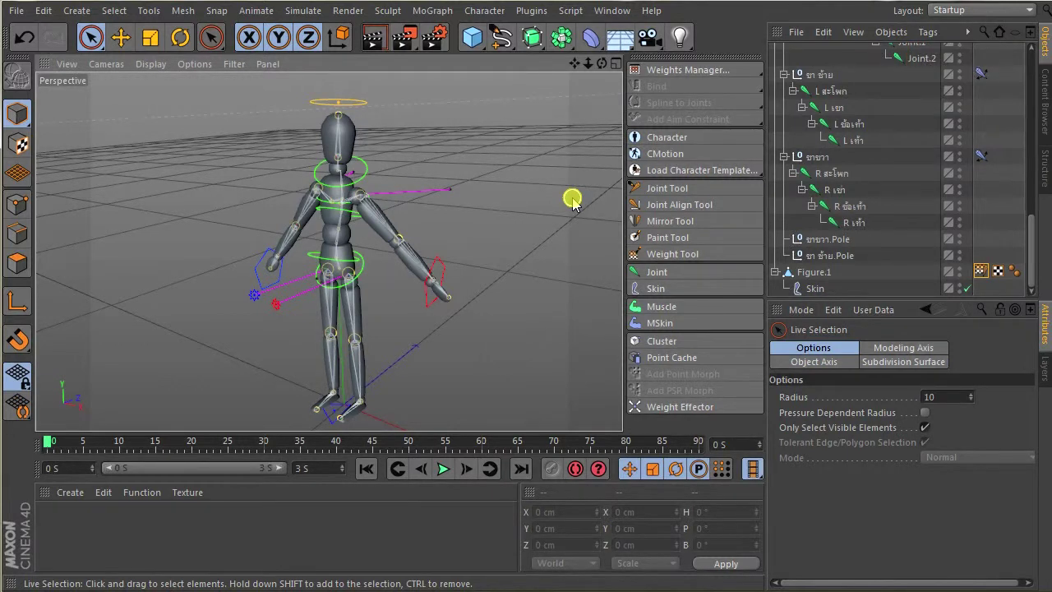
Select the hand goal มือ.Goal and drag it up beside the head to bend the arm.
click(449, 266)
click(449, 261)
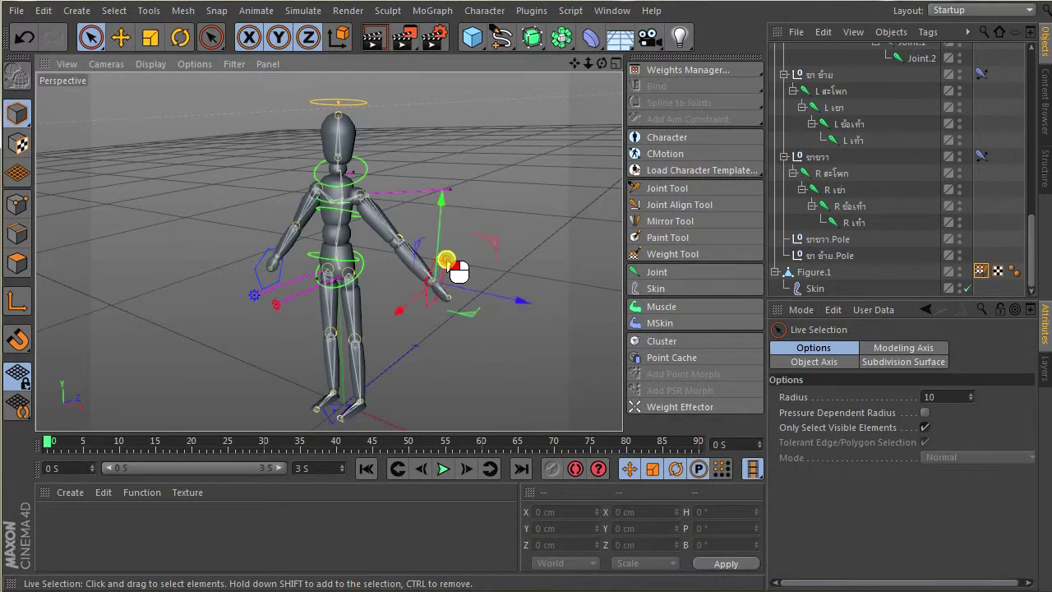
drag(443, 192, 486, 212)
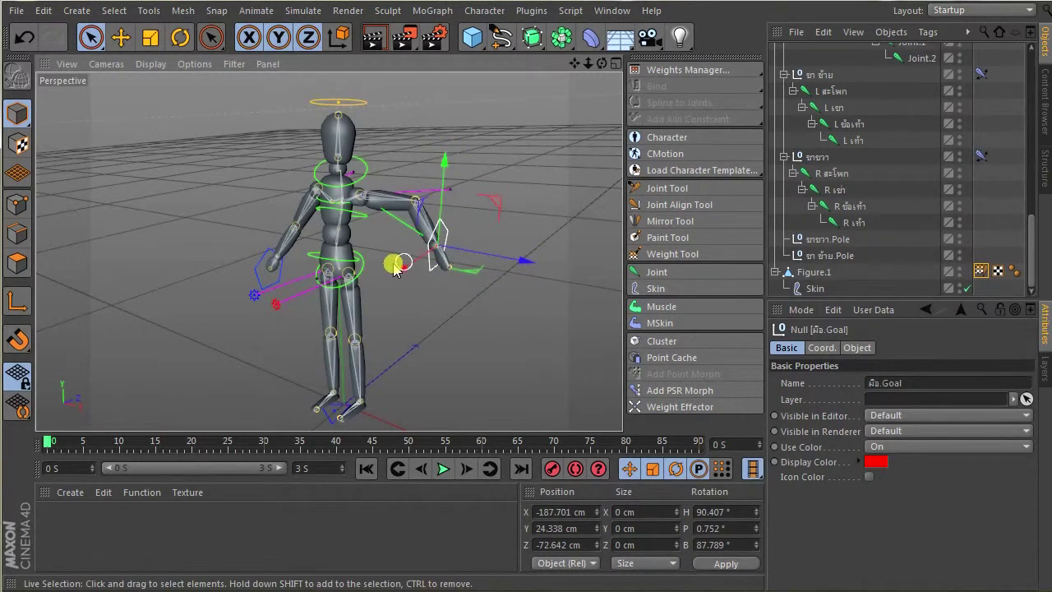
mouse_move(397, 267)
mouse_down()
mouse_move(375, 306)
mouse_move(425, 210)
mouse_move(466, 274)
mouse_move(399, 304)
mouse_up()
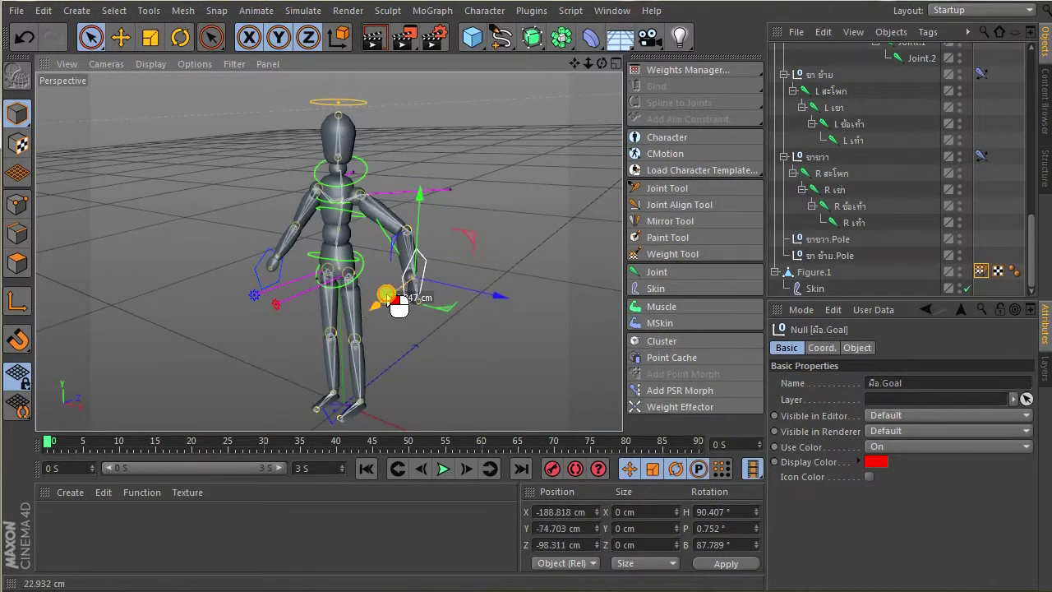
mouse_move(477, 242)
mouse_down()
mouse_move(454, 280)
mouse_move(515, 138)
mouse_move(419, 93)
mouse_move(466, 92)
mouse_move(404, 83)
mouse_move(436, 89)
mouse_move(411, 82)
mouse_move(439, 121)
mouse_up()
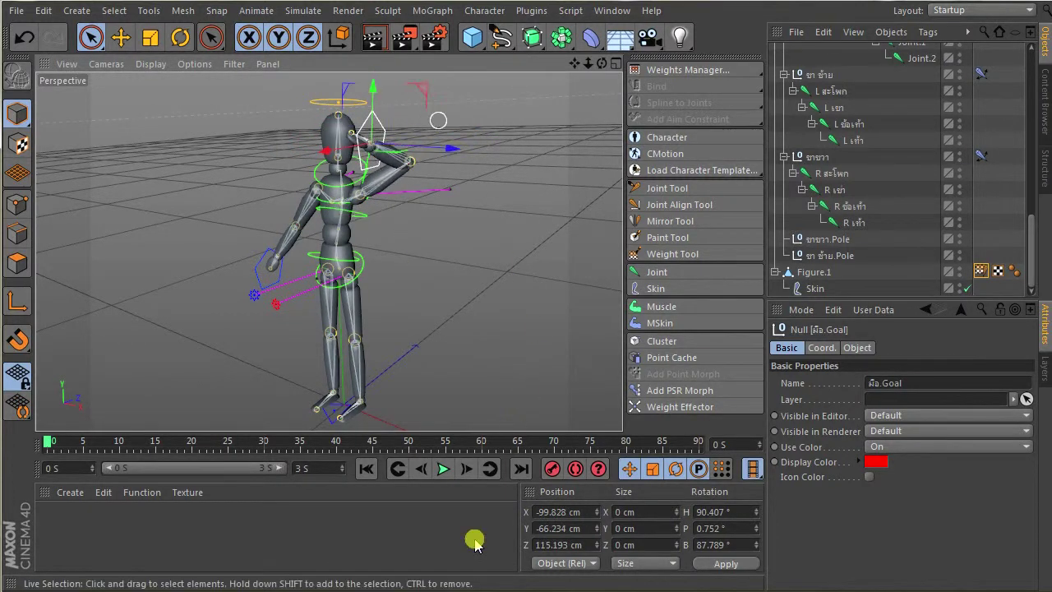